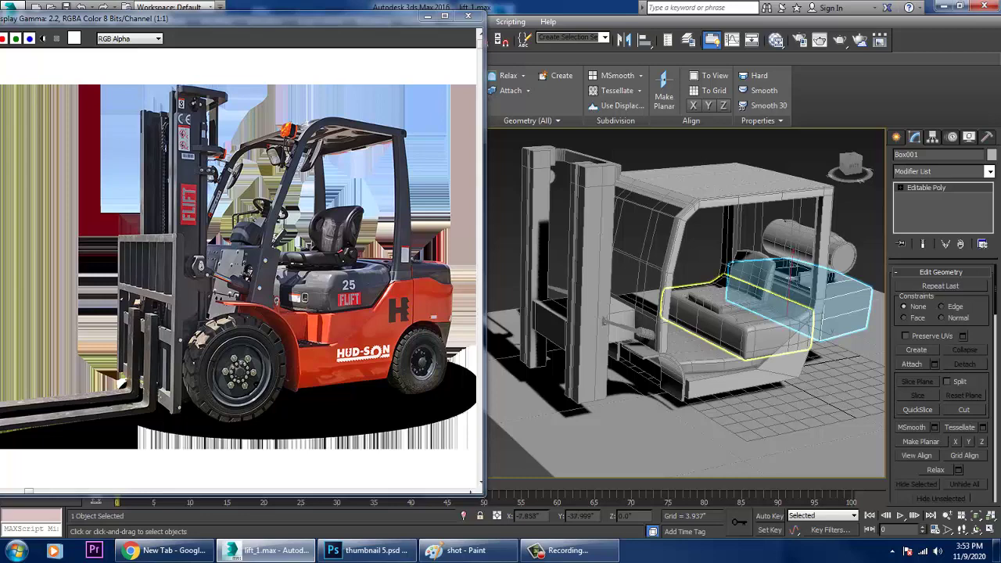
# Step: Create a cylinder about 0.352" in radius and 0.849" high at the centre of the mast roller in the front view
pyautogui.keyDown('alt'); pyautogui.moveTo(674, 327); pyautogui.dragTo(723, 395, button='middle'); pyautogui.keyUp('alt')
pyautogui.scroll(5, 680, 242)
pyautogui.moveTo(680, 242); pyautogui.dragTo(735, 298, button='middle')
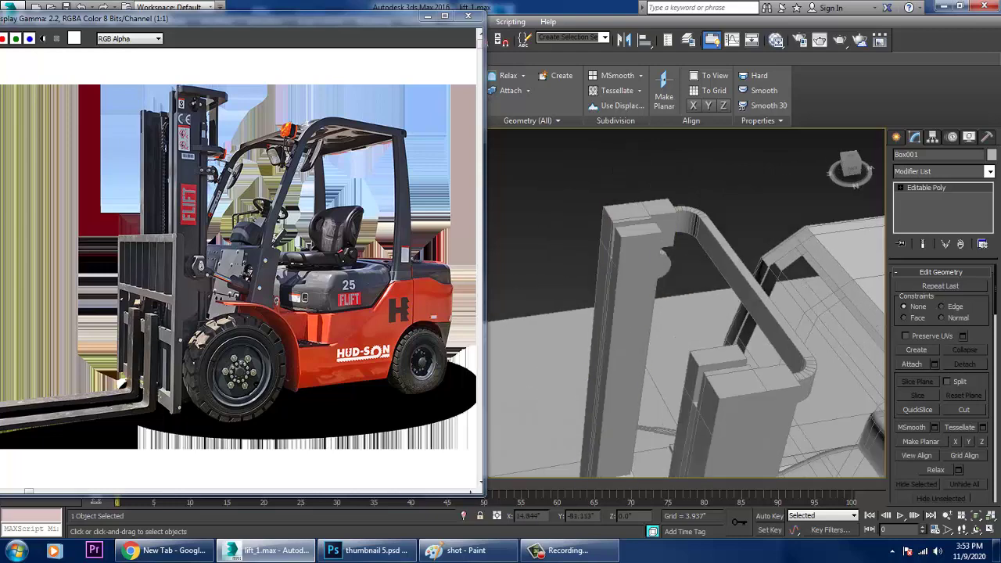
pyautogui.click(655, 264)
pyautogui.hotkey('alt', 'w')
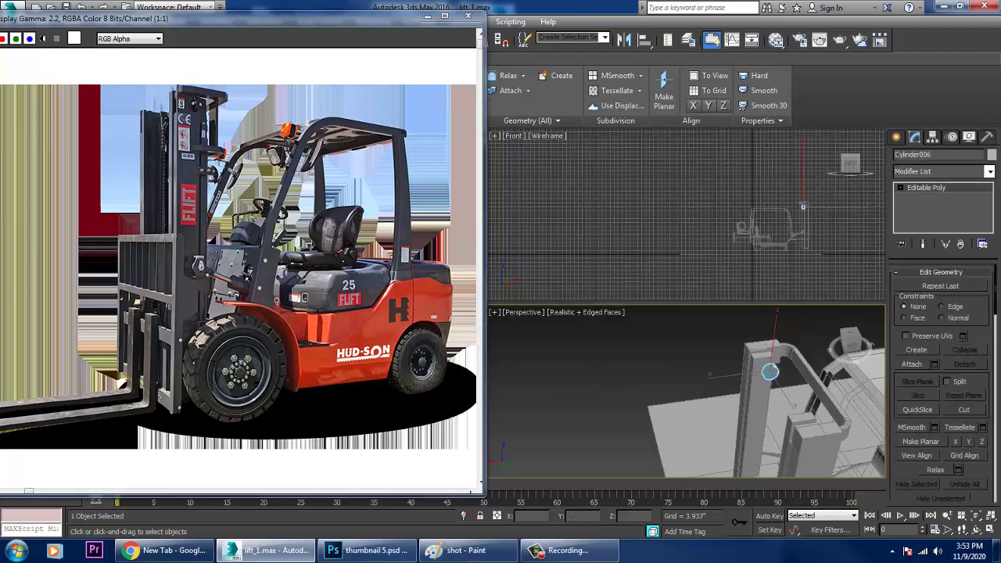
pyautogui.moveTo(665, 211); pyautogui.dragTo(649, 216, button='middle')
pyautogui.hotkey('alt', 'w')
pyautogui.press('z')
pyautogui.moveTo(626, 258); pyautogui.dragTo(708, 256, button='middle')
pyautogui.scroll(-4, 712, 292)
pyautogui.scroll(2, 708, 257)
pyautogui.press('w')
pyautogui.click(896, 137)
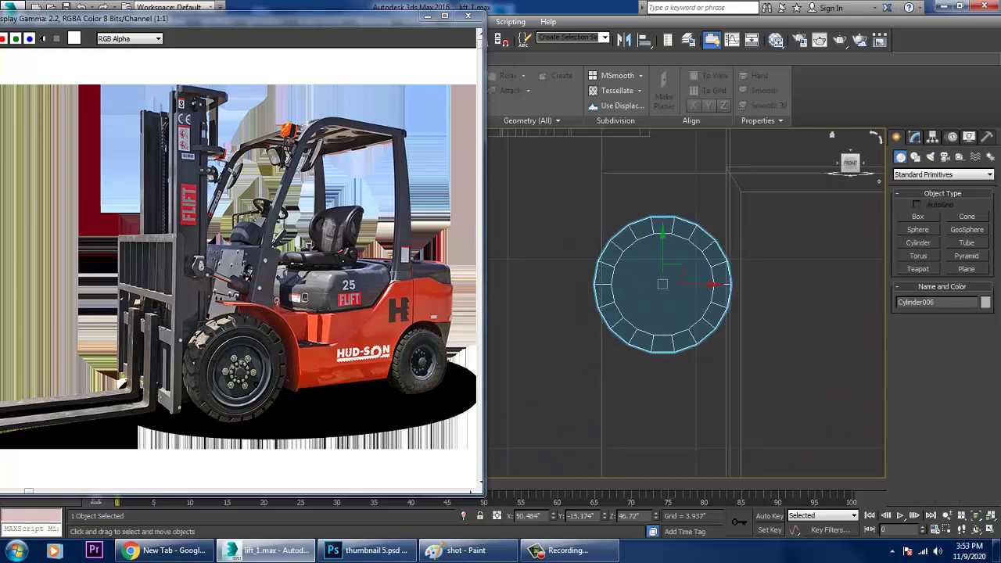
pyautogui.click(918, 243)
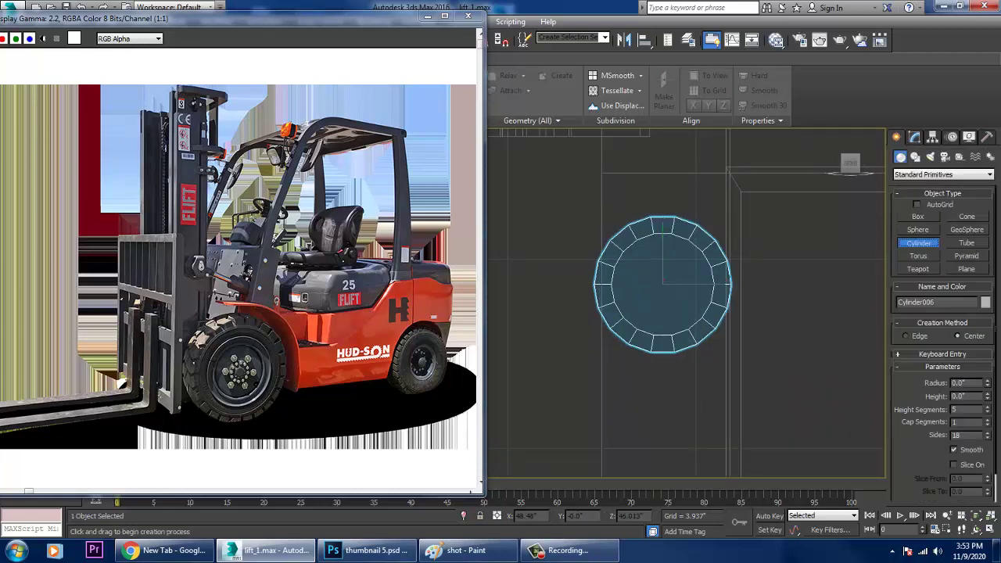
pyautogui.moveTo(667, 284); pyautogui.dragTo(677, 299)
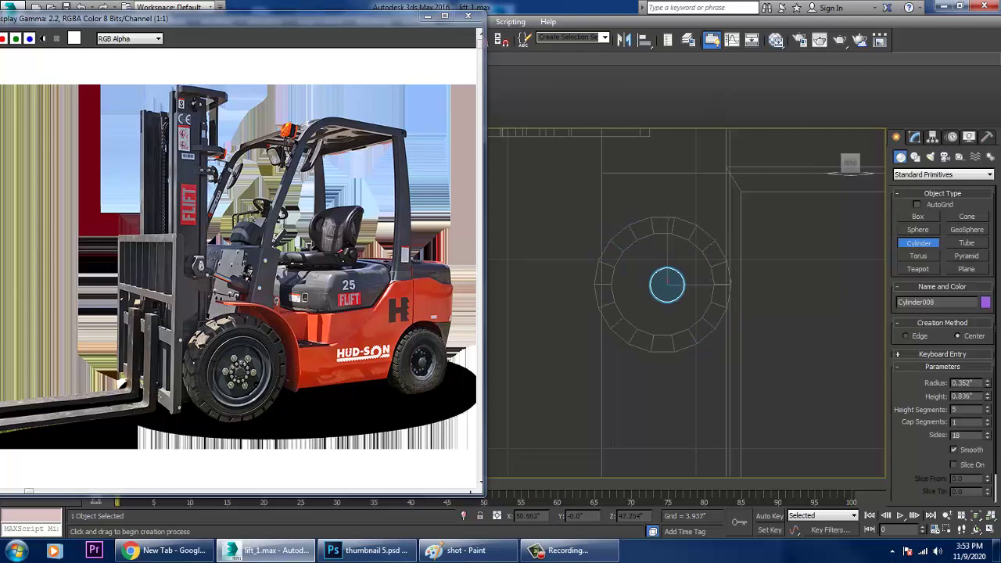
# Step: Reduce the new cylinder's height segments to 1
pyautogui.press('w')
pyautogui.hotkey('alt', 'w')
pyautogui.rightClick(723, 368)
pyautogui.hotkey('alt', 'w')
pyautogui.scroll(-5, 723, 367)
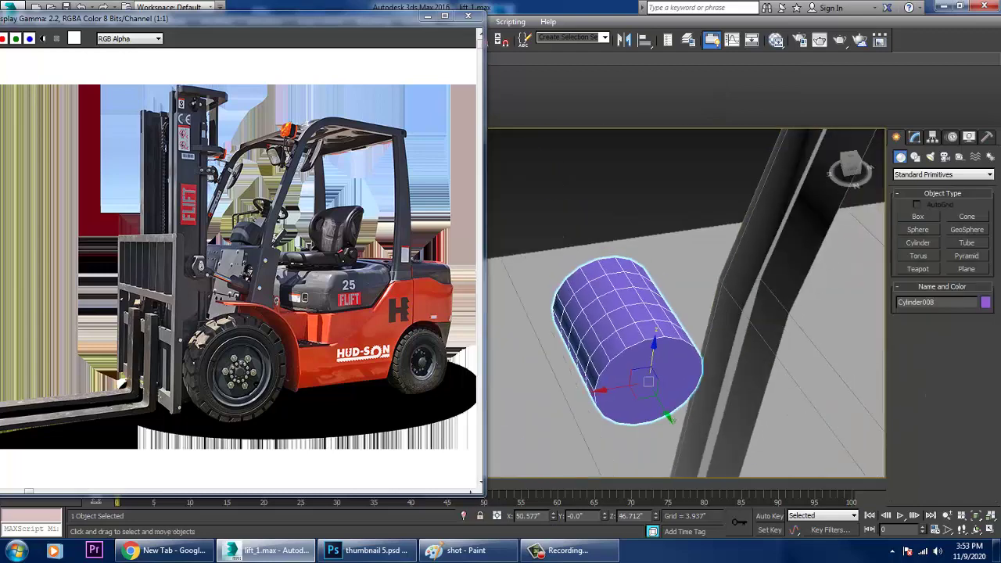
pyautogui.keyDown('alt'); pyautogui.moveTo(664, 383); pyautogui.dragTo(692, 390, button='middle'); pyautogui.keyUp('alt')
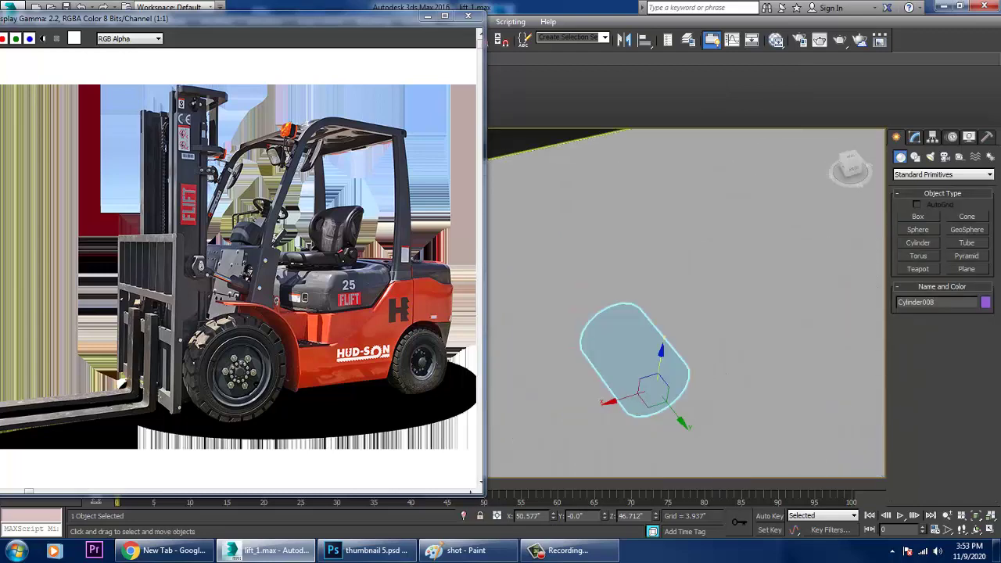
pyautogui.click(915, 137)
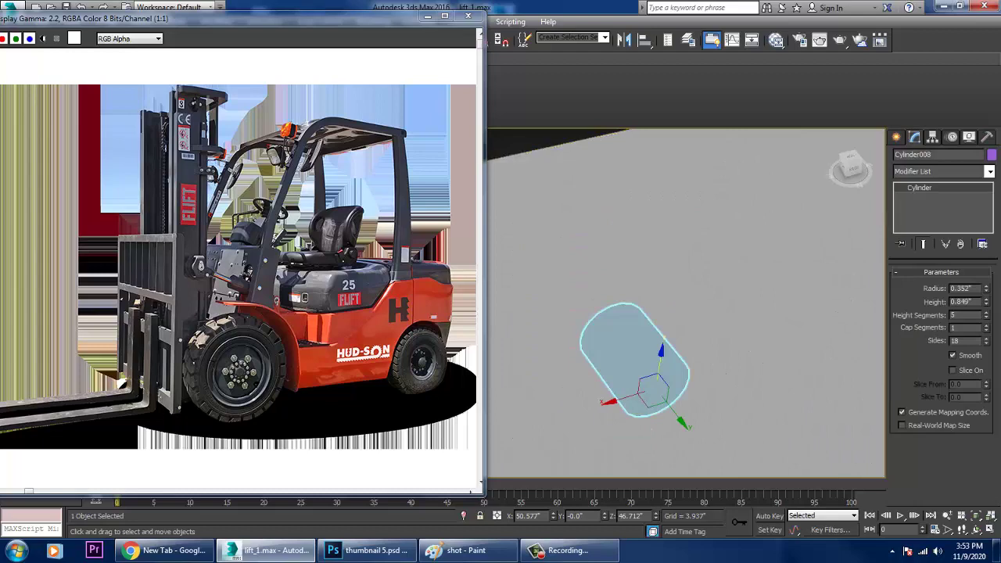
pyautogui.scroll(-10, 720, 347)
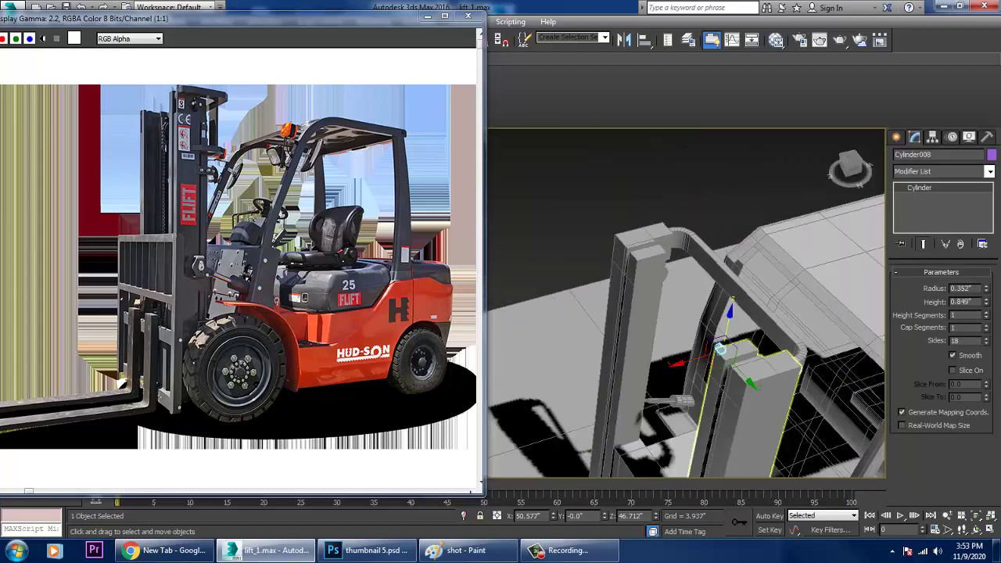
# Step: Move the small cylinder along Y into the roller at the mast post's upper end, to about Y -13.943"
pyautogui.moveTo(739, 369); pyautogui.dragTo(674, 296)
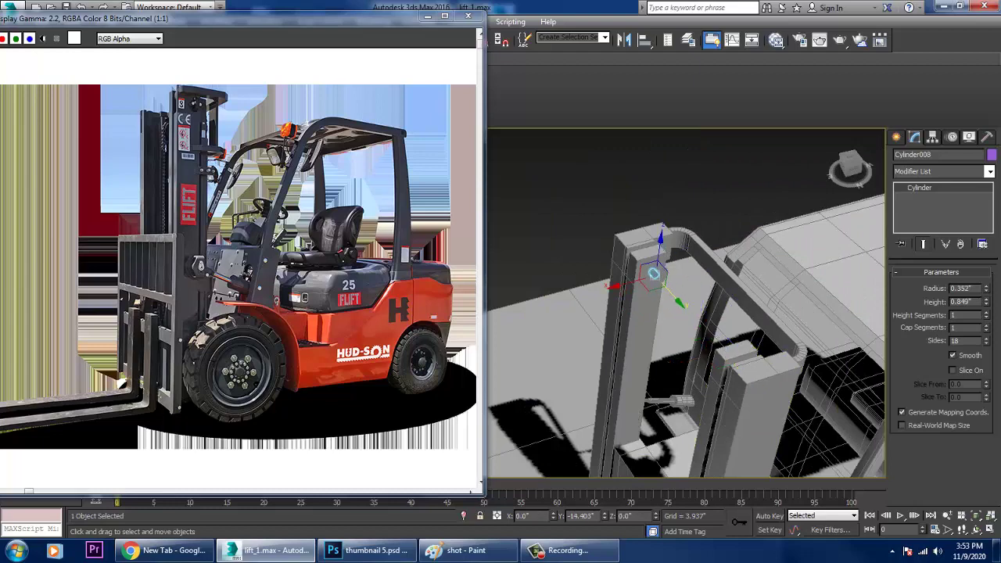
pyautogui.press('z')
pyautogui.keyDown('alt'); pyautogui.moveTo(674, 295); pyautogui.dragTo(623, 286, button='middle'); pyautogui.keyUp('alt')
pyautogui.scroll(-10, 641, 290)
pyautogui.scroll(-3, 642, 290)
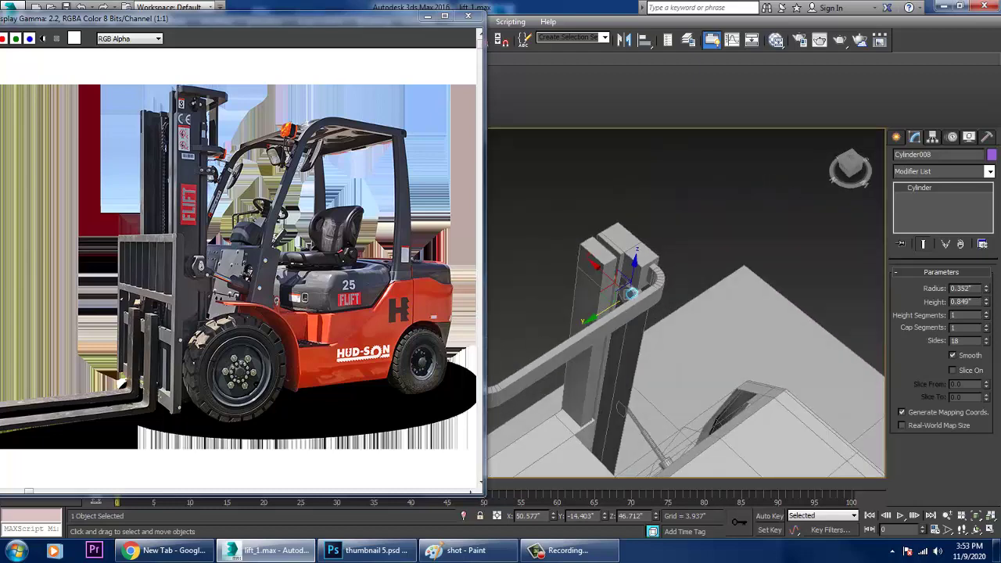
pyautogui.scroll(8, 623, 285)
pyautogui.press('z')
pyautogui.keyDown('alt'); pyautogui.moveTo(692, 341); pyautogui.dragTo(708, 342, button='middle'); pyautogui.keyUp('alt')
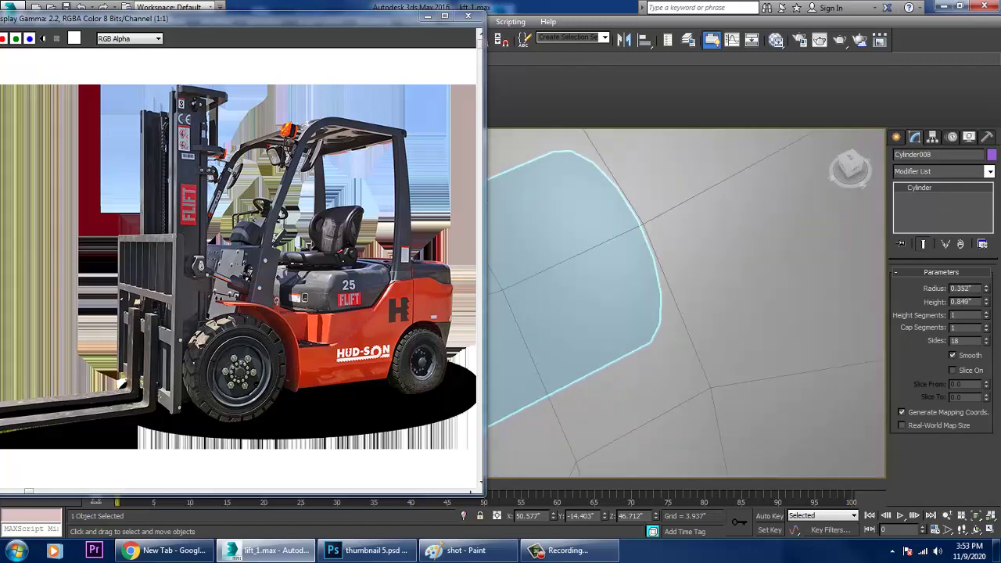
pyautogui.scroll(-6, 707, 342)
pyautogui.moveTo(580, 356); pyautogui.dragTo(548, 374)
pyautogui.keyDown('alt'); pyautogui.moveTo(549, 373); pyautogui.dragTo(607, 405, button='middle'); pyautogui.keyUp('alt')
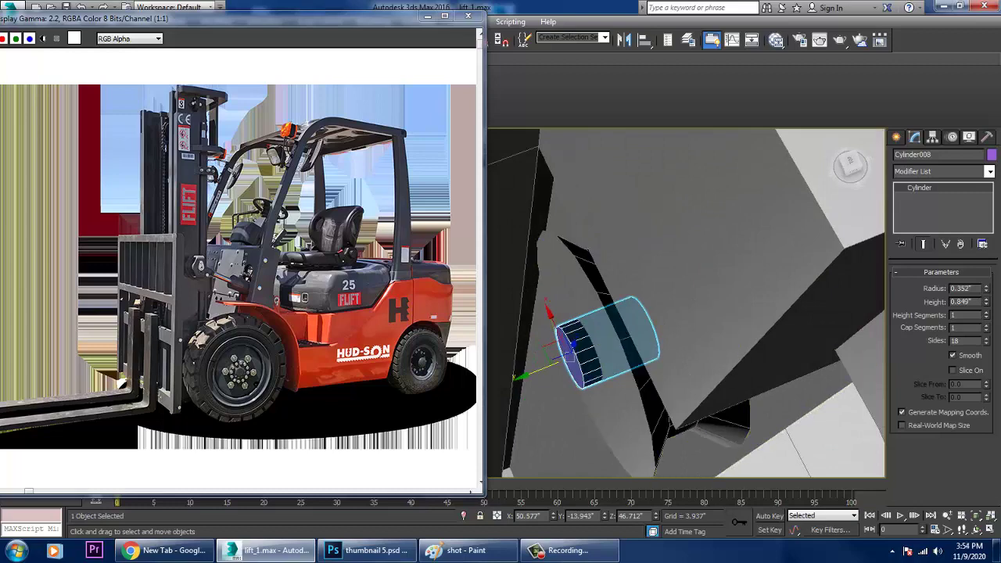
# Step: Lengthen the small cylinder to a height of about 2.15" so it reaches through the roller as an axle
pyautogui.press('F3')
pyautogui.moveTo(986, 302); pyautogui.dragTo(986, 276)
pyautogui.press('F3')
pyautogui.scroll(-4, 782, 304)
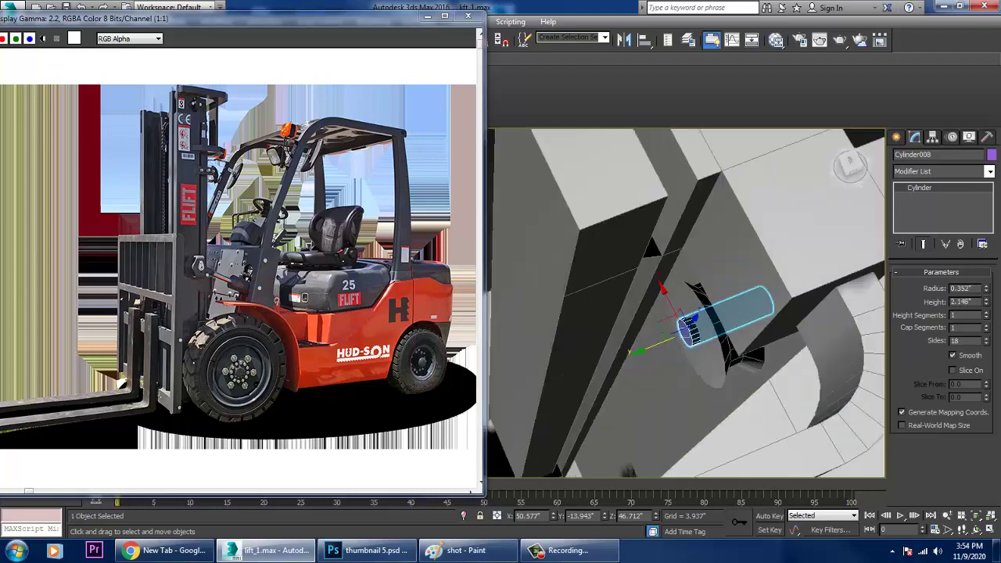
# Step: Select the roller together with its axle cylinder and shift both slightly along X, placing the axle at about X 50.396"
pyautogui.moveTo(782, 303)
pyautogui.keyDown('alt'); pyautogui.mouseDown(button='middle')
pyautogui.moveTo(727, 302)
pyautogui.moveTo(665, 270)
pyautogui.moveTo(770, 309)
pyautogui.moveTo(782, 266)
pyautogui.moveTo(810, 262)
pyautogui.mouseUp(button='middle'); pyautogui.keyUp('alt')
pyautogui.keyDown('ctrl'); pyautogui.click(757, 317); pyautogui.keyUp('ctrl')
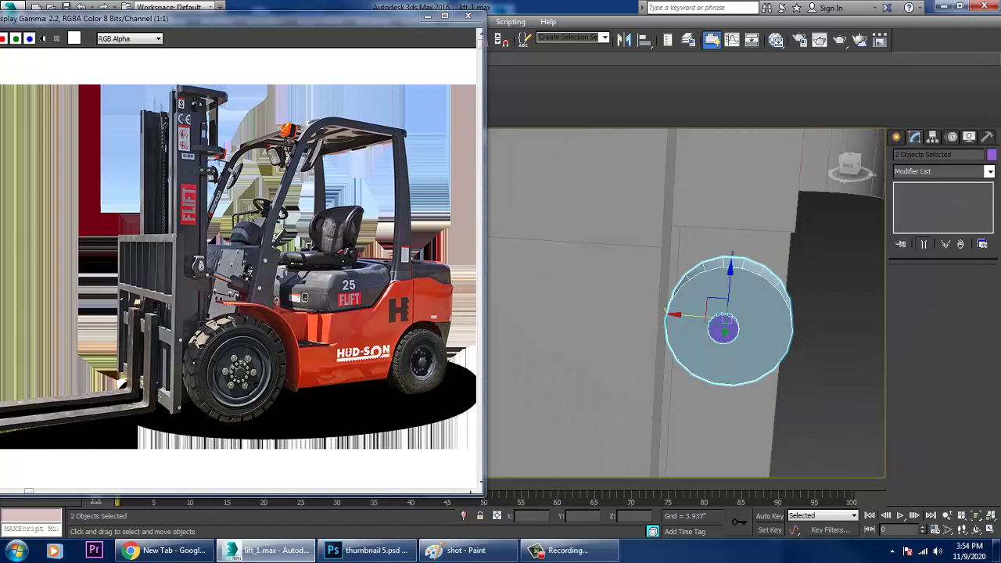
pyautogui.moveTo(692, 316); pyautogui.dragTo(700, 316)
pyautogui.moveTo(699, 316); pyautogui.dragTo(723, 270, button='middle')
pyautogui.scroll(-3, 723, 270)
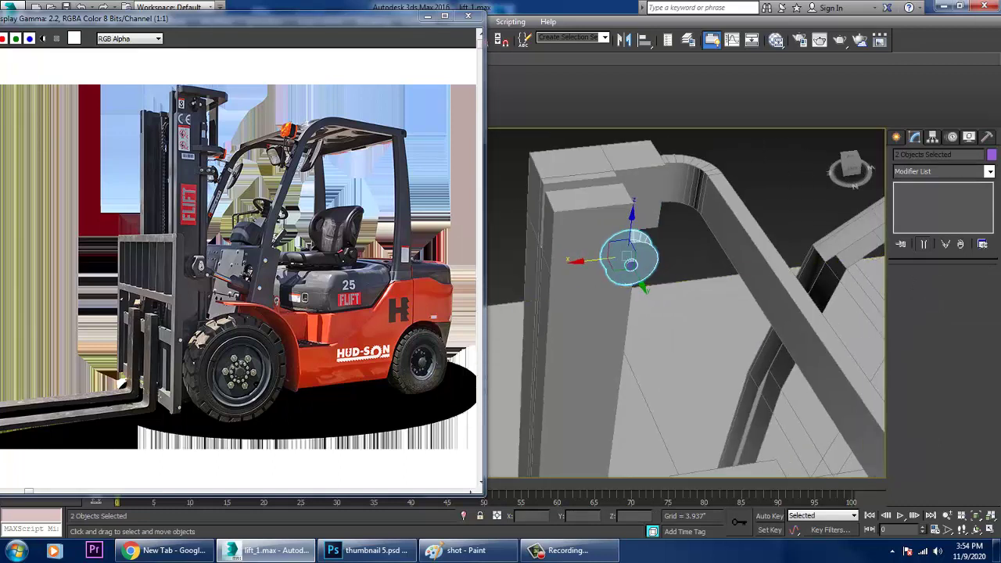
pyautogui.click(721, 264)
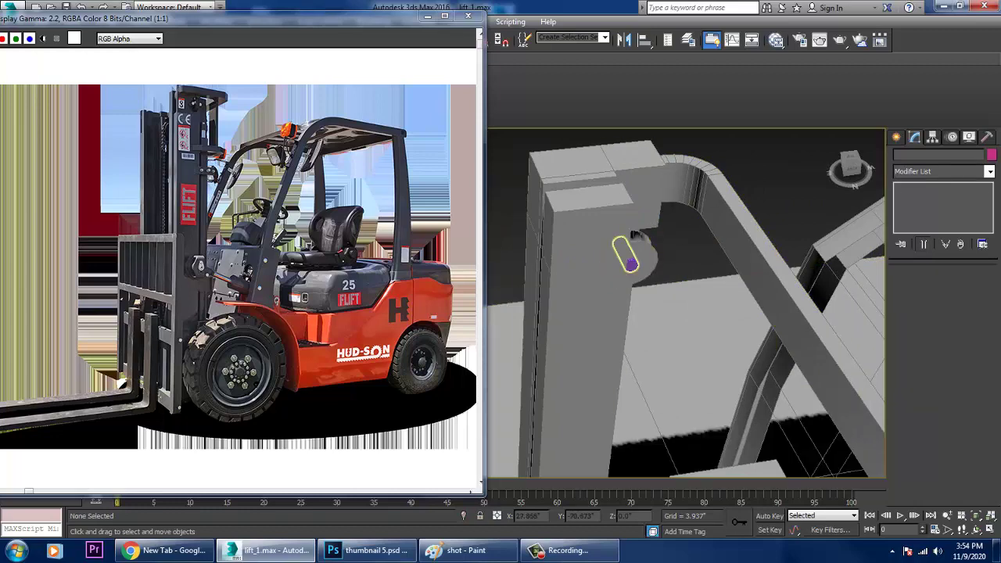
# Step: Clone the axle cylinder as a single copy along Y onto the opposite mast post, at about Y 8.455"
pyautogui.click(631, 264)
pyautogui.keyDown('alt'); pyautogui.moveTo(631, 264); pyautogui.dragTo(661, 344, button='middle'); pyautogui.keyUp('alt')
pyautogui.scroll(-3, 660, 344)
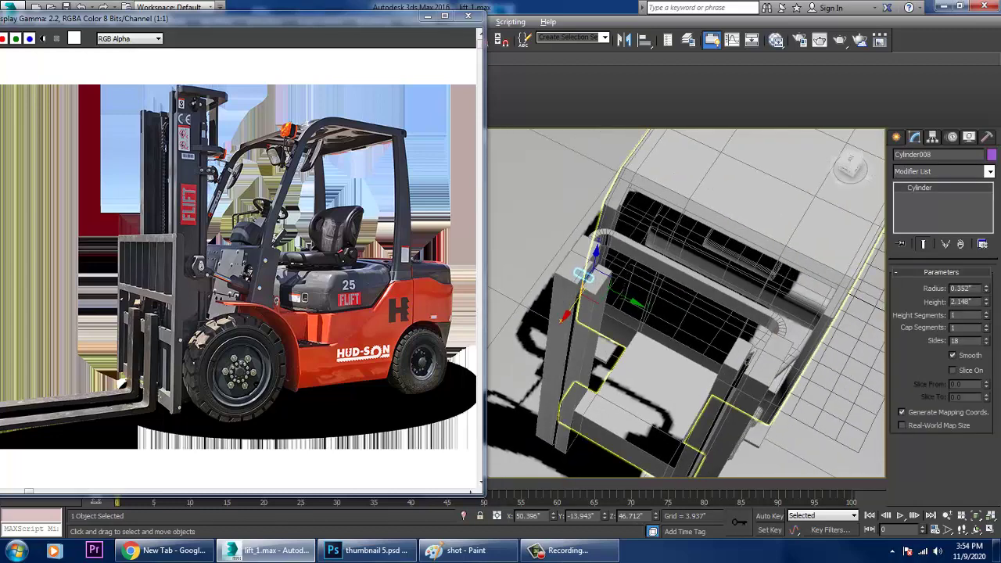
pyautogui.keyDown('shift'); pyautogui.moveTo(626, 298); pyautogui.dragTo(794, 387); pyautogui.keyUp('shift')
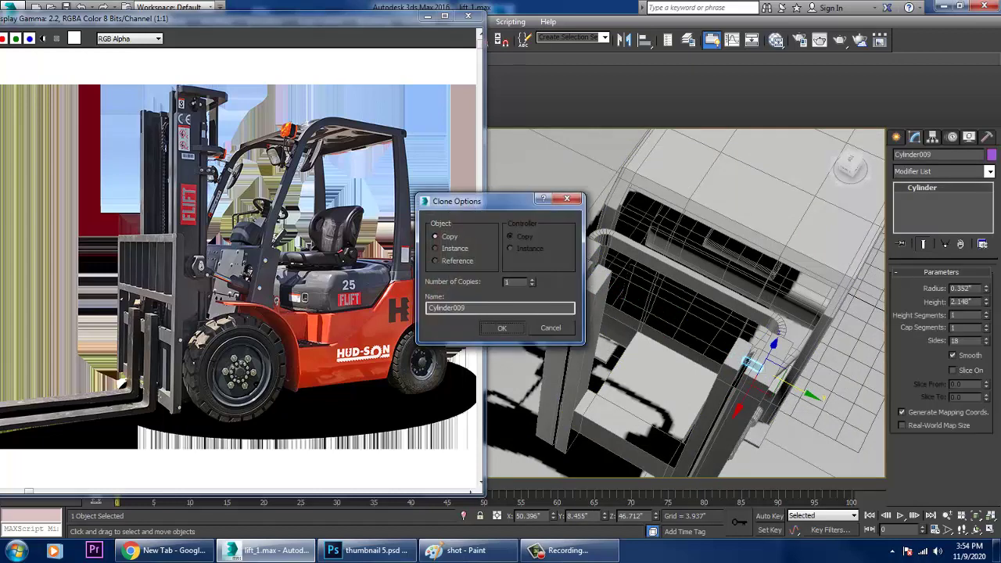
pyautogui.press('Return')
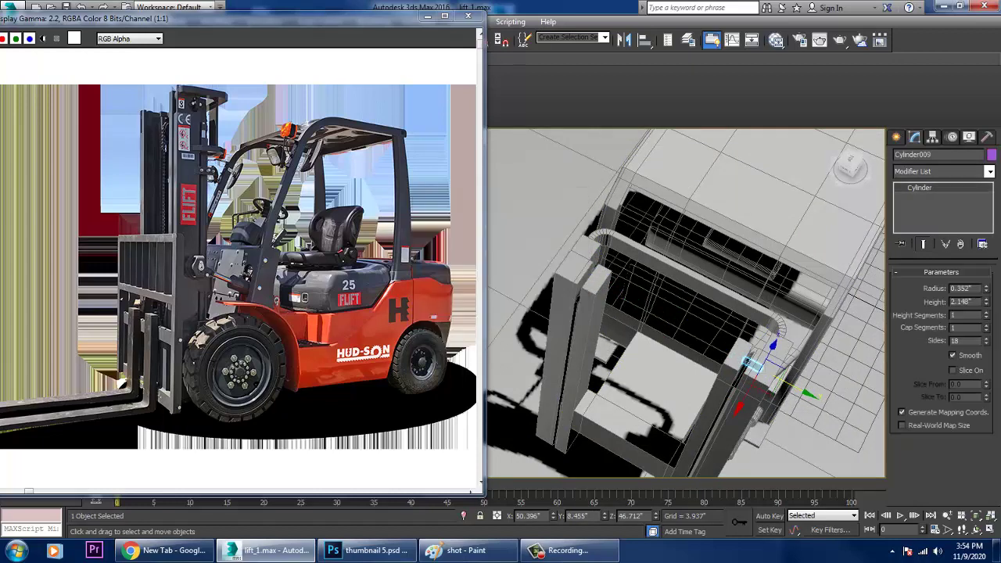
# Step: Draw a rectangle spline about 22.289" long and 29.924" wide over the lower mast in the left view
pyautogui.hotkey('alt', 'w')
pyautogui.moveTo(771, 206); pyautogui.dragTo(735, 235, button='middle')
pyautogui.moveTo(329, 17); pyautogui.dragTo(253, 13)
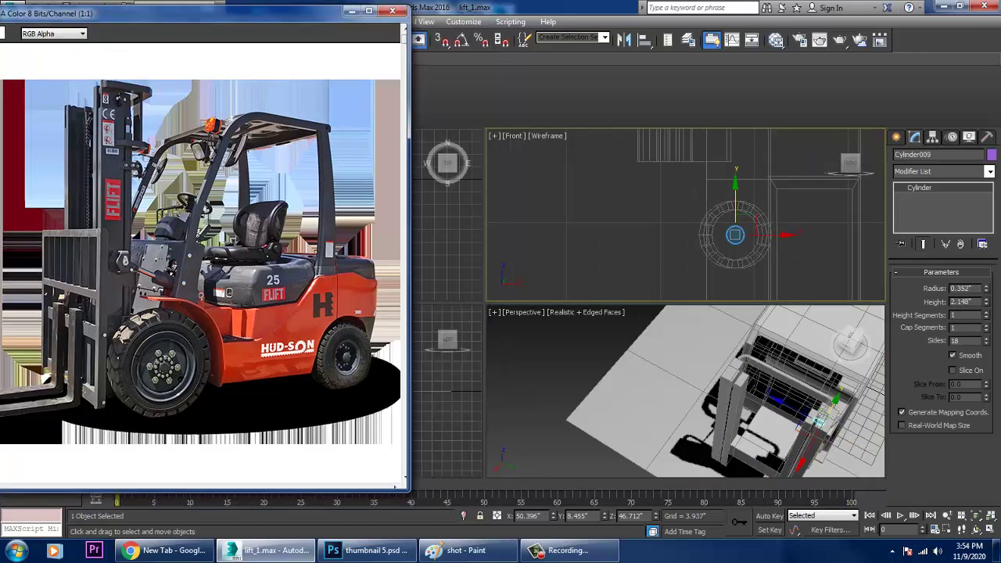
pyautogui.moveTo(735, 235); pyautogui.dragTo(698, 231, button='middle')
pyautogui.click(447, 391)
pyautogui.hotkey('alt', 'w')
pyautogui.moveTo(470, 281); pyautogui.dragTo(565, 381, button='middle')
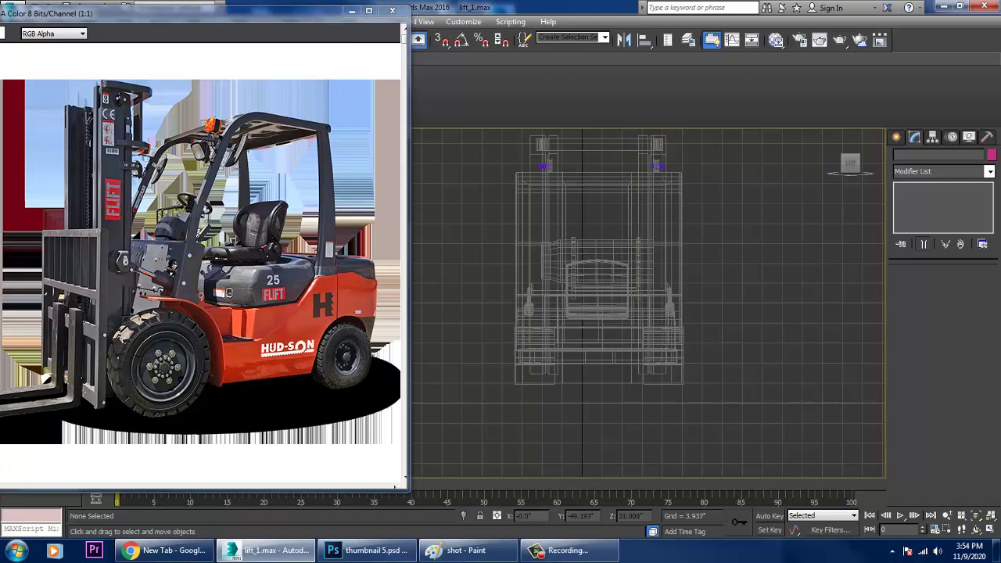
pyautogui.click(895, 137)
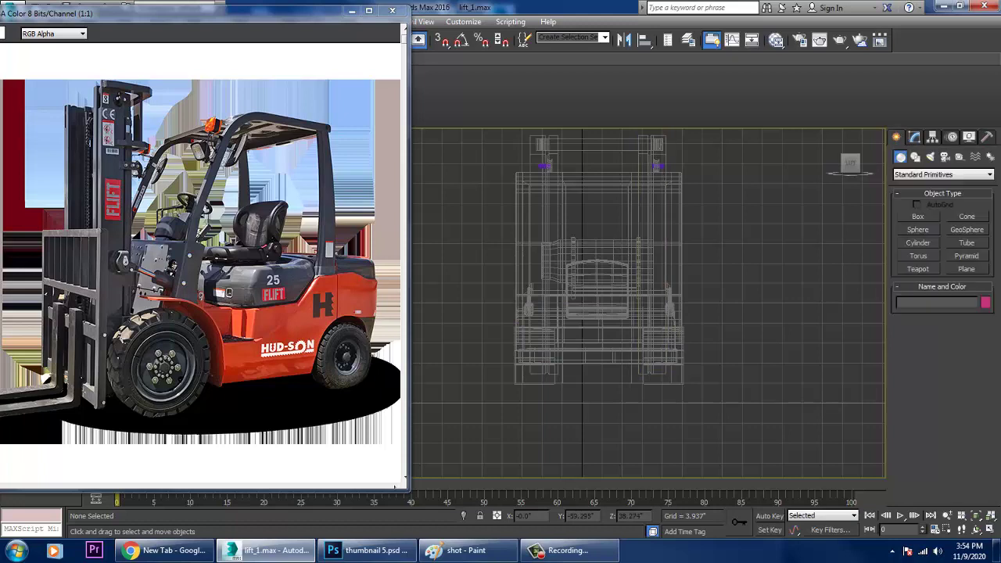
pyautogui.click(915, 157)
pyautogui.click(967, 226)
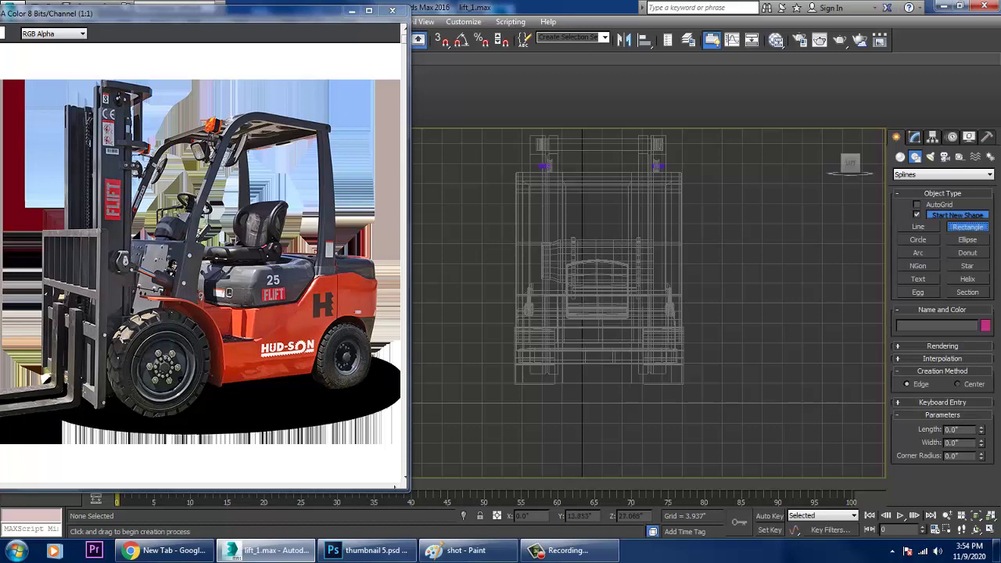
pyautogui.moveTo(519, 257); pyautogui.dragTo(675, 372)
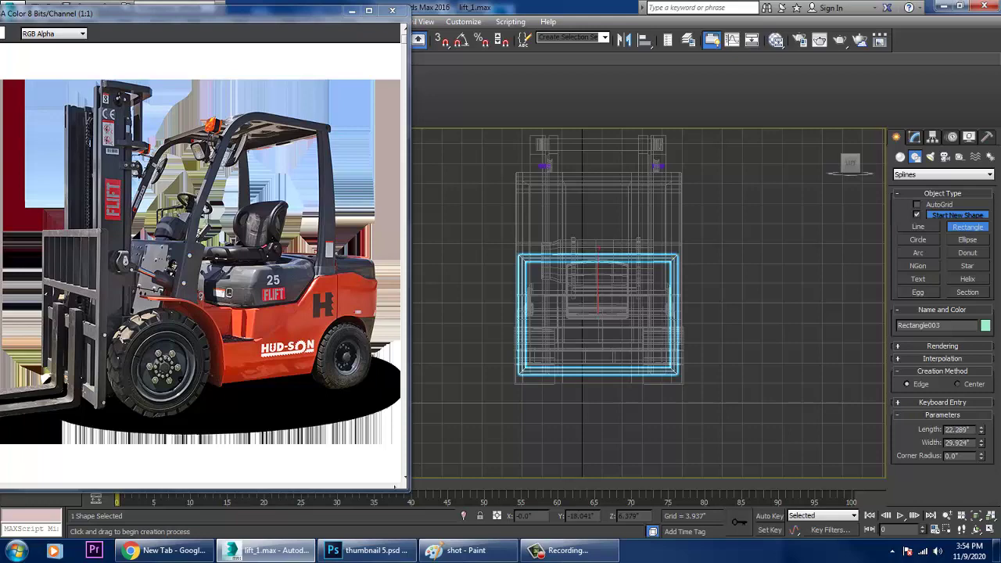
# Step: Move the rectangular frame out in front of the mast posts, to about X 56.523" and Y -2.981"
pyautogui.press('w')
pyautogui.hotkey('alt', 'w')
pyautogui.press('z')
pyautogui.hotkey('alt', 'w')
pyautogui.scroll(-4, 647, 312)
pyautogui.moveTo(688, 320)
pyautogui.keyDown('alt'); pyautogui.mouseDown(button='middle')
pyautogui.moveTo(633, 320)
pyautogui.moveTo(674, 328)
pyautogui.mouseUp(button='middle'); pyautogui.keyUp('alt')
pyautogui.scroll(-4, 648, 312)
pyautogui.scroll(5, 674, 329)
pyautogui.moveTo(683, 331); pyautogui.dragTo(504, 380)
pyautogui.keyDown('alt'); pyautogui.moveTo(504, 381); pyautogui.dragTo(617, 327, button='middle'); pyautogui.keyUp('alt')
pyautogui.moveTo(618, 327); pyautogui.dragTo(697, 315, button='middle')
pyautogui.keyDown('alt'); pyautogui.moveTo(697, 315); pyautogui.dragTo(727, 275, button='middle'); pyautogui.keyUp('alt')
pyautogui.scroll(3, 630, 316)
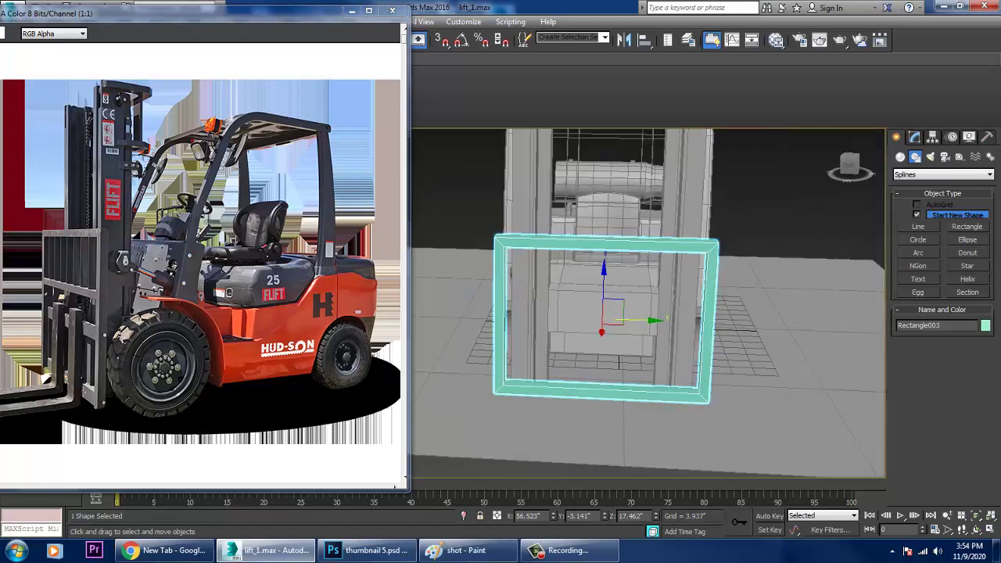
pyautogui.moveTo(643, 320); pyautogui.dragTo(644, 320)
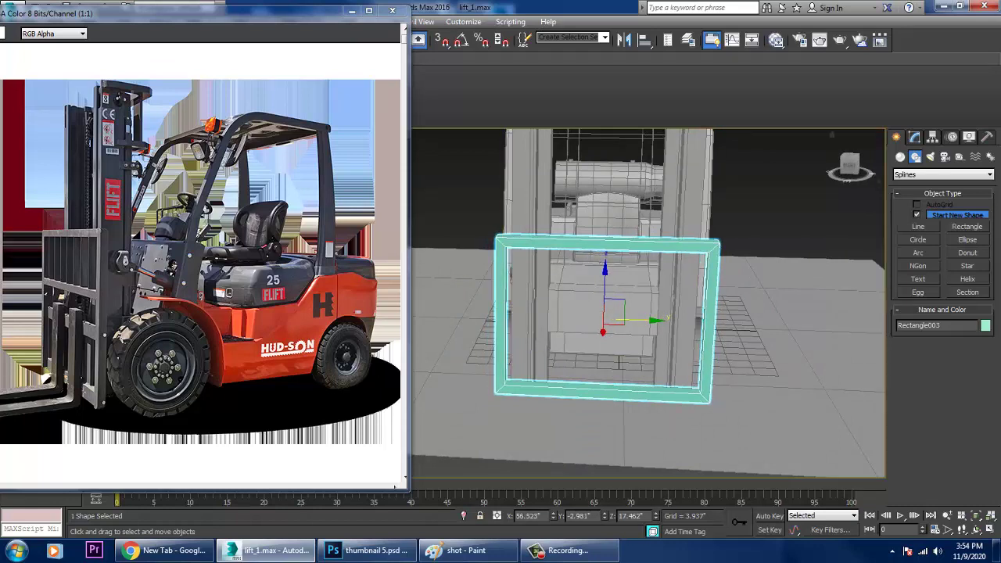
# Step: Try changing the frame rectangle's length and width parameters, and undo the change
pyautogui.click(914, 137)
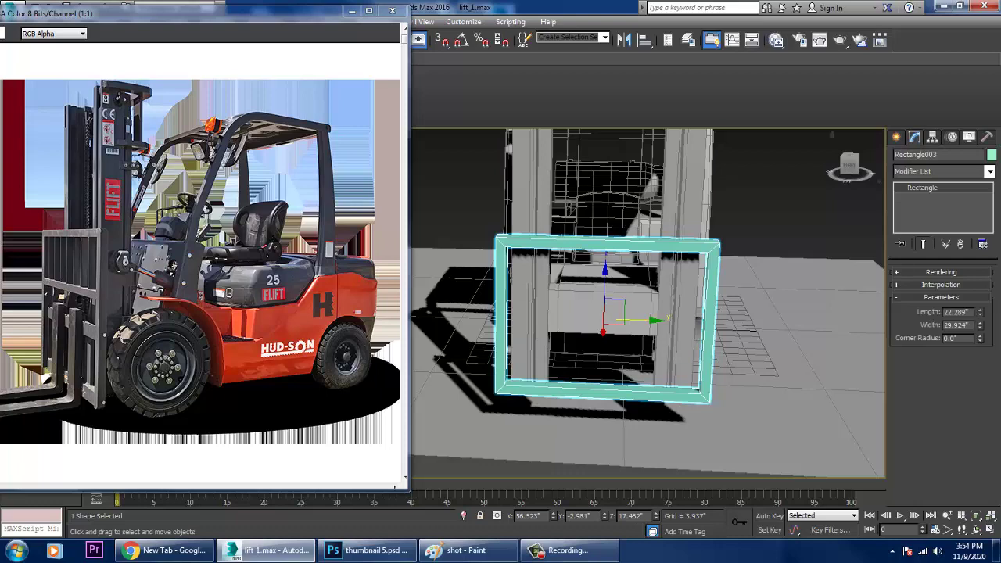
pyautogui.moveTo(979, 313); pyautogui.dragTo(979, 406)
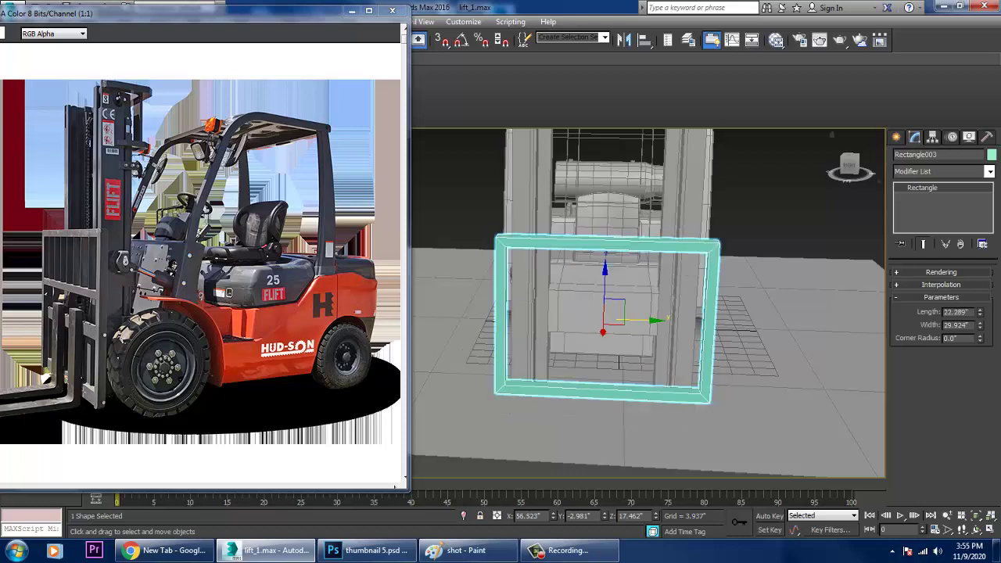
pyautogui.moveTo(980, 326); pyautogui.dragTo(979, 414)
pyautogui.hotkey('ctrl', 'z')
# Step: Thin the frame's rectangular rendering cross-section to a length of 1.465" and a width of 0.835"
pyautogui.keyDown('alt'); pyautogui.moveTo(641, 336); pyautogui.dragTo(615, 339, button='middle'); pyautogui.keyUp('alt')
pyautogui.click(941, 272)
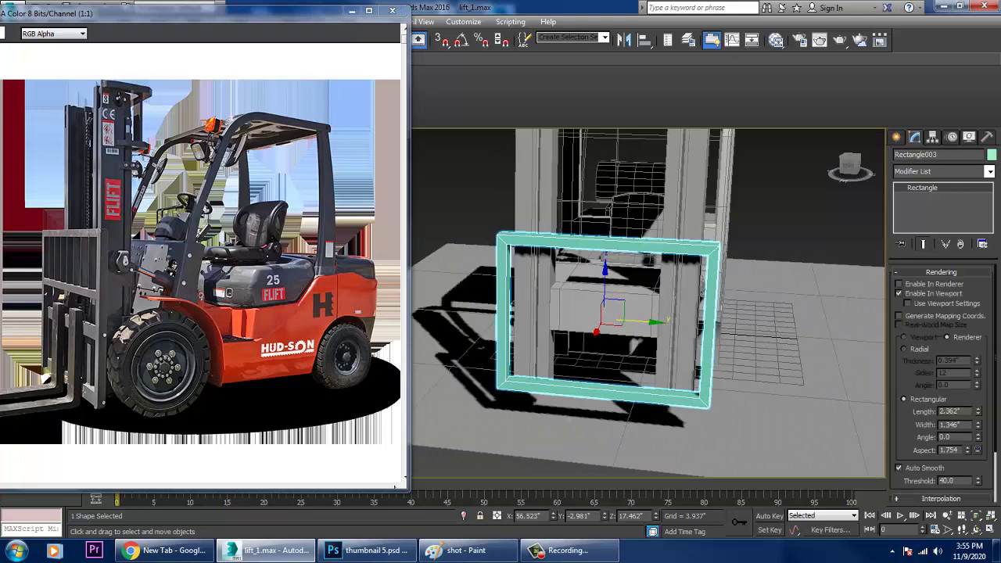
pyautogui.moveTo(977, 412); pyautogui.dragTo(977, 449)
pyautogui.hotkey('ctrl', 'z')
pyautogui.keyDown('alt'); pyautogui.moveTo(700, 300); pyautogui.dragTo(603, 318, button='middle'); pyautogui.keyUp('alt')
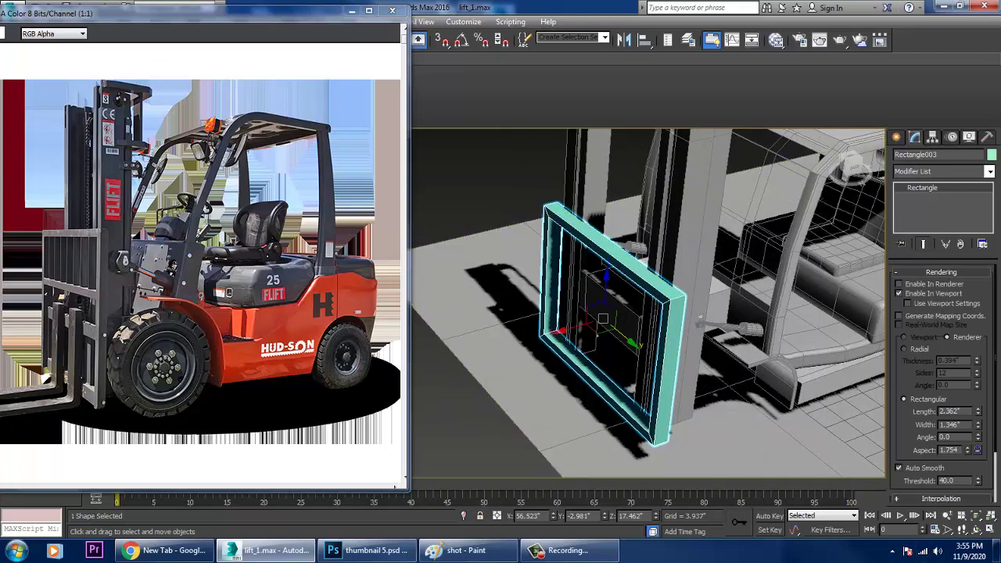
pyautogui.moveTo(977, 412); pyautogui.dragTo(977, 441)
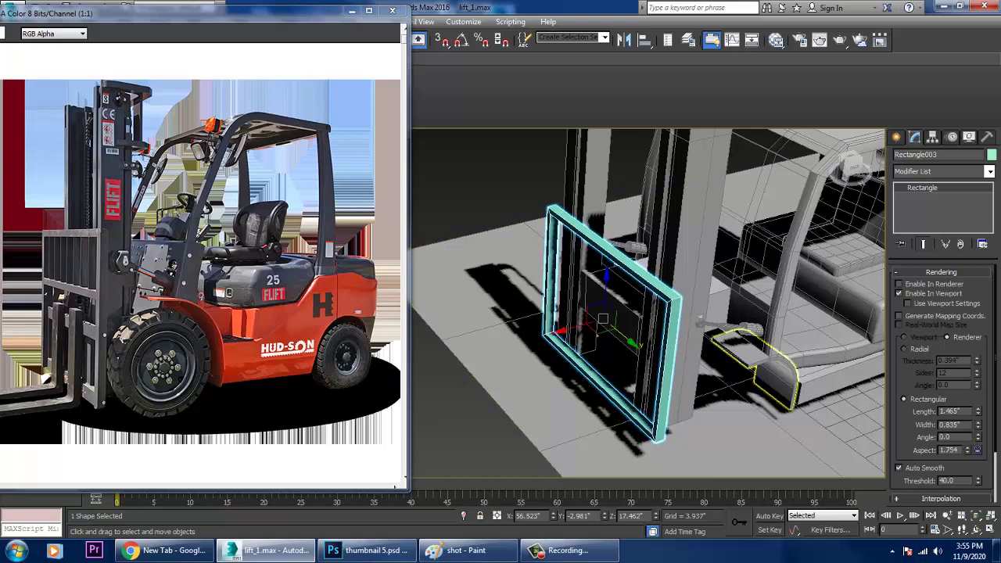
# Step: Shift the rectangular frame sideways to about Y -3.716" and examine its alignment with the mast in the left view
pyautogui.keyDown('alt'); pyautogui.moveTo(754, 367); pyautogui.dragTo(849, 314, button='middle'); pyautogui.keyUp('alt')
pyautogui.moveTo(643, 319); pyautogui.dragTo(638, 319)
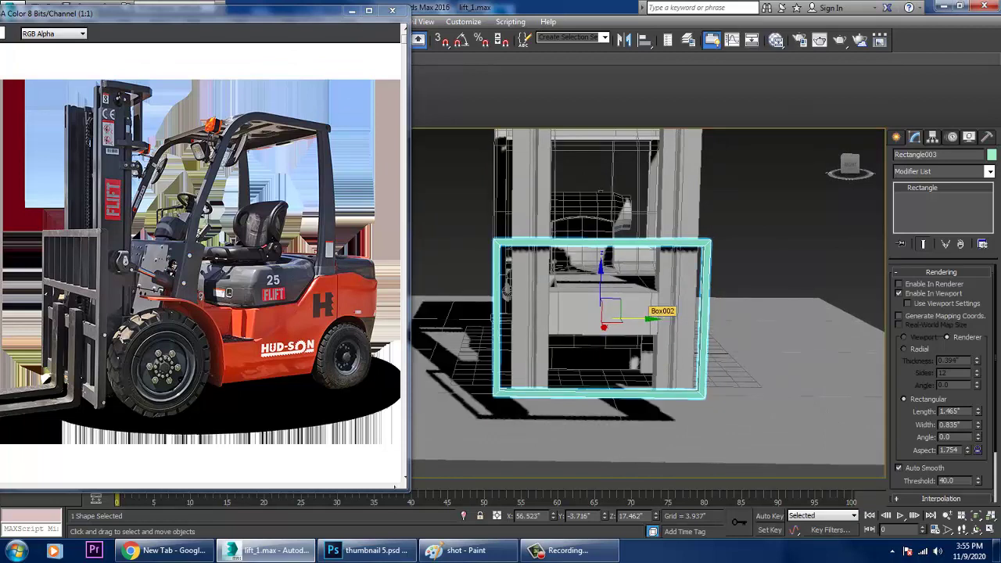
pyautogui.hotkey('alt', 'w')
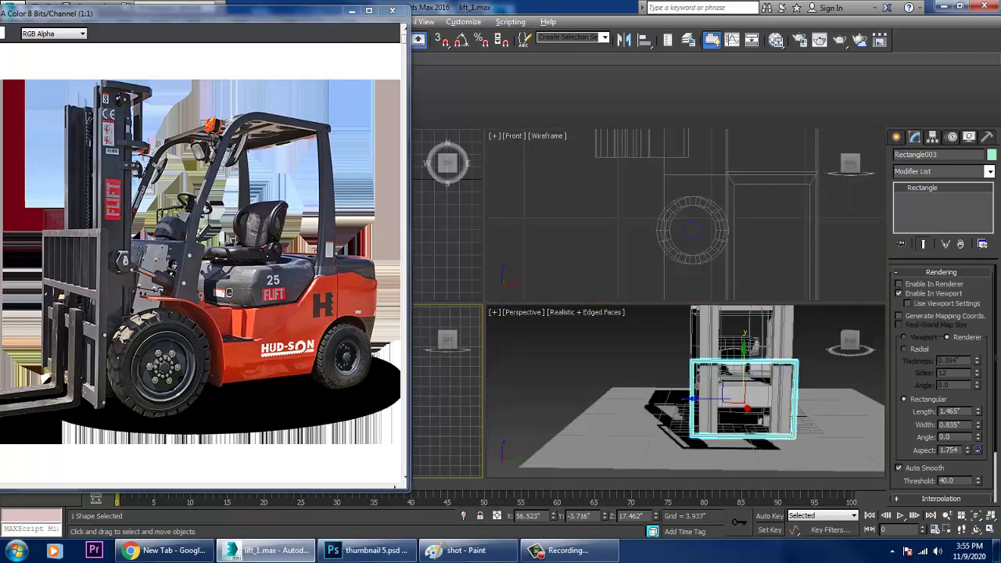
pyautogui.press('z')
pyautogui.hotkey('alt', 'w')
pyautogui.scroll(3, 770, 277)
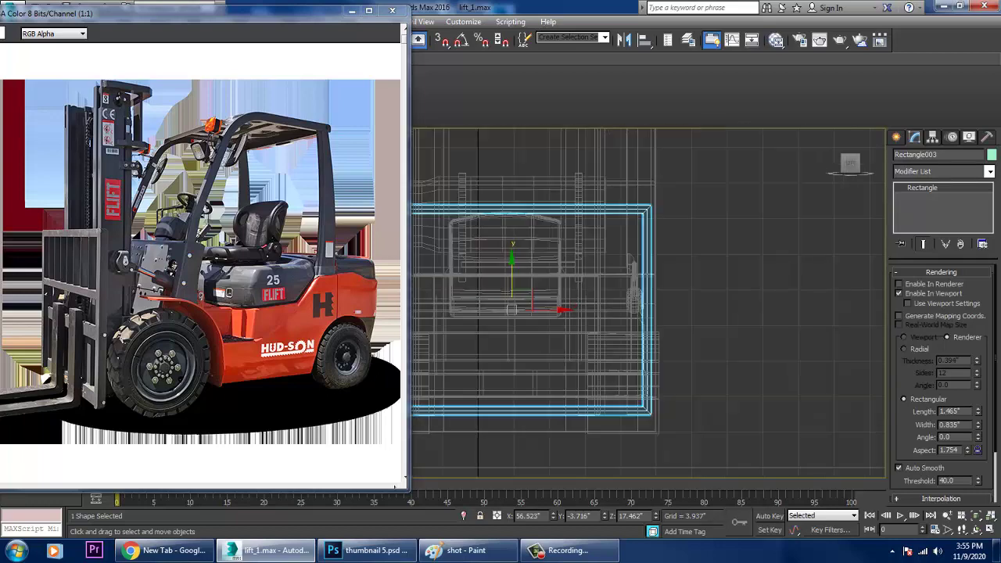
# Step: Draw a straight horizontal line about 29.39" long across the rectangular frame, from one side member to the other
pyautogui.moveTo(769, 276); pyautogui.dragTo(934, 280, button='middle')
pyautogui.click(896, 137)
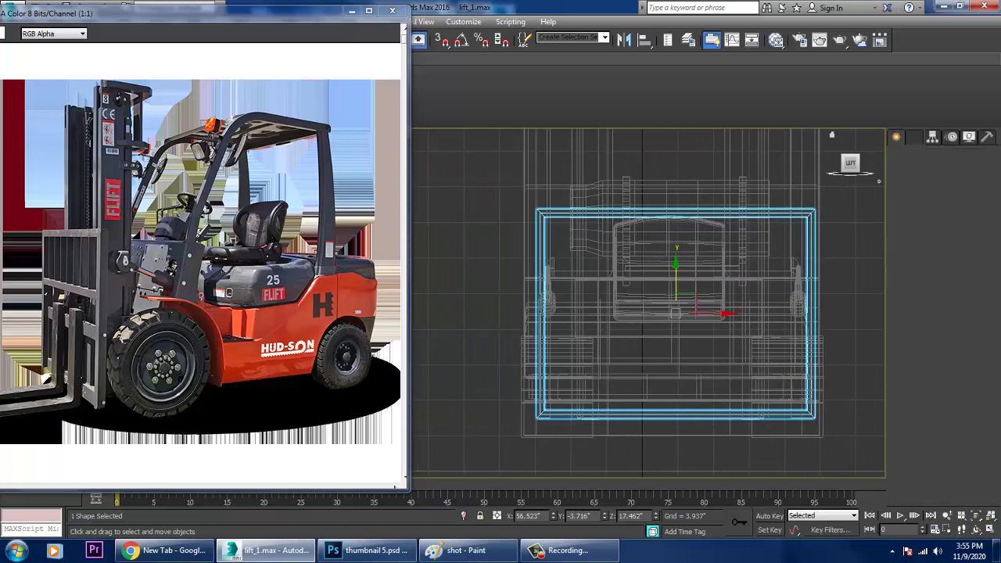
pyautogui.click(918, 227)
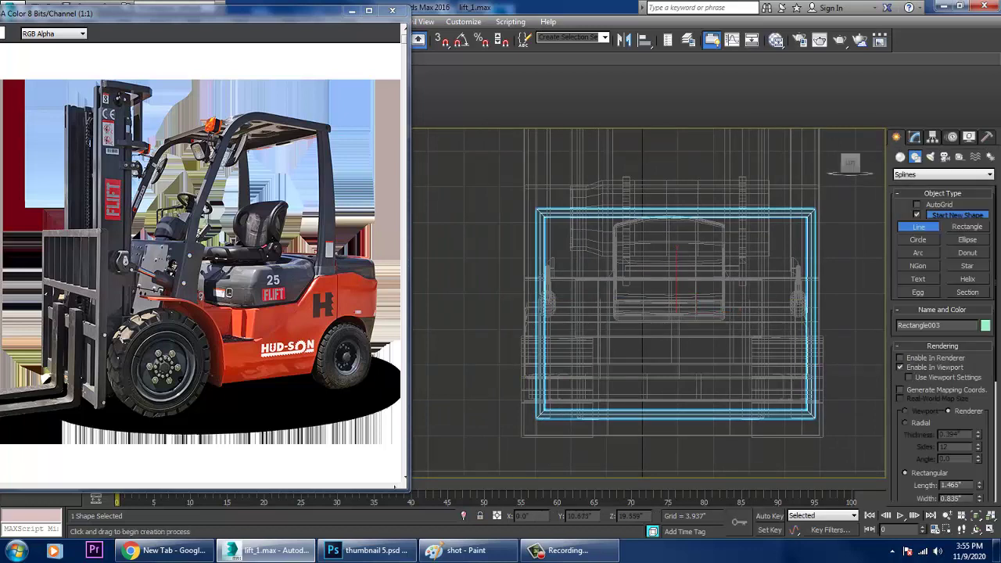
pyautogui.click(544, 285)
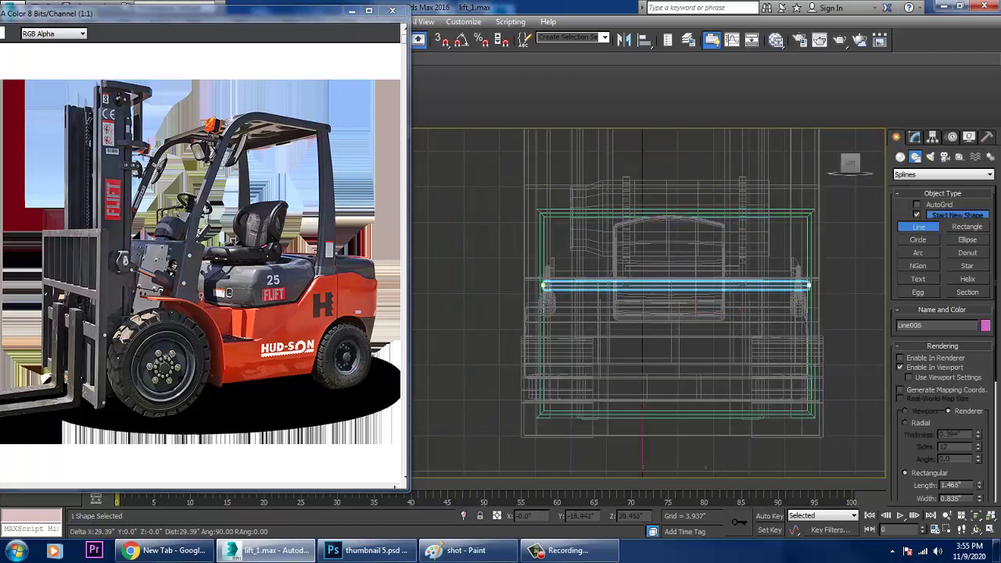
pyautogui.keyDown('shift'); pyautogui.click(810, 285); pyautogui.keyUp('shift')
pyautogui.keyDown('shift'); pyautogui.rightClick(807, 284); pyautogui.keyUp('shift')
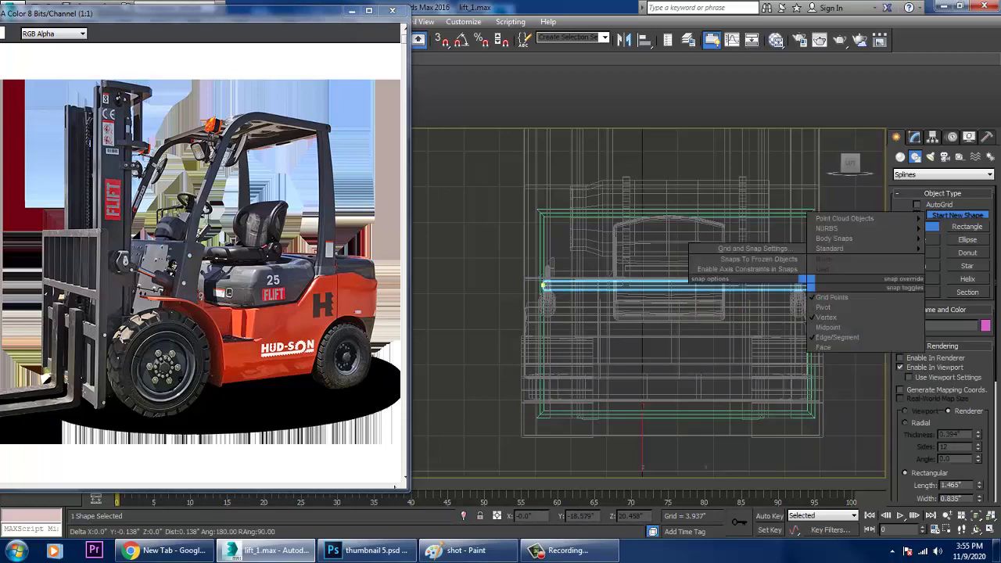
pyautogui.rightClick(808, 284)
# Step: Move the new crossbar forward into the plane of the rectangular frame, to about X 56.567"
pyautogui.hotkey('alt', 'w')
pyautogui.keyDown('alt'); pyautogui.moveTo(704, 375); pyautogui.dragTo(702, 402, button='middle'); pyautogui.keyUp('alt')
pyautogui.hotkey('alt', 'w')
pyautogui.scroll(-10, 703, 352)
pyautogui.keyDown('alt'); pyautogui.moveTo(703, 359); pyautogui.dragTo(586, 383, button='middle'); pyautogui.keyUp('alt')
pyautogui.press('w')
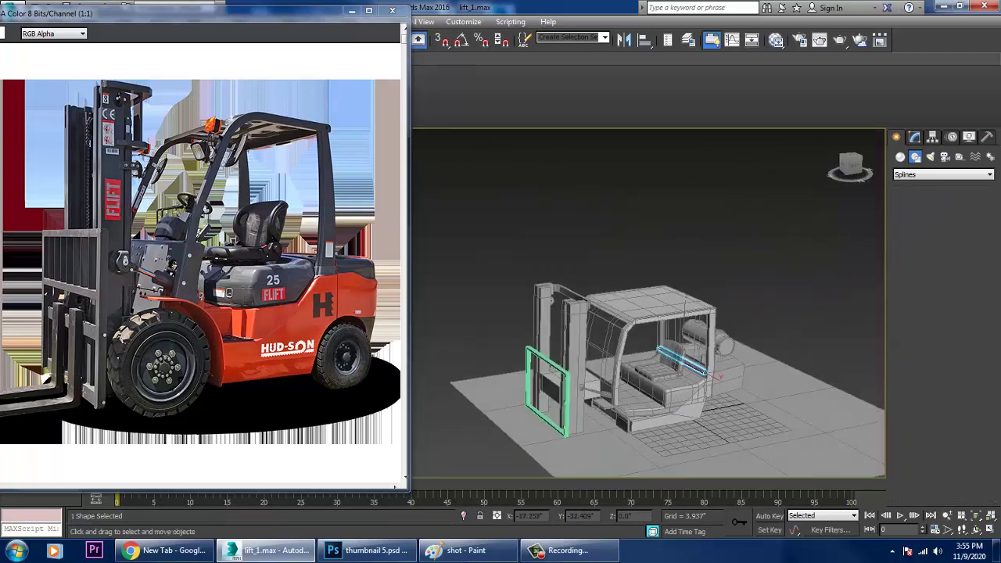
pyautogui.moveTo(655, 365); pyautogui.dragTo(513, 388)
pyautogui.press('z')
pyautogui.keyDown('alt'); pyautogui.moveTo(673, 329); pyautogui.dragTo(660, 356, button='middle'); pyautogui.keyUp('alt')
pyautogui.scroll(-5, 759, 333)
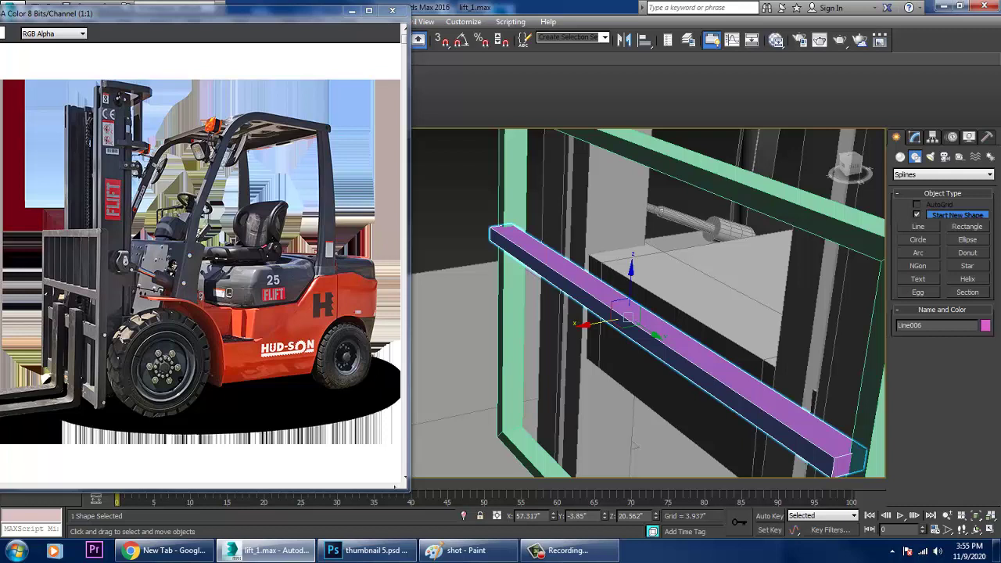
pyautogui.moveTo(598, 321); pyautogui.dragTo(611, 319)
pyautogui.press('r')
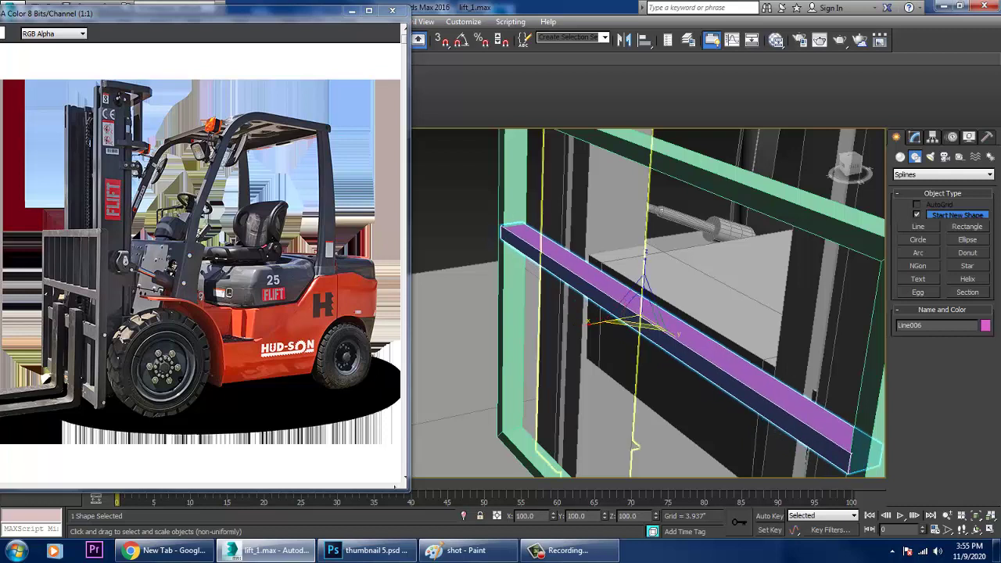
pyautogui.press('w')
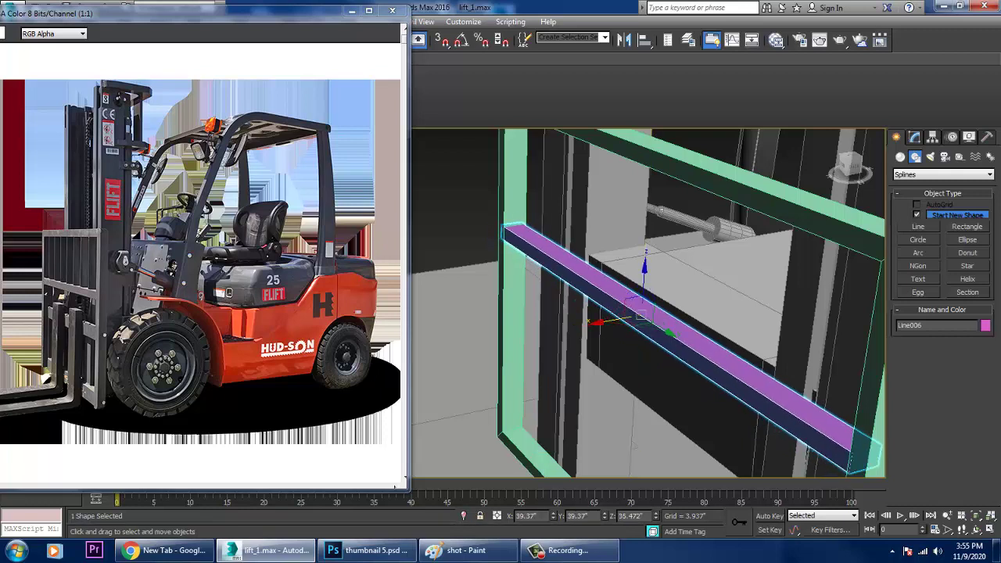
# Step: Copy the crossbar straight down to about Z 13.418" as a second horizontal bar of the frame
pyautogui.hotkey('alt', 'w')
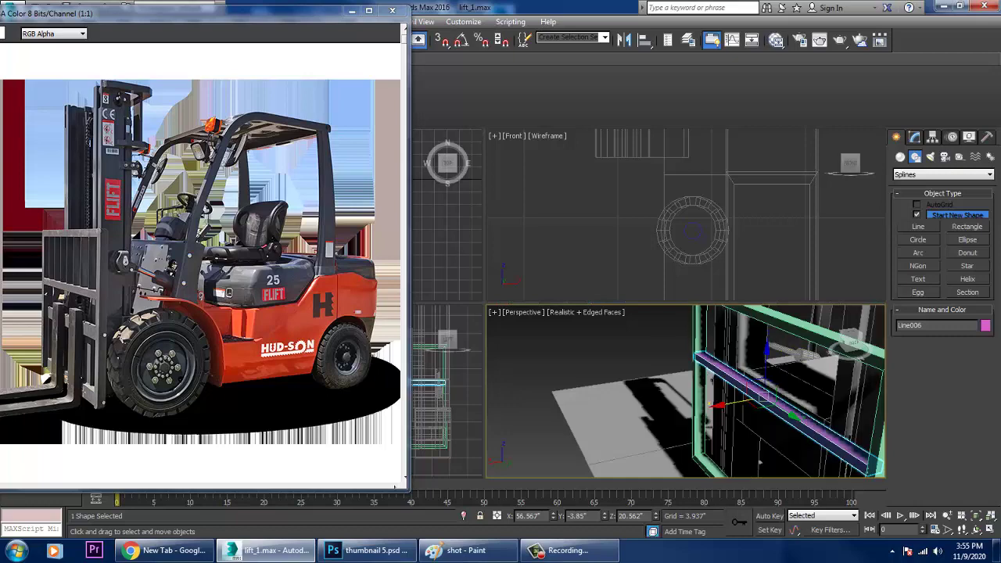
pyautogui.scroll(5, 438, 380)
pyautogui.hotkey('alt', 'w')
pyautogui.scroll(-6, 678, 268)
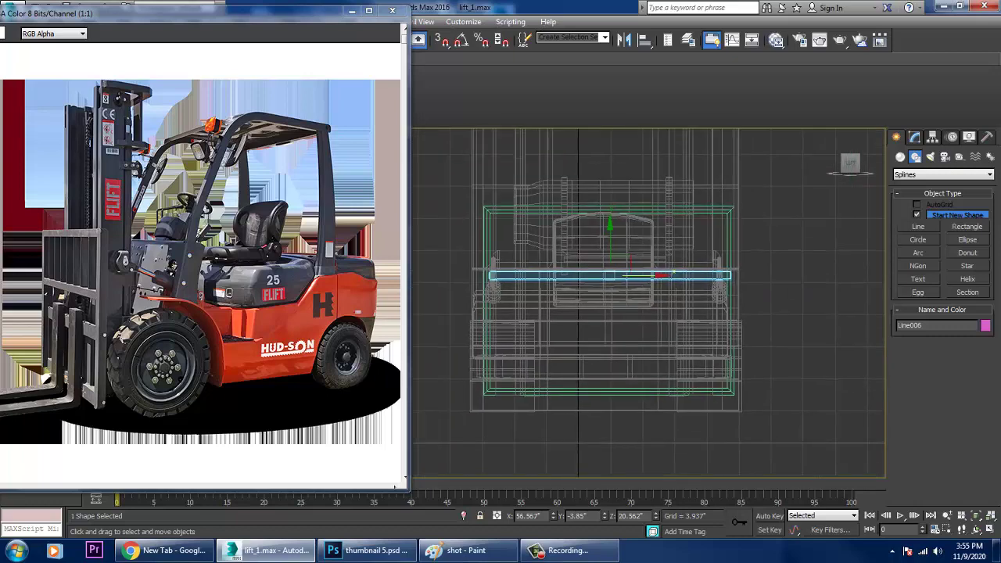
pyautogui.keyDown('shift'); pyautogui.moveTo(610, 244); pyautogui.dragTo(610, 303); pyautogui.keyUp('shift')
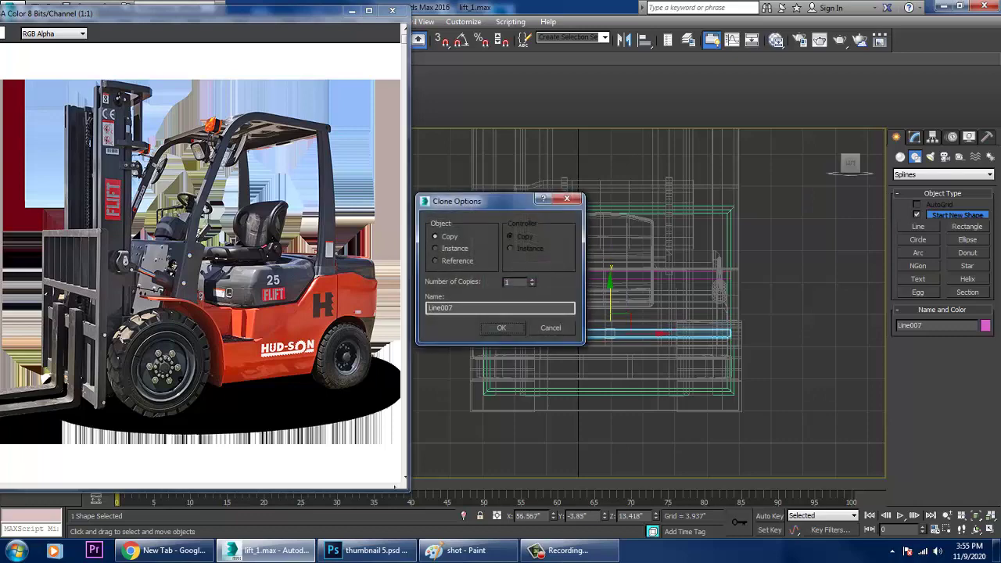
pyautogui.click(501, 328)
pyautogui.moveTo(502, 328); pyautogui.dragTo(535, 324, button='middle')
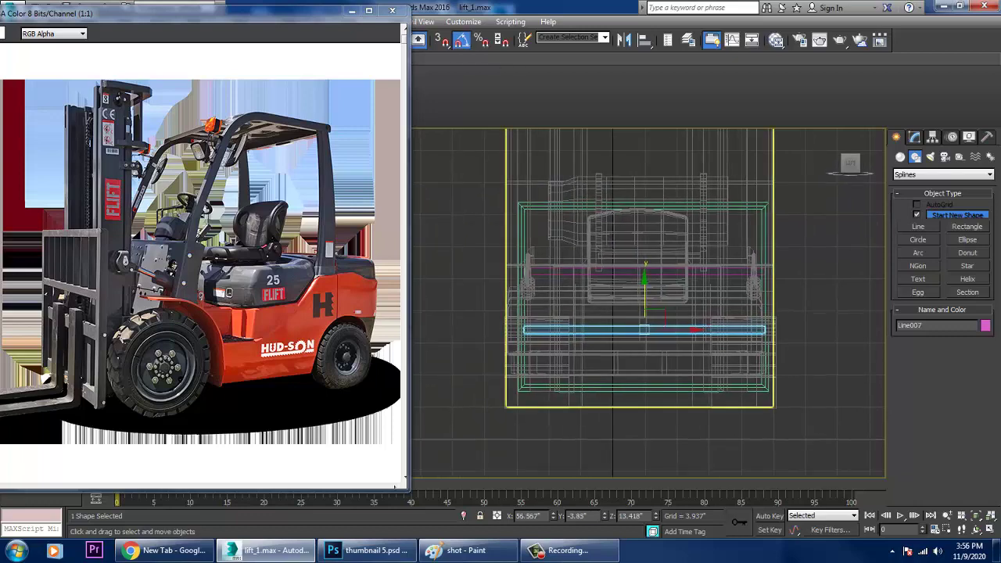
# Step: Make a copy of the lower crossbar rotated 90 degrees to form a vertical bar
pyautogui.press('e')
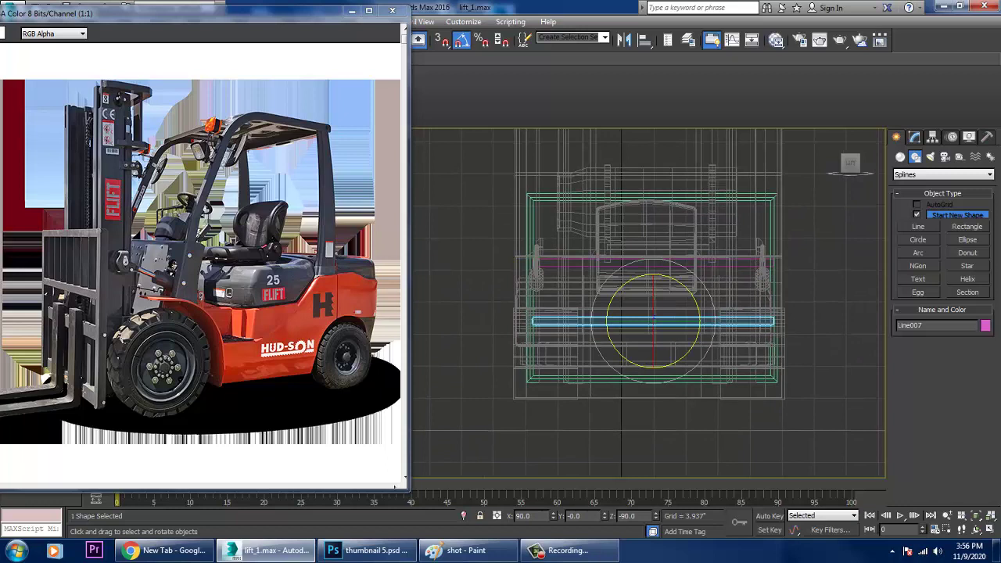
pyautogui.keyDown('shift'); pyautogui.moveTo(690, 292); pyautogui.dragTo(719, 375); pyautogui.keyUp('shift')
pyautogui.click(502, 327)
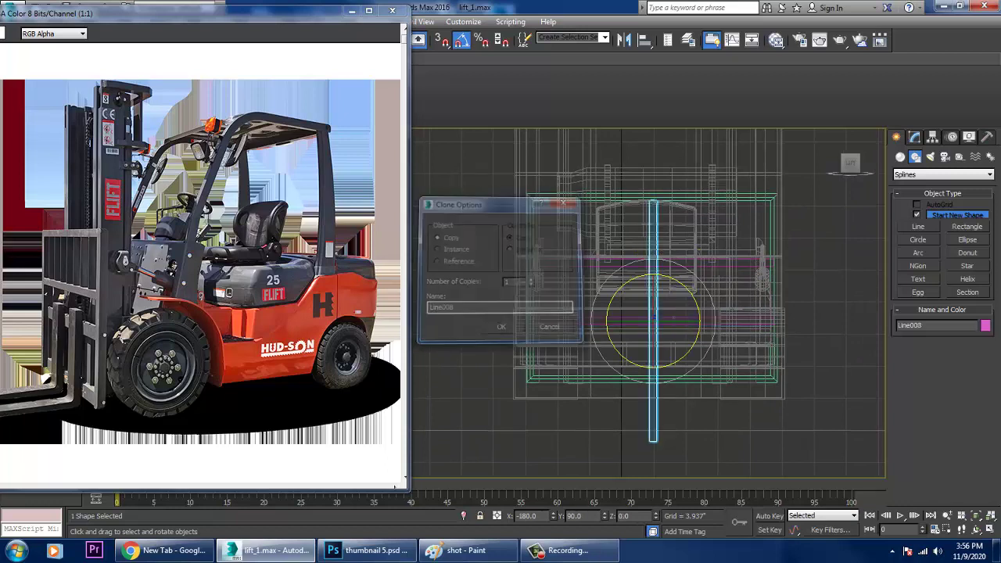
# Step: Shorten the vertical bar by moving its lower vertex up to the upper crossbar
pyautogui.press('w')
pyautogui.press('z')
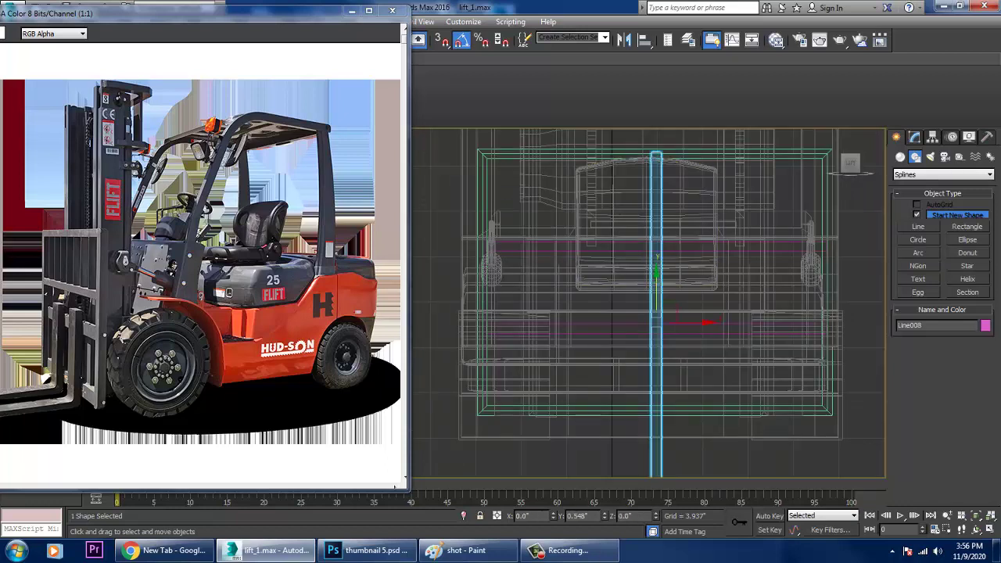
pyautogui.click(914, 137)
pyautogui.press('1')
pyautogui.moveTo(613, 422); pyautogui.dragTo(615, 332, button='middle')
pyautogui.moveTo(599, 348); pyautogui.dragTo(696, 435)
pyautogui.moveTo(657, 363); pyautogui.dragTo(656, 140)
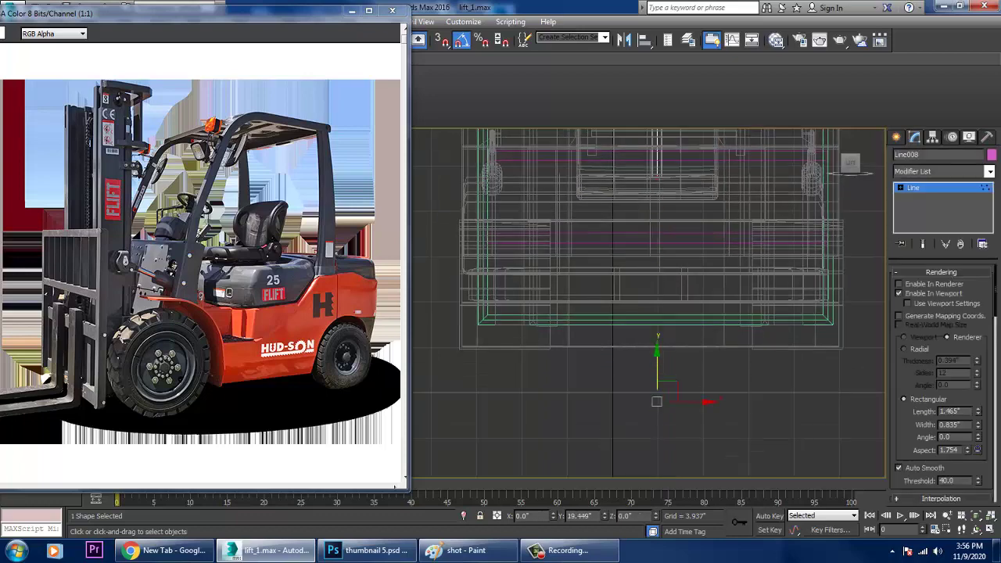
pyautogui.moveTo(659, 195); pyautogui.dragTo(679, 319, button='middle')
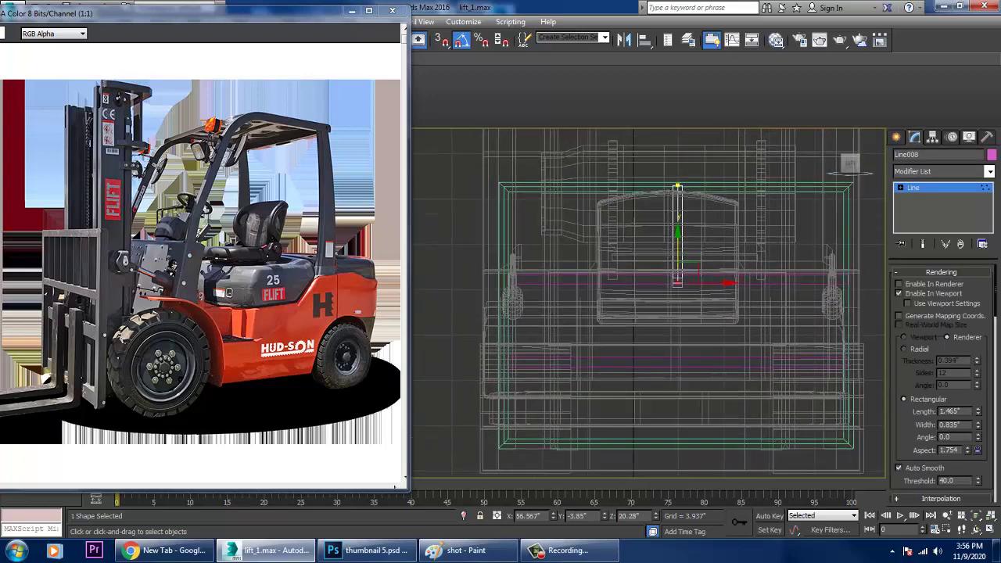
pyautogui.press('1')
# Step: Copy the short vertical bar sideways at even spacing to make a row of six, ending at about Y -14.448"
pyautogui.moveTo(709, 355)
pyautogui.mouseDown()
pyautogui.moveTo(587, 355)
pyautogui.moveTo(636, 355)
pyautogui.mouseUp()
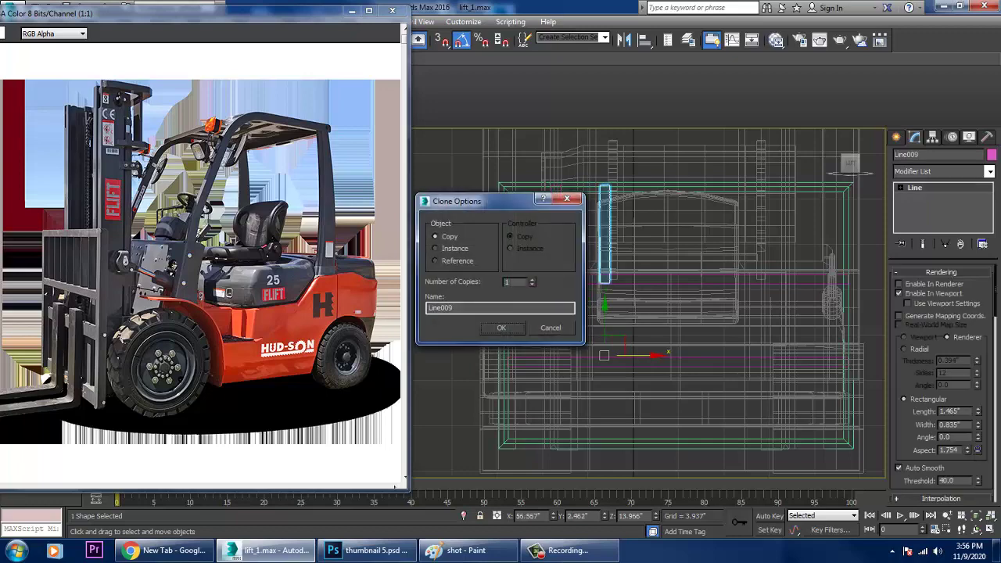
pyautogui.click(501, 329)
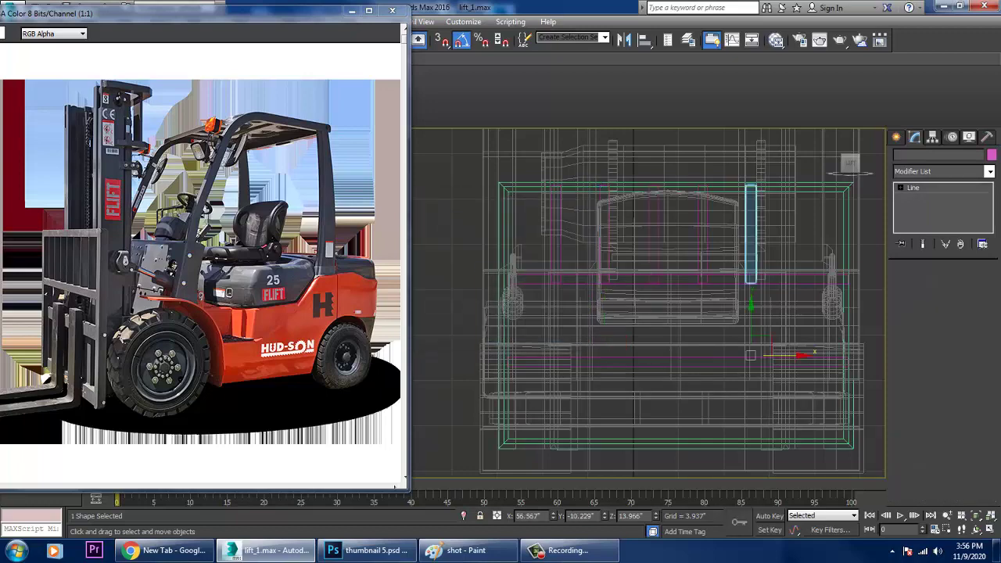
pyautogui.moveTo(672, 344); pyautogui.dragTo(643, 342, button='middle')
pyautogui.keyDown('shift'); pyautogui.moveTo(752, 355); pyautogui.dragTo(798, 355); pyautogui.keyUp('shift')
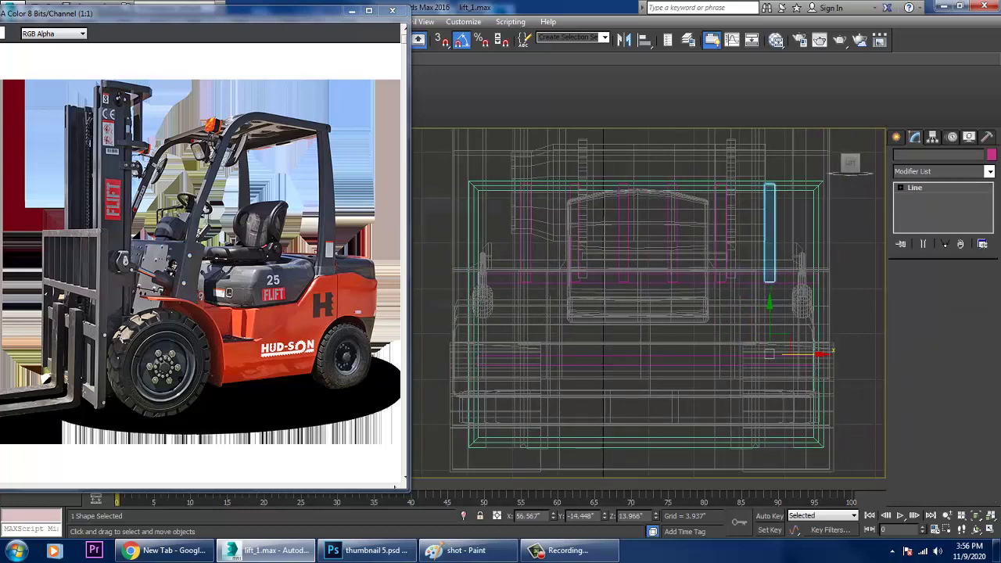
pyautogui.click(501, 328)
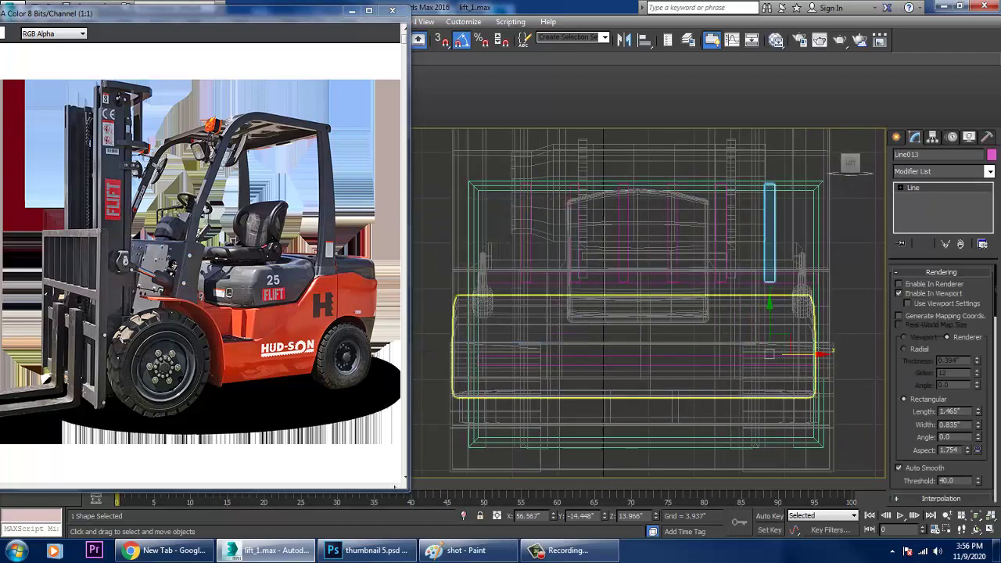
pyautogui.click(525, 332)
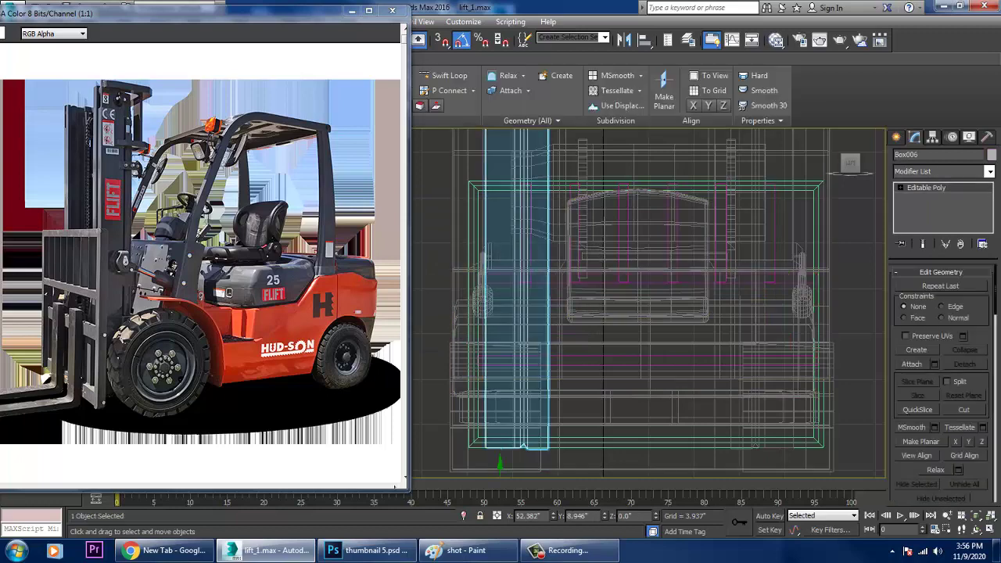
pyautogui.click(856, 328)
# Step: Select all six vertical bars, scale them thinner in depth and shift them by about -0.528" along X
pyautogui.hotkey('alt', 'w')
pyautogui.click(641, 352)
pyautogui.hotkey('alt', 'w')
pyautogui.scroll(3, 646, 328)
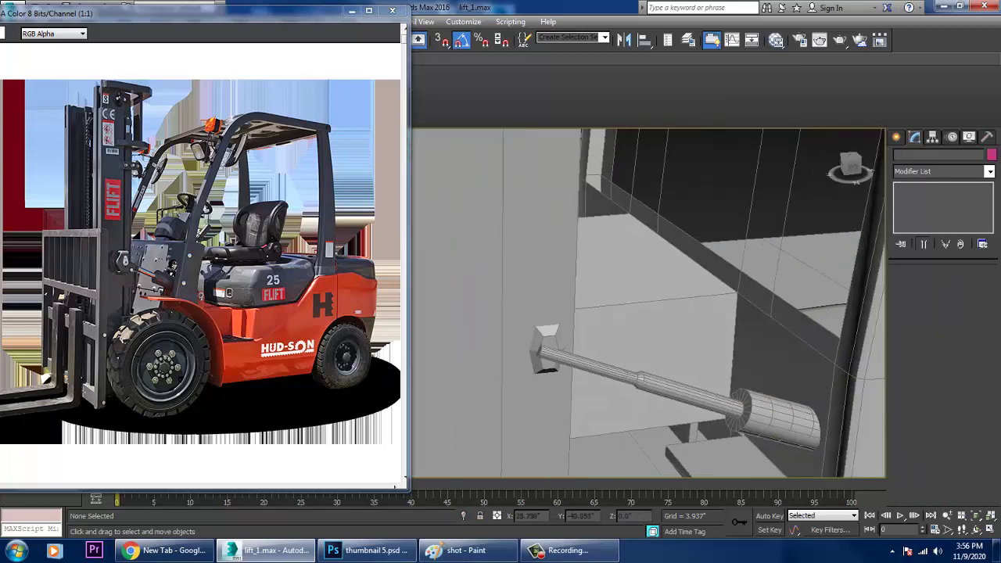
pyautogui.scroll(-8, 646, 328)
pyautogui.moveTo(567, 321); pyautogui.dragTo(727, 322, button='middle')
pyautogui.scroll(3, 751, 322)
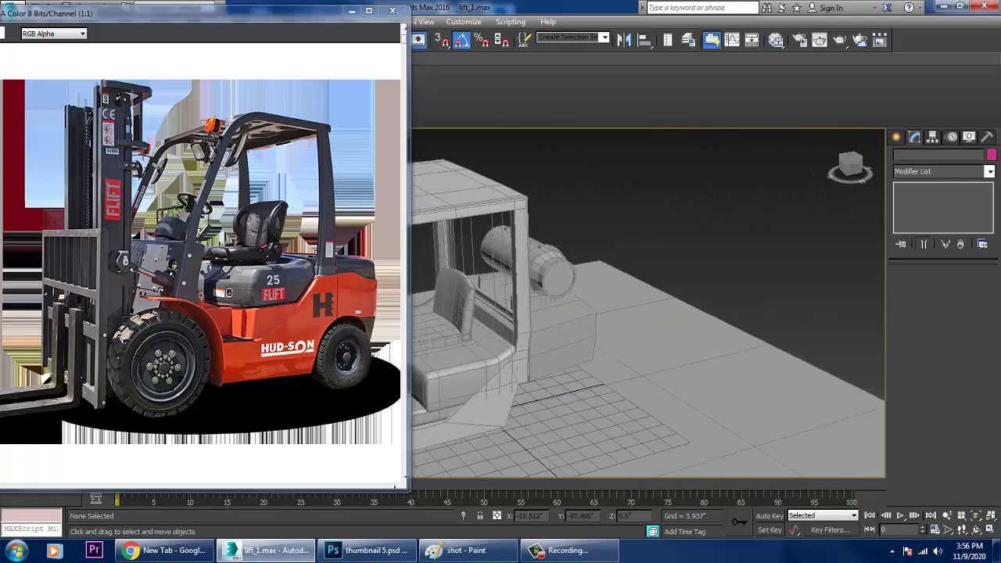
pyautogui.moveTo(438, 314); pyautogui.dragTo(724, 317, button='middle')
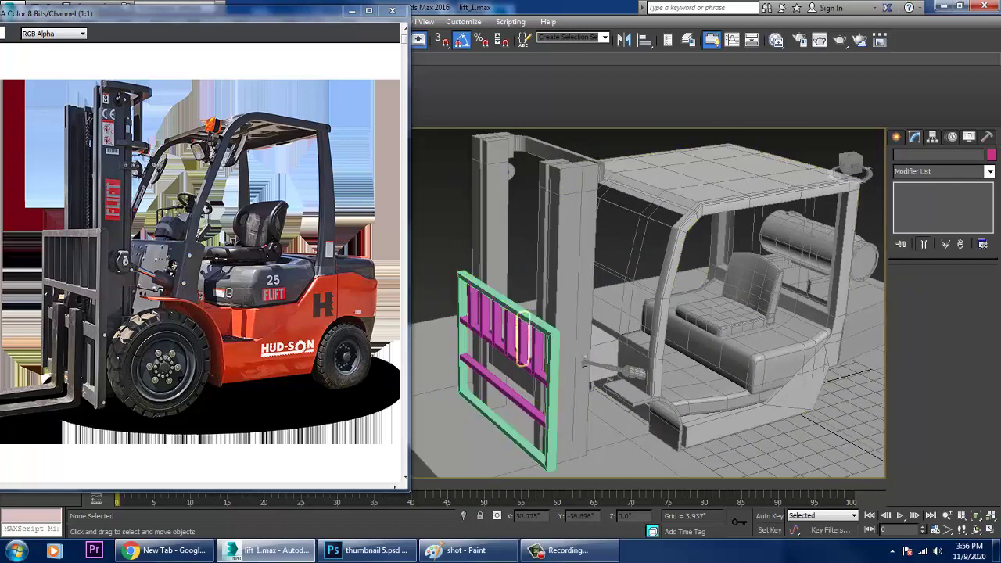
pyautogui.click(537, 348)
pyautogui.keyDown('ctrl'); pyautogui.click(523, 341); pyautogui.keyUp('ctrl')
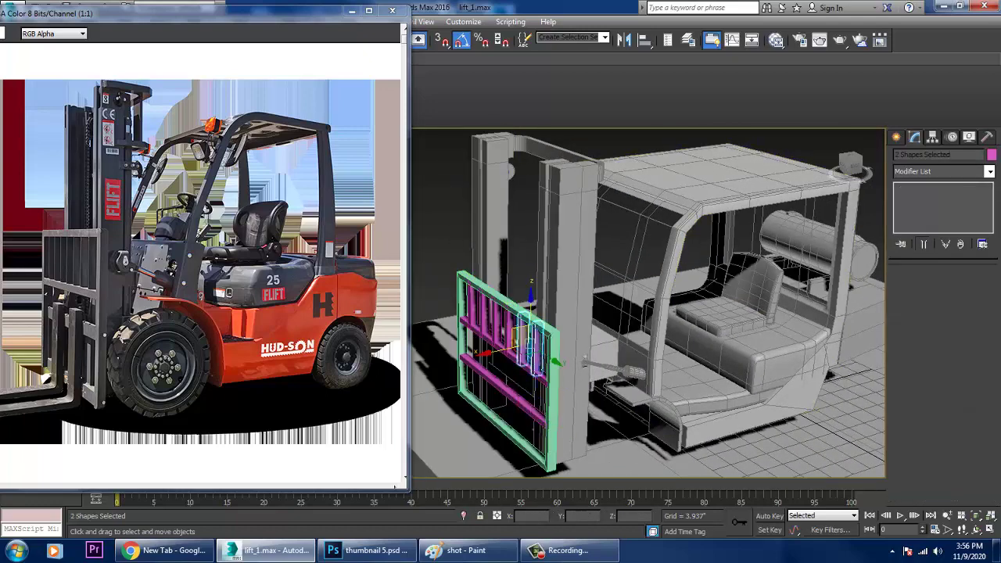
pyautogui.keyDown('ctrl'); pyautogui.click(510, 334); pyautogui.keyUp('ctrl')
pyautogui.keyDown('ctrl'); pyautogui.click(498, 326); pyautogui.keyUp('ctrl')
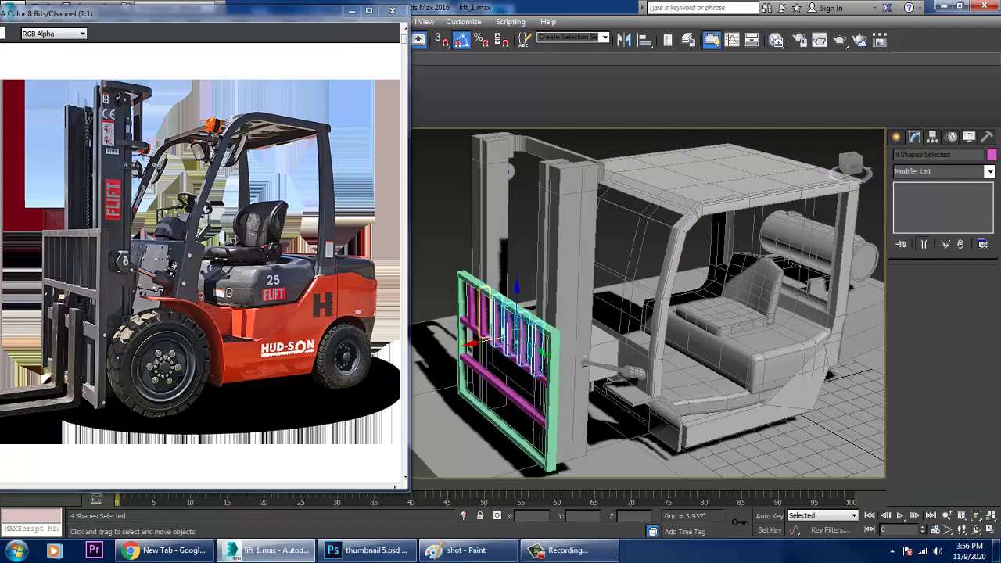
pyautogui.keyDown('ctrl'); pyautogui.click(486, 315); pyautogui.keyUp('ctrl')
pyautogui.keyDown('ctrl'); pyautogui.click(472, 308); pyautogui.keyUp('ctrl')
pyautogui.keyDown('alt'); pyautogui.moveTo(479, 315); pyautogui.dragTo(519, 319, button='middle'); pyautogui.keyUp('alt')
pyautogui.scroll(4, 519, 319)
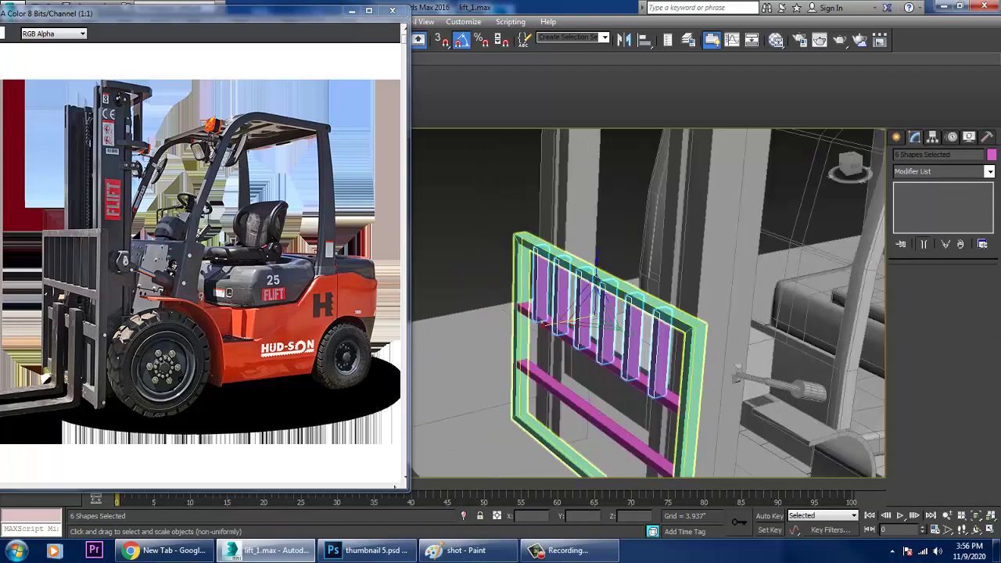
pyautogui.press('r')
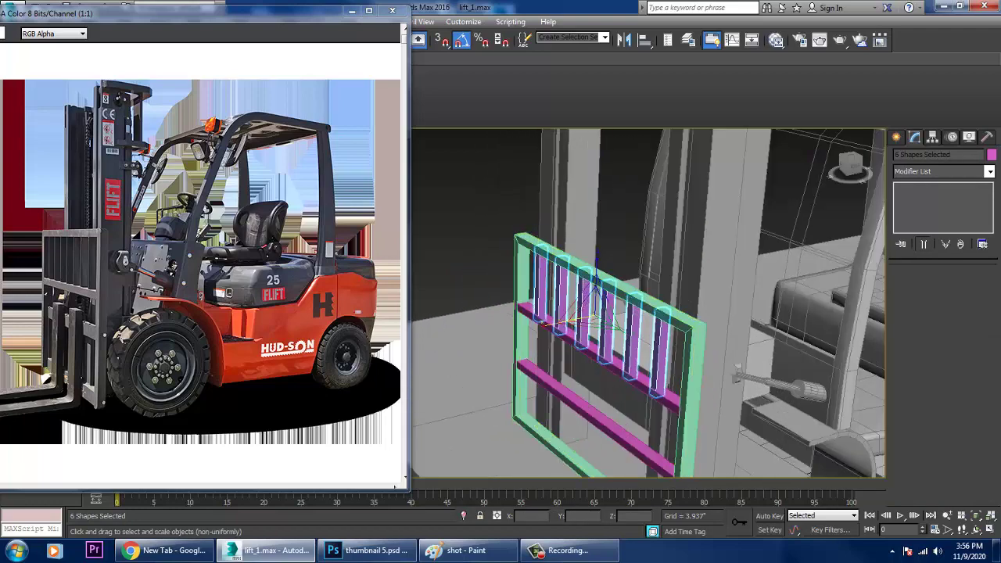
pyautogui.press('w')
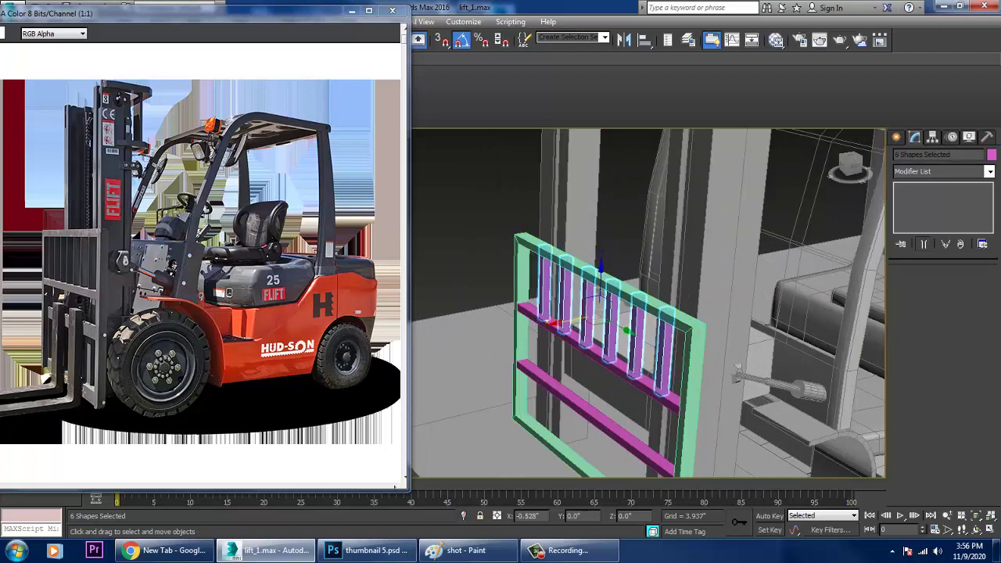
# Step: Copy the six vertical bars straight down so they run from the lower crossbar to the frame's bottom member
pyautogui.hotkey('alt', 'w')
pyautogui.scroll(5, 444, 352)
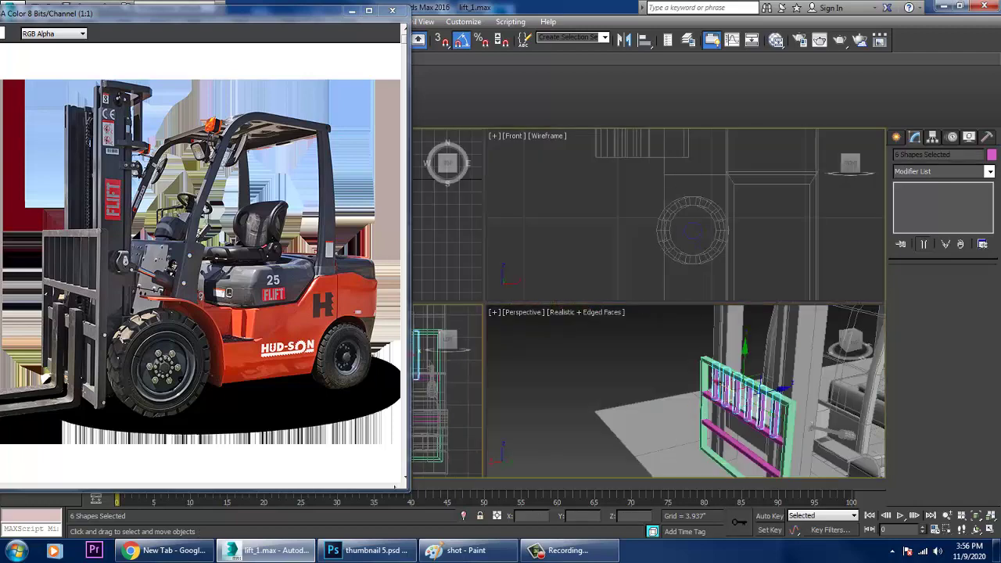
pyautogui.hotkey('alt', 'w')
pyautogui.scroll(-5, 613, 318)
pyautogui.moveTo(614, 318); pyautogui.dragTo(635, 206, button='middle')
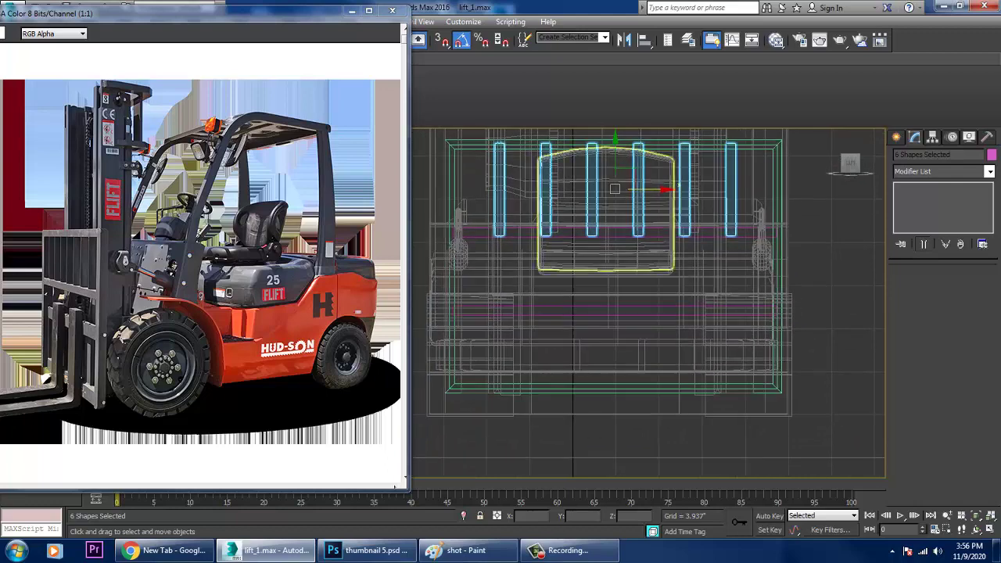
pyautogui.keyDown('shift'); pyautogui.moveTo(615, 160); pyautogui.dragTo(615, 324); pyautogui.keyUp('shift')
pyautogui.click(502, 328)
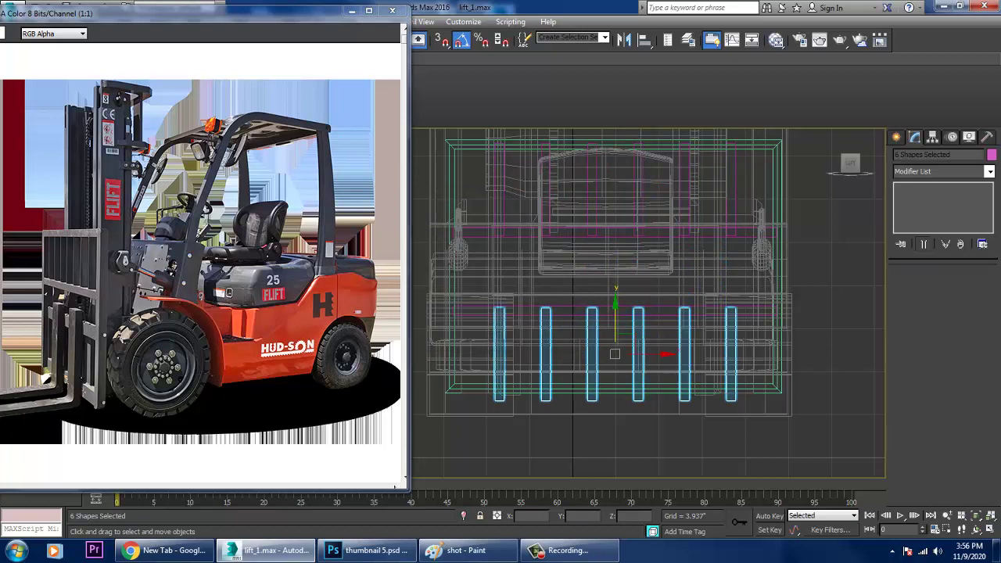
# Step: Attach the other five lower vertical bars to the outermost one so all six form a single spline object
pyautogui.click(731, 355)
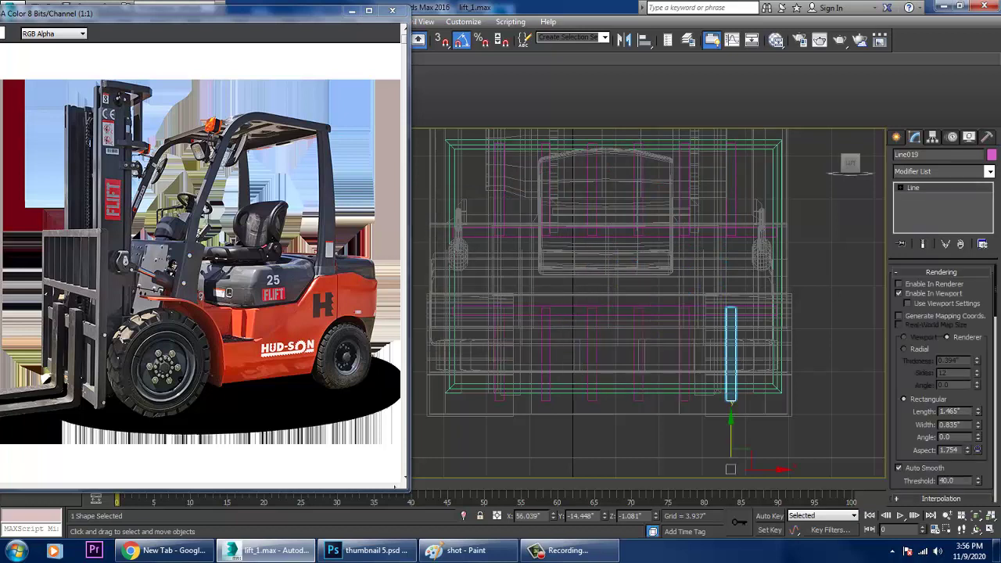
pyautogui.scroll(-6, 942, 383)
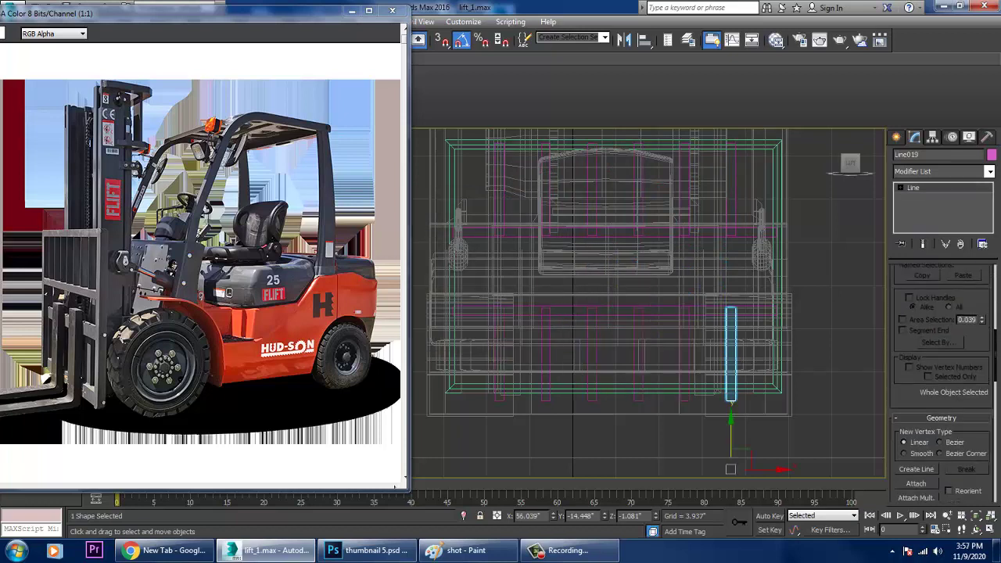
pyautogui.click(915, 481)
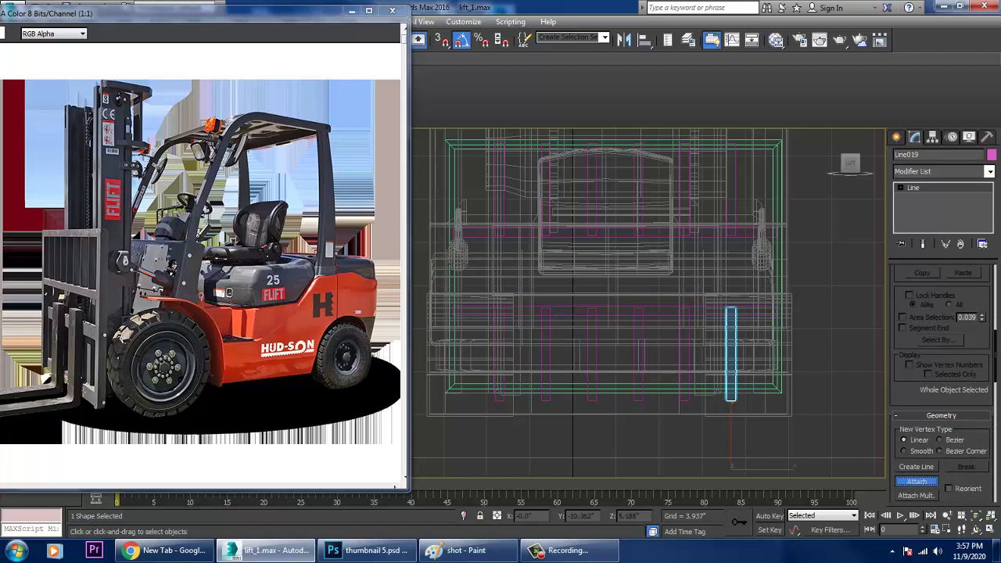
pyautogui.click(684, 355)
pyautogui.click(638, 352)
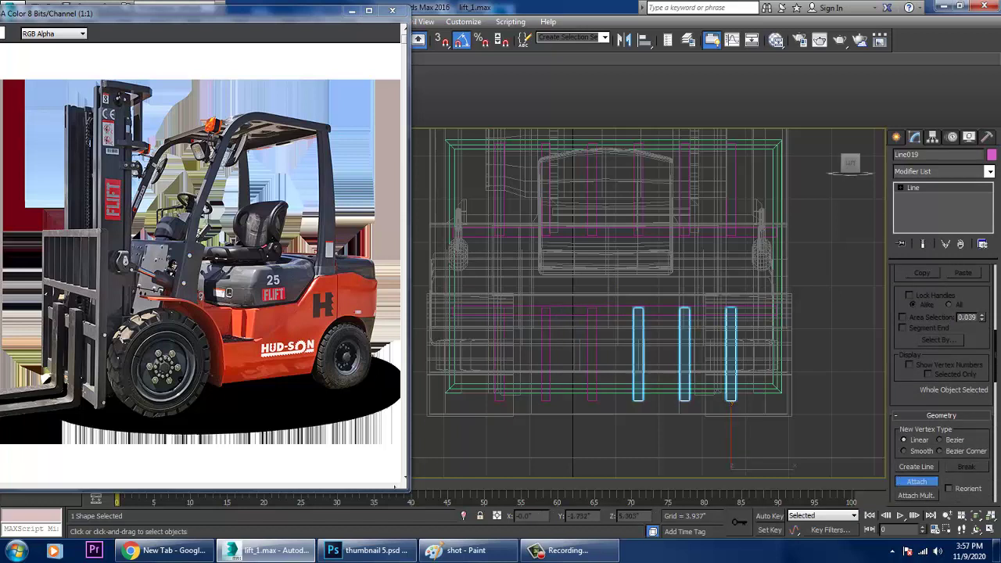
pyautogui.click(592, 352)
pyautogui.click(546, 356)
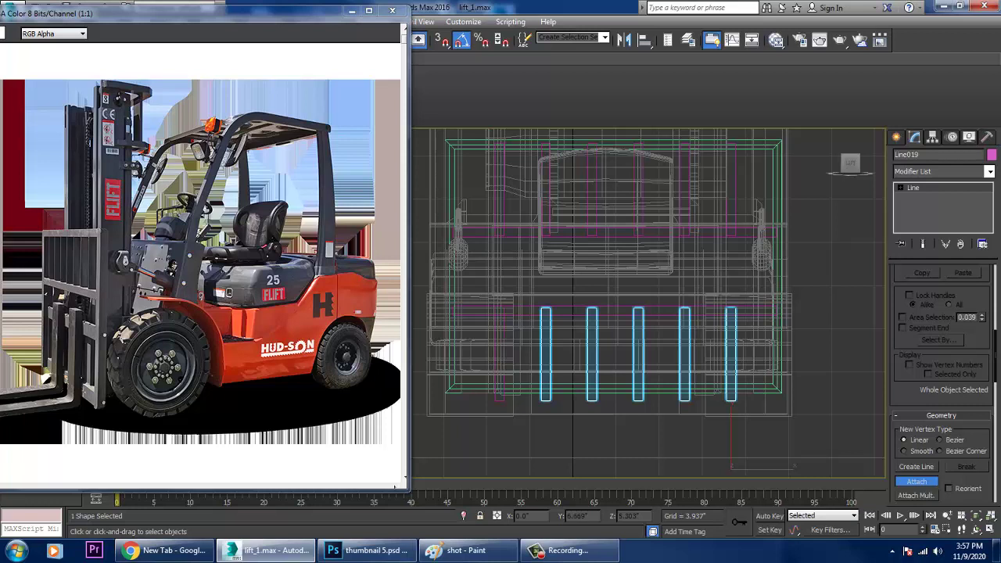
pyautogui.click(500, 357)
pyautogui.rightClick(499, 356)
# Step: Shorten the six lower bars by moving their bottom vertices up to the frame's bottom member
pyautogui.press('1')
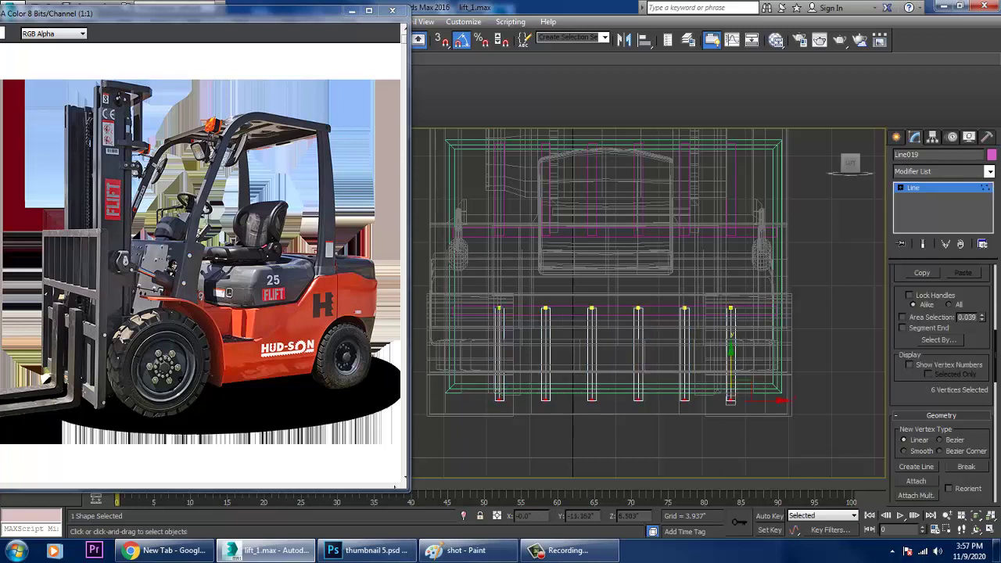
pyautogui.moveTo(730, 358); pyautogui.dragTo(730, 346)
pyautogui.click(201, 262)
pyautogui.moveTo(200, 261); pyautogui.dragTo(212, 232, button='middle')
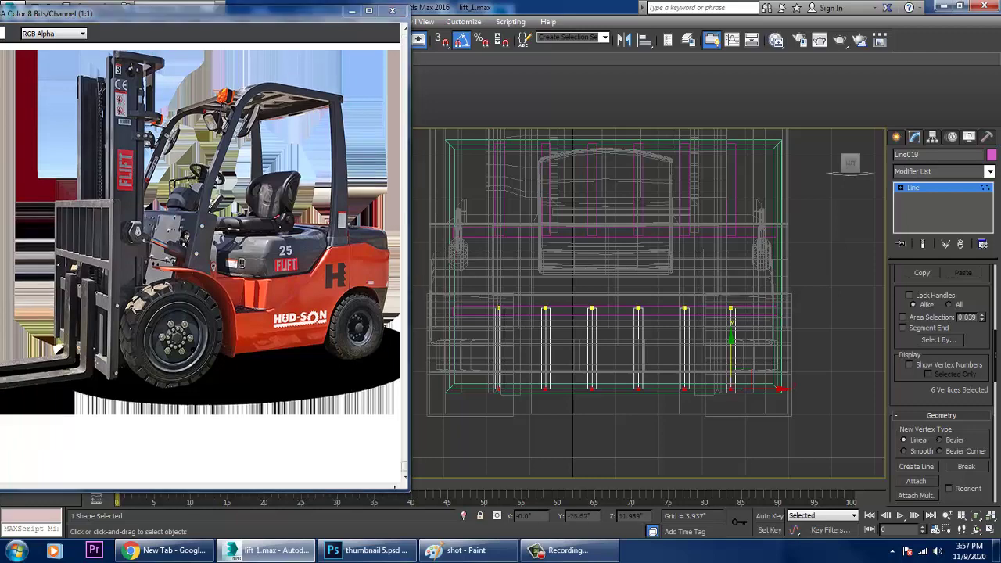
# Step: Draw an L-shaped fork line in the front view, with a shank about 11.5" tall and a straight horizontal tine extending forward from the carriage
pyautogui.hotkey('alt', 'w')
pyautogui.moveTo(693, 230); pyautogui.dragTo(678, 231, button='middle')
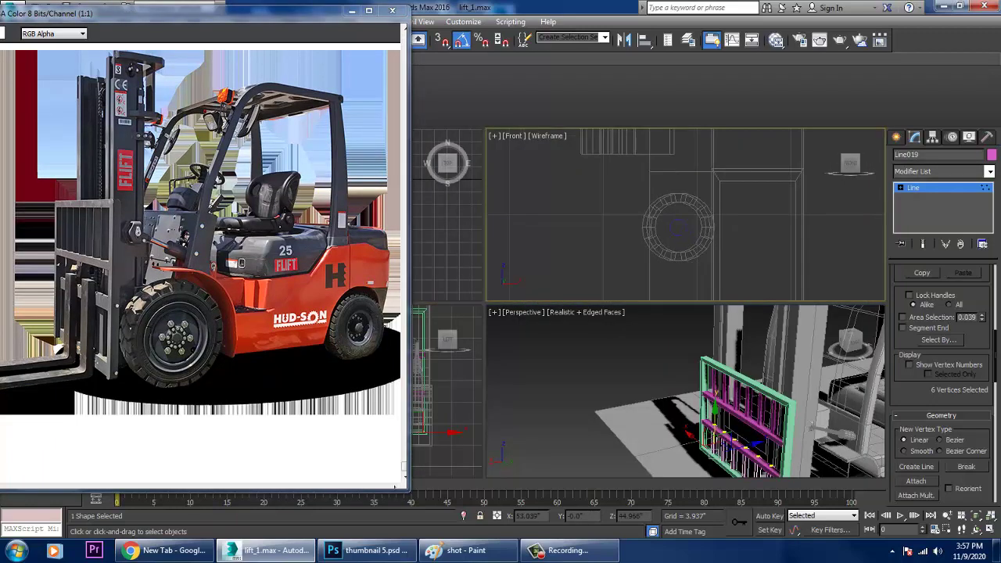
pyautogui.hotkey('alt', 'w')
pyautogui.scroll(-5, 618, 266)
pyautogui.moveTo(617, 286); pyautogui.dragTo(605, 314, button='middle')
pyautogui.scroll(-4, 730, 327)
pyautogui.scroll(2, 606, 314)
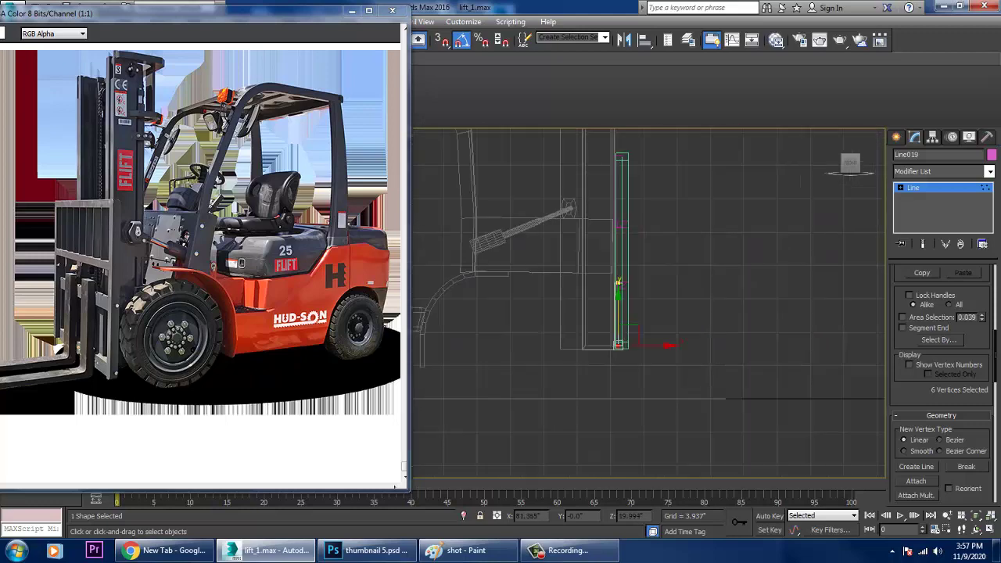
pyautogui.click(895, 137)
pyautogui.click(918, 227)
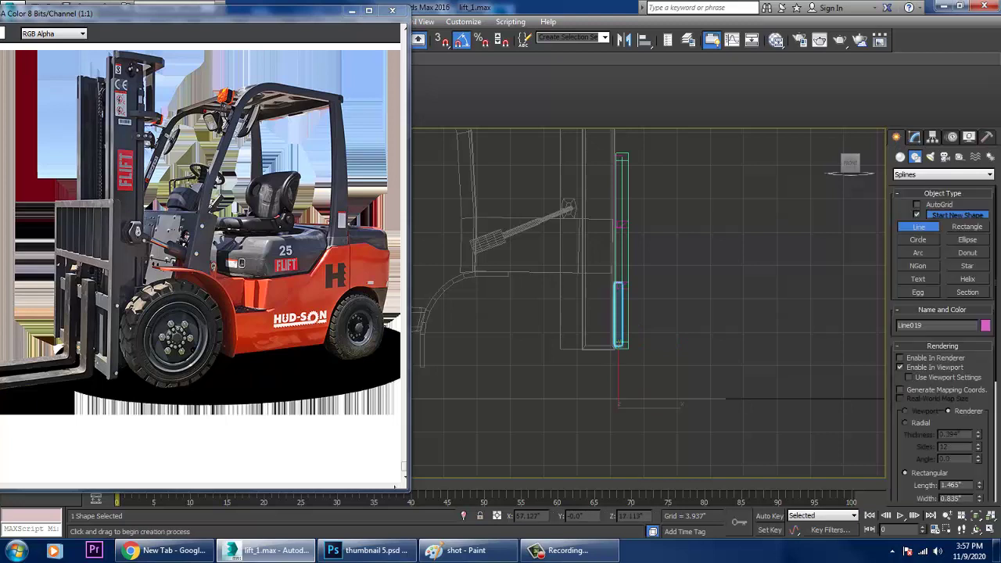
pyautogui.click(627, 254)
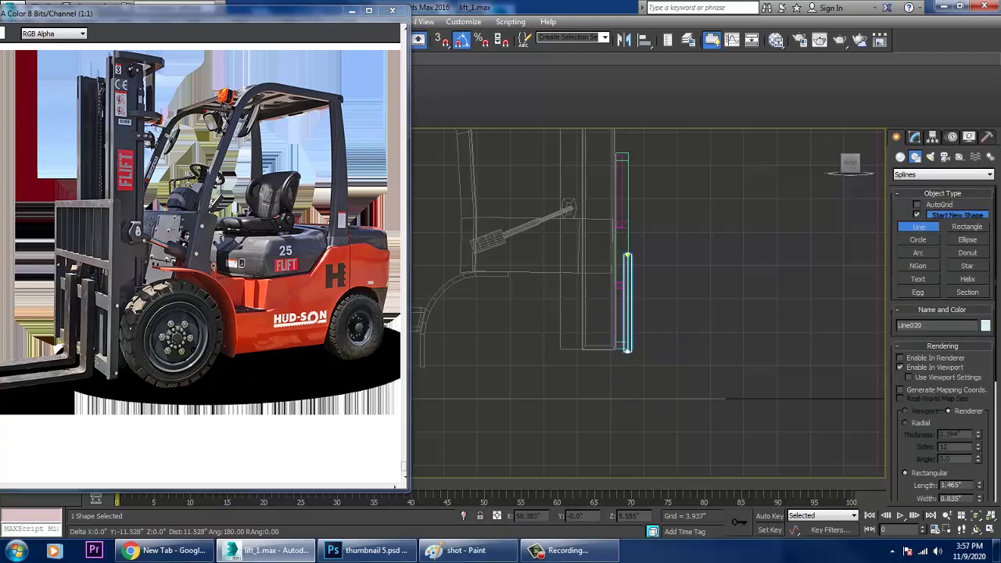
pyautogui.click(627, 353)
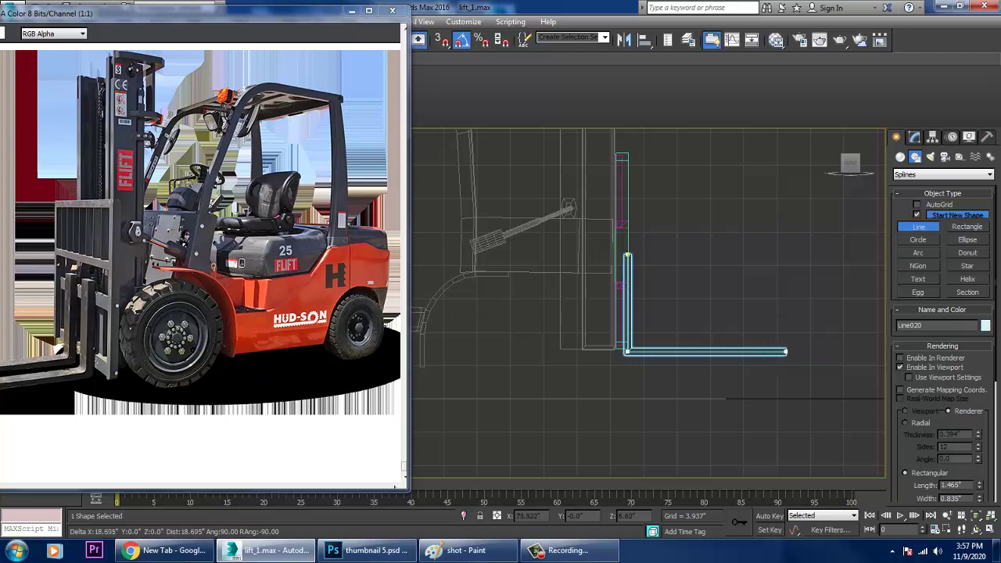
pyautogui.keyDown('shift'); pyautogui.click(797, 350); pyautogui.keyUp('shift')
pyautogui.rightClick(798, 344)
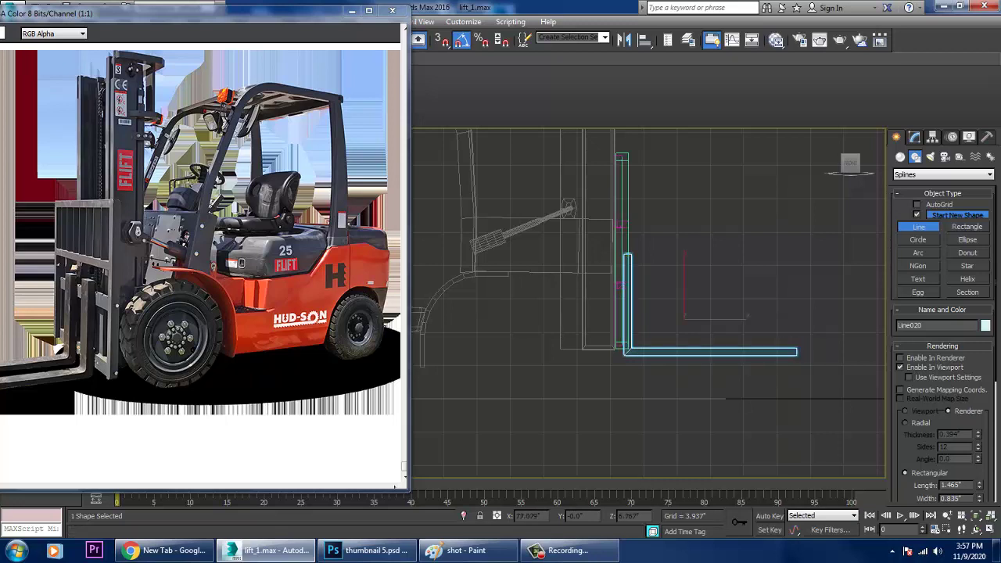
pyautogui.rightClick(796, 342)
# Step: Widen the fork by setting its rectangular rendering length to about 2.973"
pyautogui.hotkey('alt', 'w')
pyautogui.rightClick(731, 391)
pyautogui.hotkey('alt', 'w')
pyautogui.keyDown('alt'); pyautogui.moveTo(673, 368); pyautogui.dragTo(688, 398, button='middle'); pyautogui.keyUp('alt')
pyautogui.scroll(-4, 751, 383)
pyautogui.scroll(3, 688, 403)
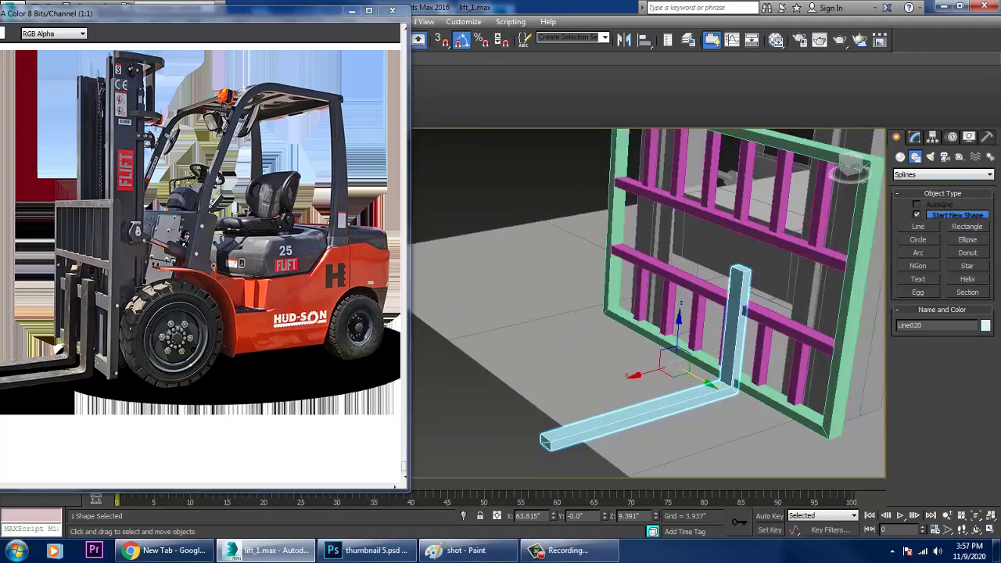
pyautogui.click(914, 136)
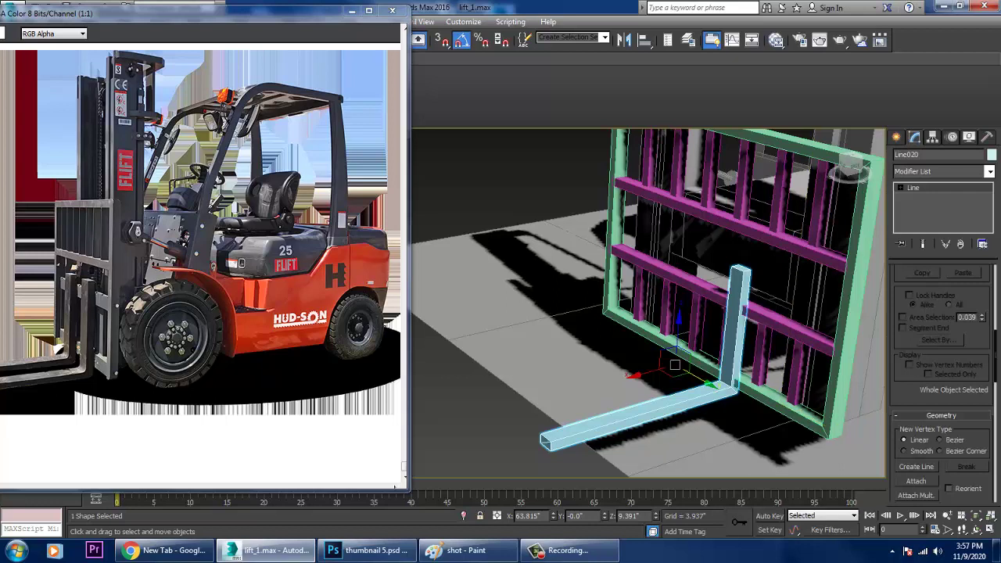
pyautogui.scroll(-3, 942, 379)
pyautogui.scroll(6, 942, 379)
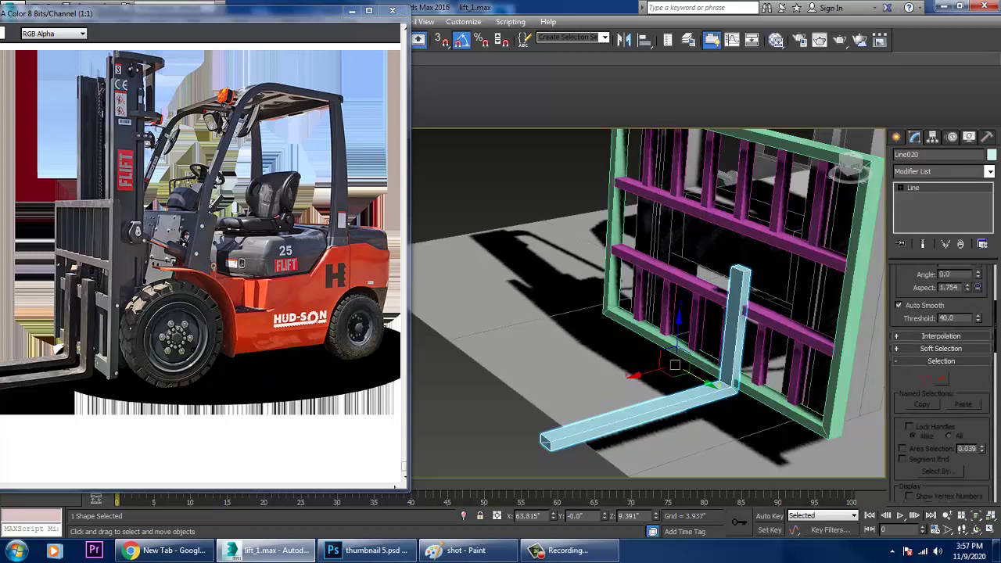
pyautogui.scroll(4, 943, 375)
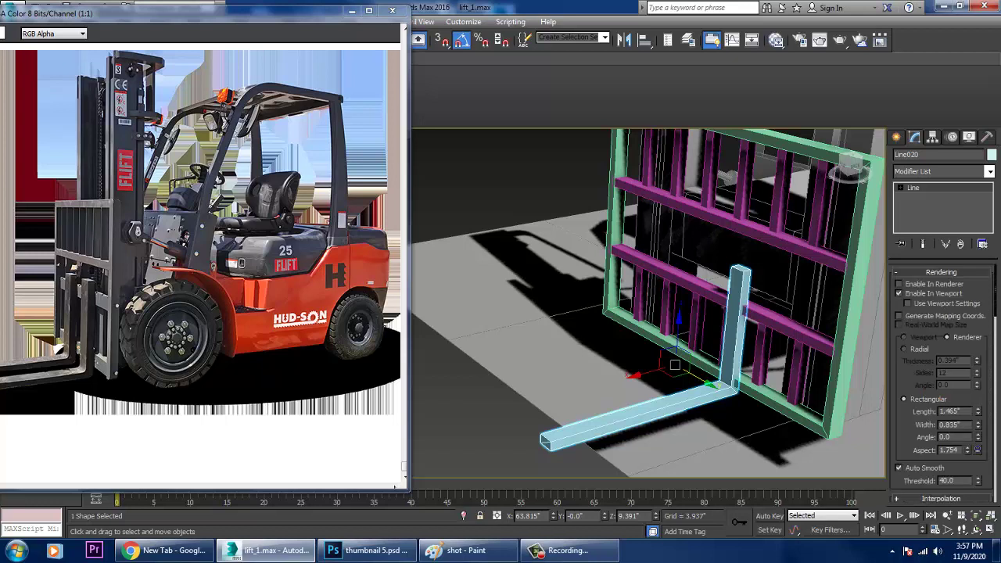
pyautogui.moveTo(977, 425); pyautogui.dragTo(977, 383)
pyautogui.hotkey('ctrl', 'z')
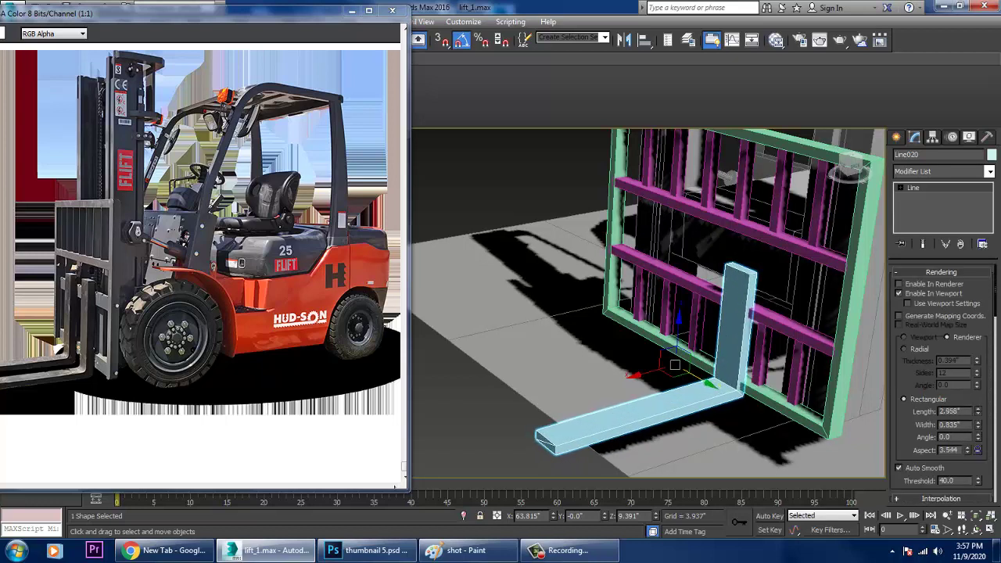
# Step: Nudge the fork slightly forward along X to 63.867" so it sits against the carriage frame
pyautogui.keyDown('alt'); pyautogui.moveTo(675, 365); pyautogui.dragTo(842, 342, button='middle'); pyautogui.keyUp('alt')
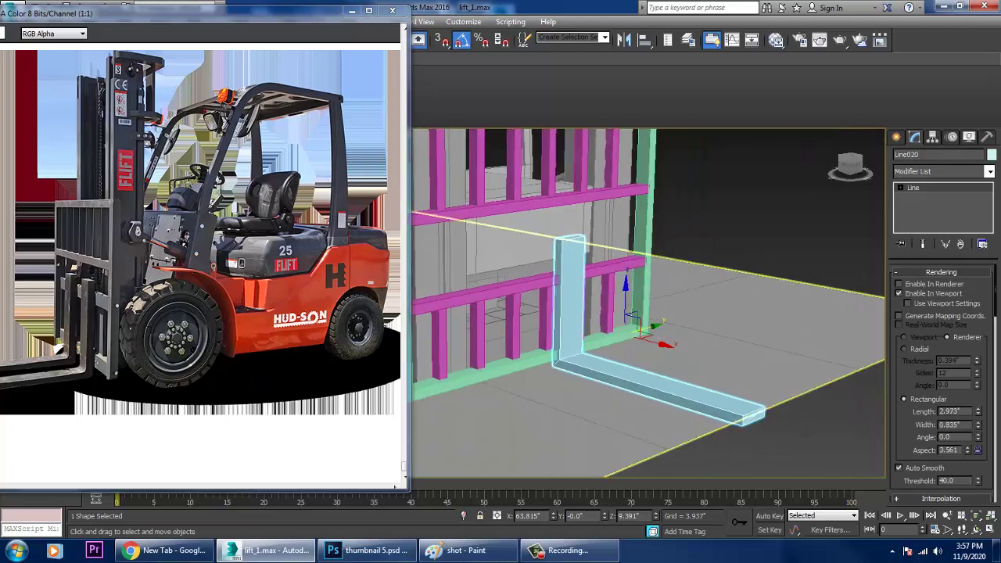
pyautogui.moveTo(657, 342); pyautogui.dragTo(659, 342)
pyautogui.keyDown('alt'); pyautogui.moveTo(665, 345); pyautogui.dragTo(602, 360, button='middle'); pyautogui.keyUp('alt')
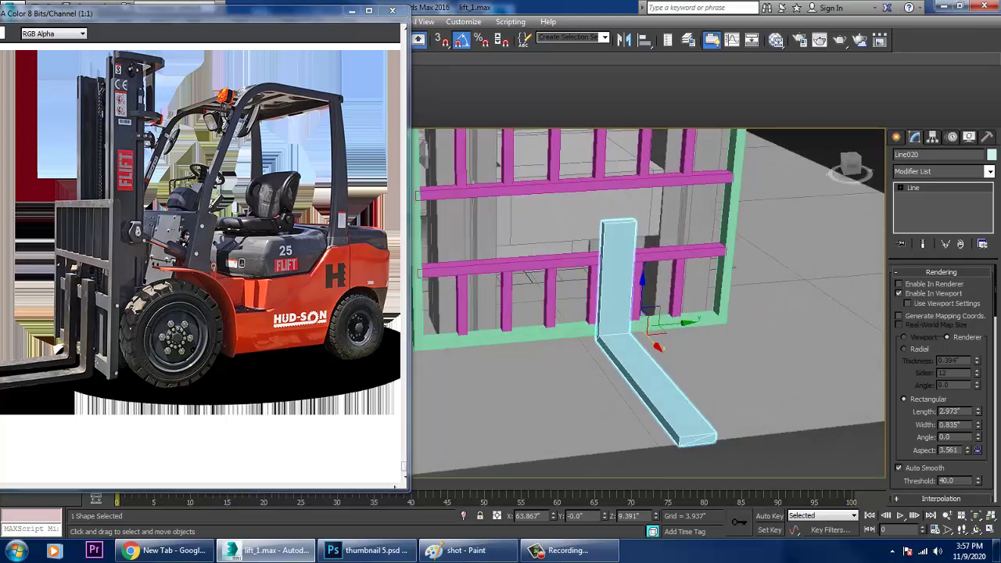
# Step: Convert the fork to an editable poly and remove the diagonal edge on its tip face
pyautogui.rightClick(665, 404)
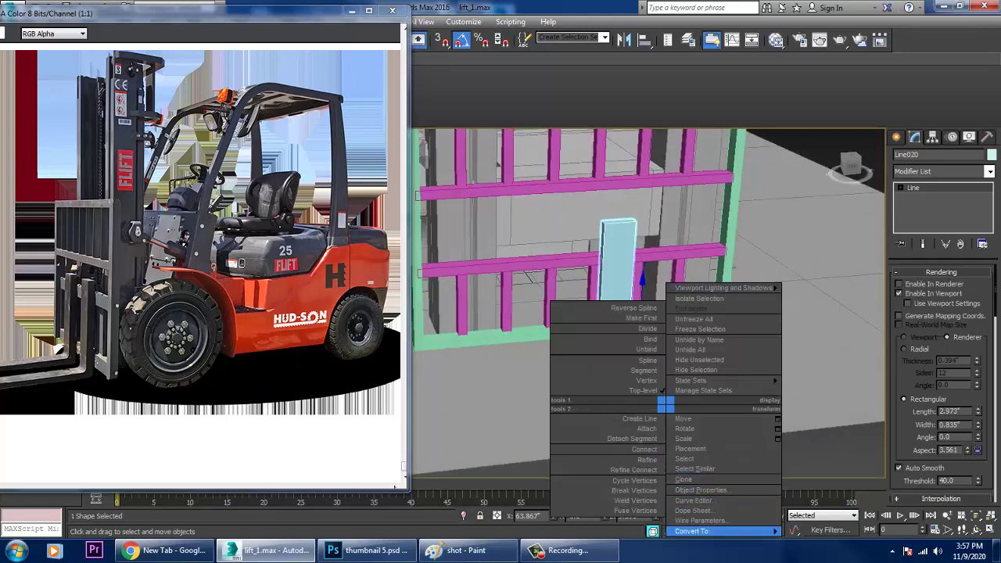
pyautogui.moveTo(692, 531)
pyautogui.click(826, 511)
pyautogui.keyDown('alt'); pyautogui.moveTo(688, 398); pyautogui.dragTo(719, 340, button='middle'); pyautogui.keyUp('alt')
pyautogui.scroll(3, 656, 352)
pyautogui.press('2')
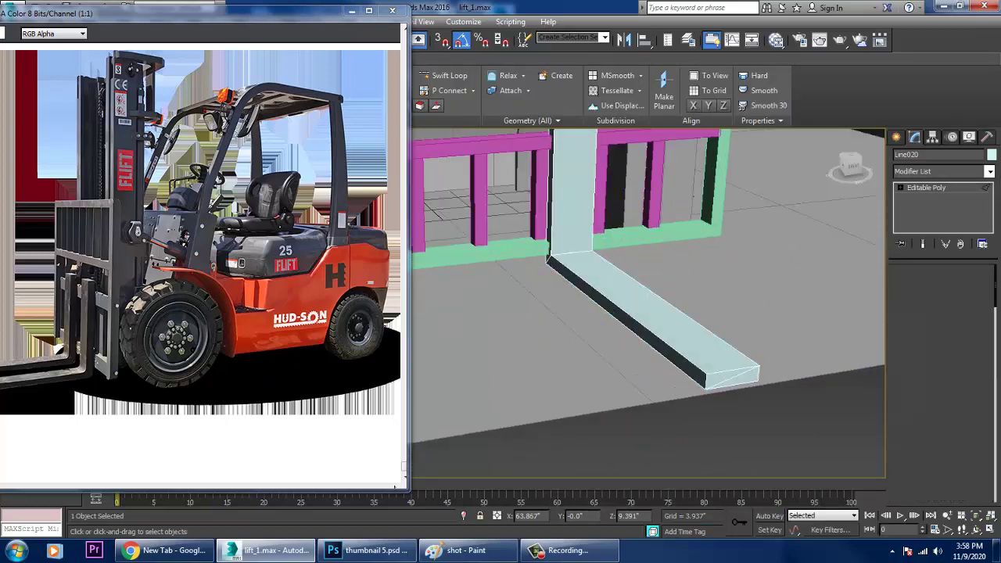
pyautogui.click(733, 378)
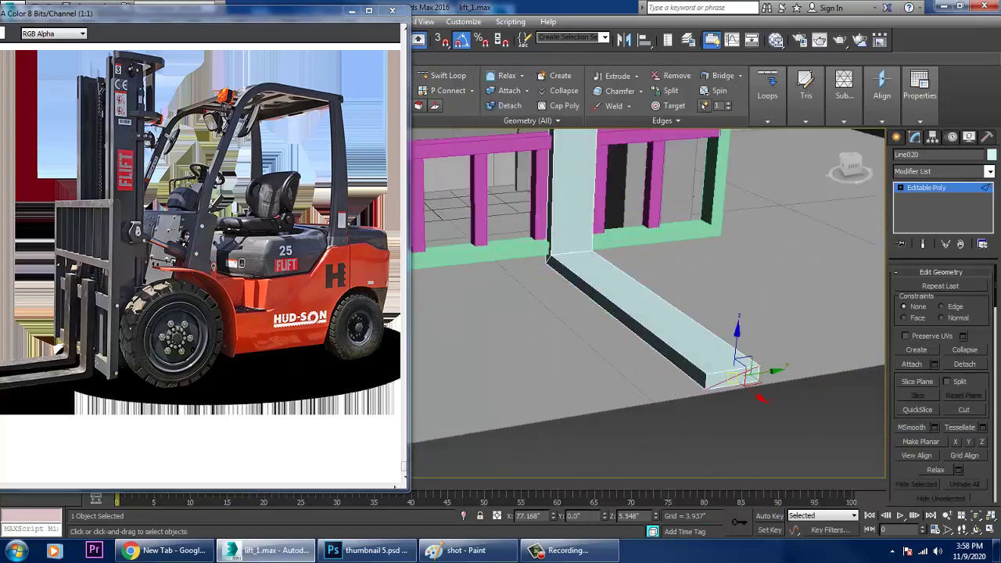
pyautogui.press('BackSpace')
pyautogui.keyDown('alt'); pyautogui.moveTo(688, 368); pyautogui.dragTo(735, 382, button='middle'); pyautogui.keyUp('alt')
# Step: Add an edge loop across the tine near the fork's tip with Swift Loop
pyautogui.click(442, 75)
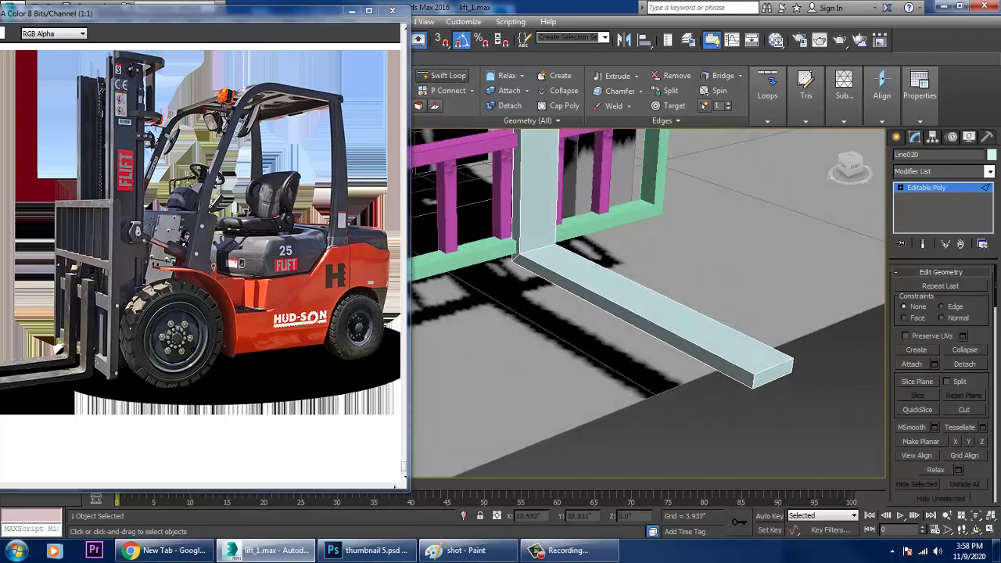
pyautogui.keyDown('alt'); pyautogui.moveTo(719, 362); pyautogui.dragTo(770, 338, button='middle'); pyautogui.keyUp('alt')
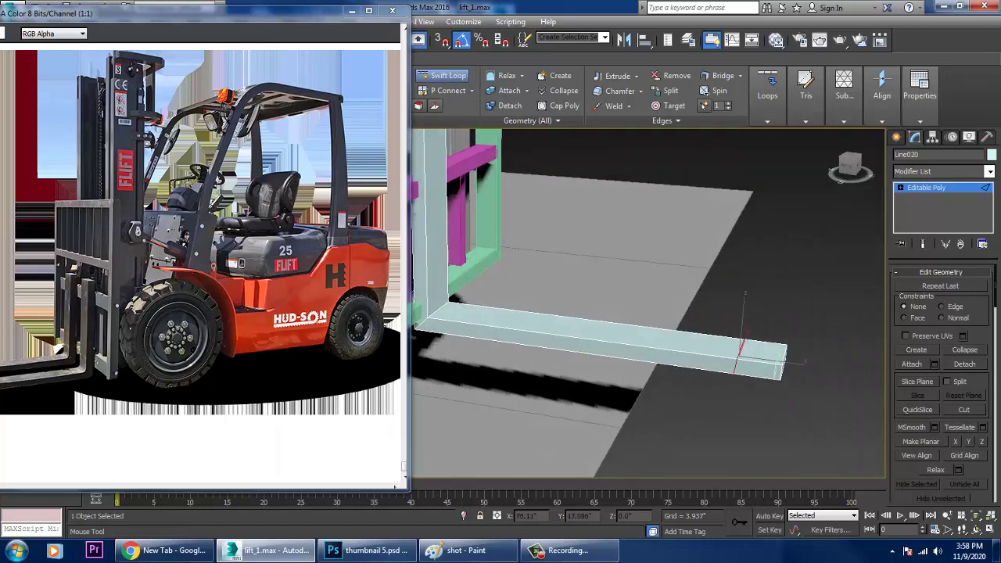
pyautogui.press('w')
pyautogui.scroll(5, 770, 338)
pyautogui.press('1')
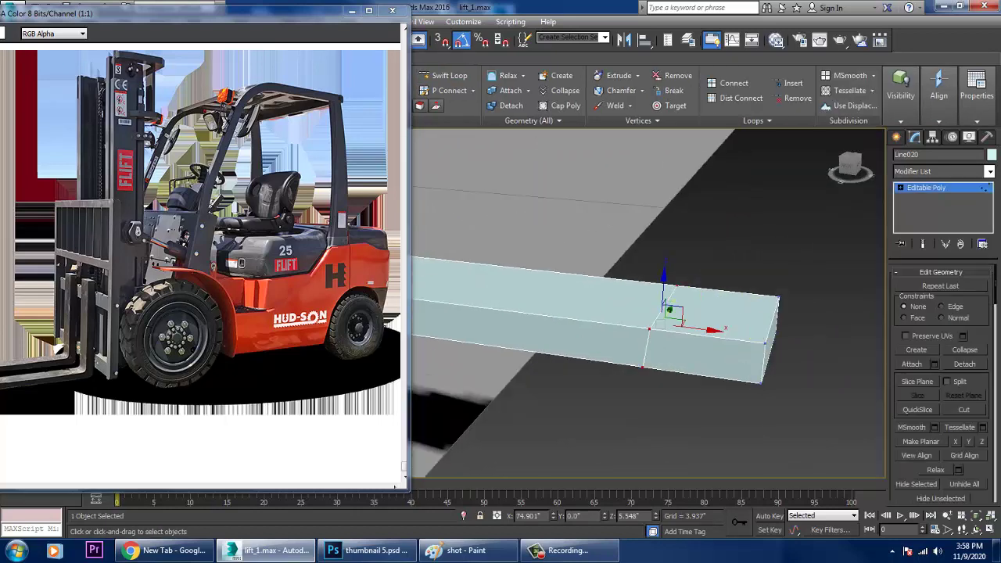
# Step: Bevel the fork tip by moving its upper end edge back about 0.918" along X
pyautogui.press('2')
pyautogui.click(777, 304)
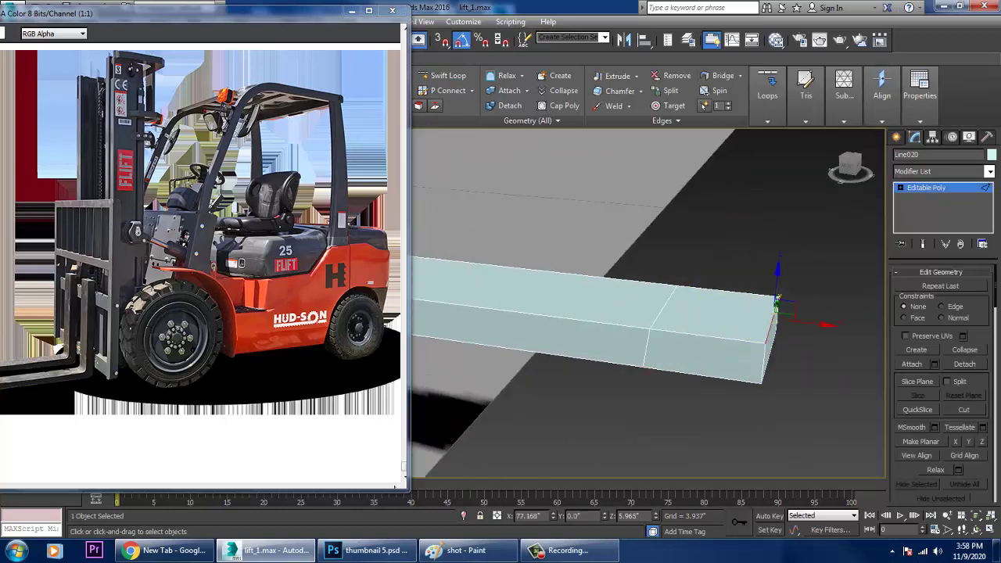
pyautogui.moveTo(815, 323); pyautogui.dragTo(772, 319)
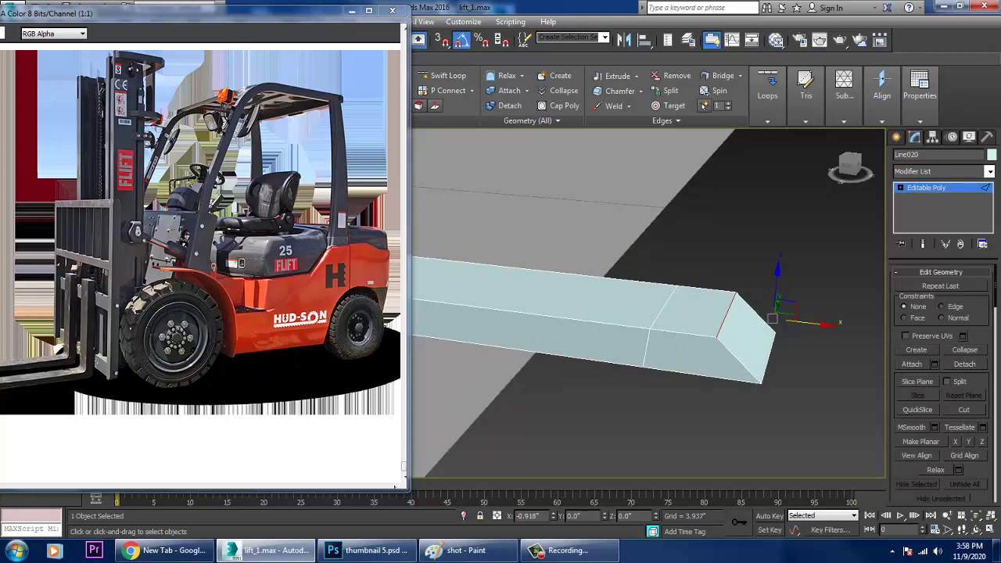
pyautogui.press('2')
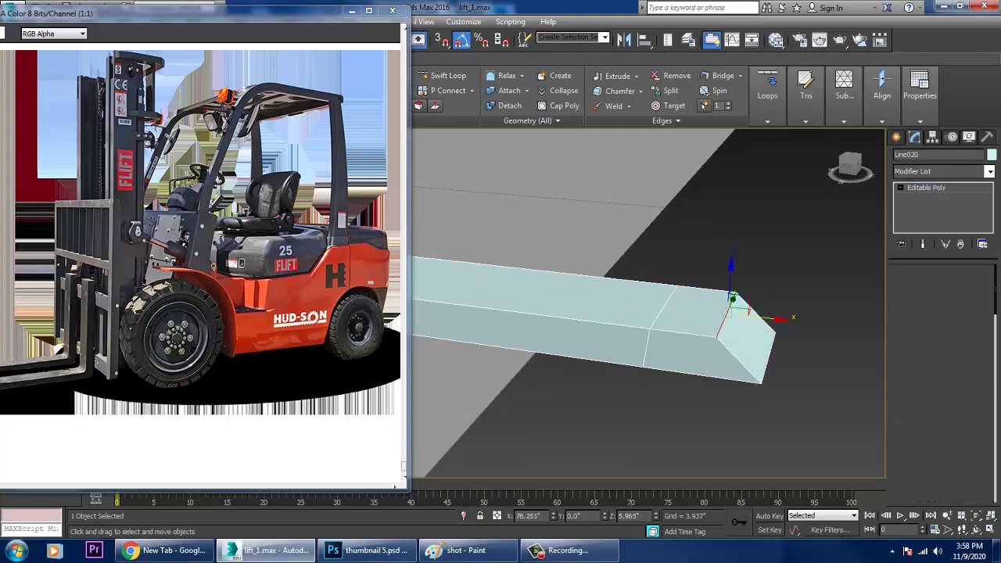
# Step: Shift the fork sideways off the carriage's centre and copy it to the opposite side at Y -10.238"
pyautogui.scroll(-6, 634, 288)
pyautogui.keyDown('alt'); pyautogui.moveTo(664, 301); pyautogui.dragTo(677, 284, button='middle'); pyautogui.keyUp('alt')
pyautogui.scroll(3, 626, 309)
pyautogui.scroll(5, 677, 283)
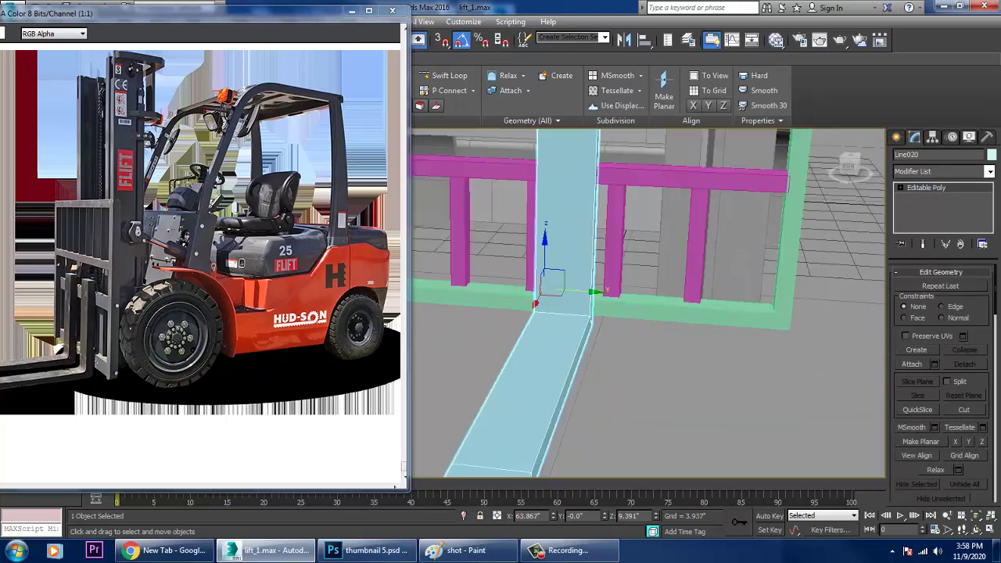
pyautogui.scroll(-5, 624, 233)
pyautogui.keyDown('alt'); pyautogui.moveTo(626, 235); pyautogui.dragTo(669, 239, button='middle'); pyautogui.keyUp('alt')
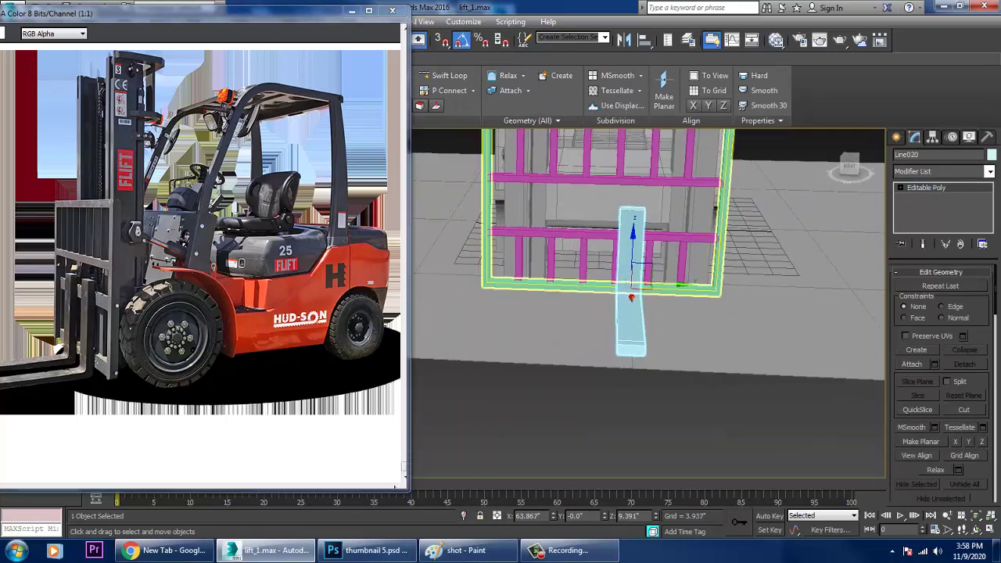
pyautogui.moveTo(671, 285)
pyautogui.mouseDown()
pyautogui.moveTo(688, 285)
pyautogui.moveTo(557, 283)
pyautogui.mouseUp()
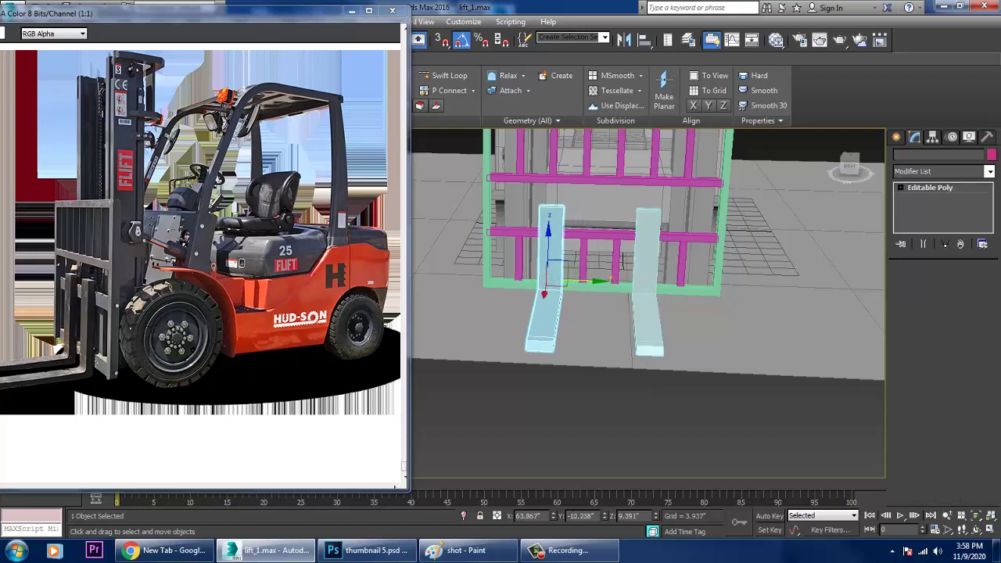
pyautogui.click(502, 327)
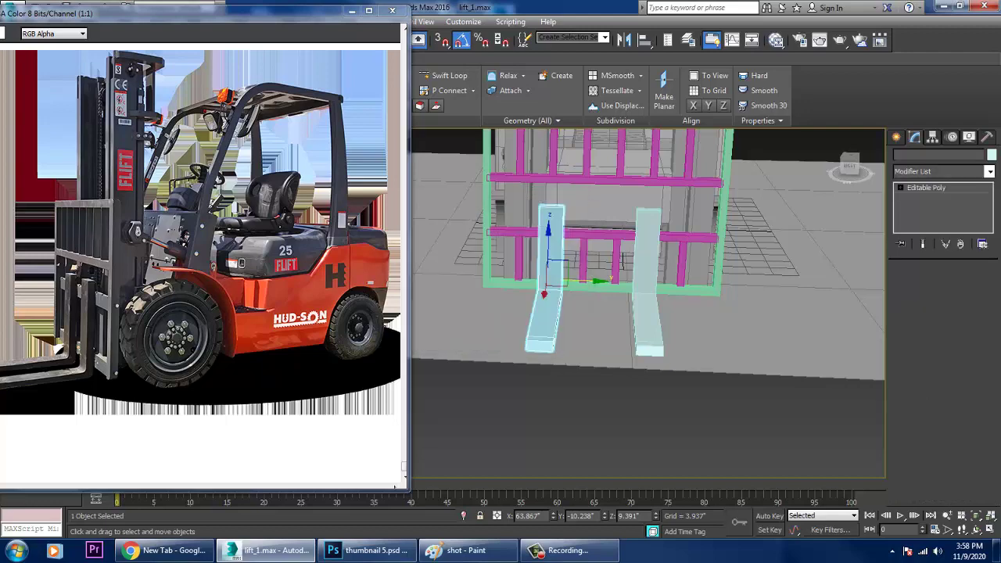
# Step: Select every object in the scene, including the ground plane, and assign them all the same grey object colour
pyautogui.click(587, 328)
pyautogui.scroll(-7, 646, 303)
pyautogui.keyDown('alt'); pyautogui.moveTo(688, 313); pyautogui.dragTo(622, 309, button='middle'); pyautogui.keyUp('alt')
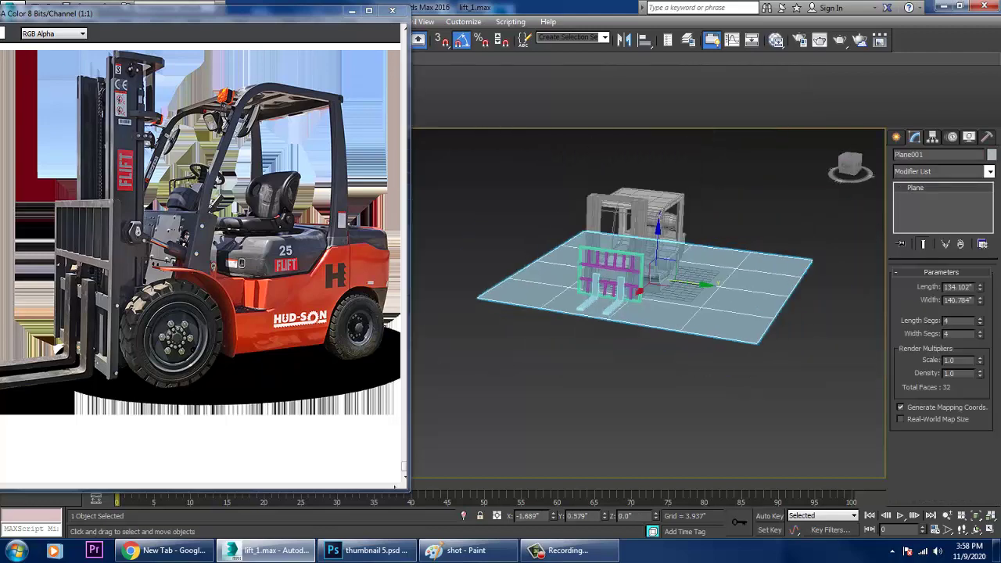
pyautogui.moveTo(537, 164); pyautogui.dragTo(818, 378)
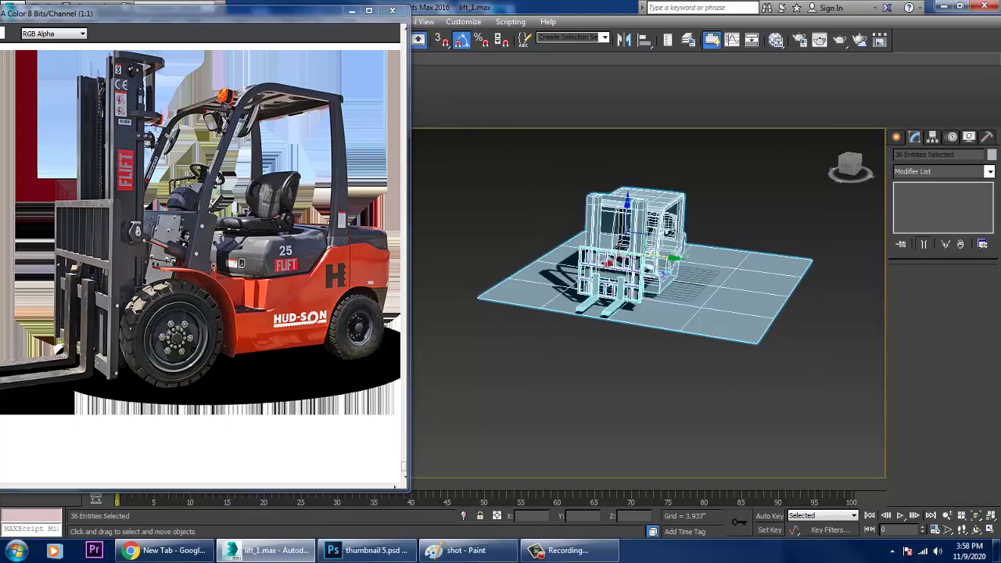
pyautogui.click(991, 154)
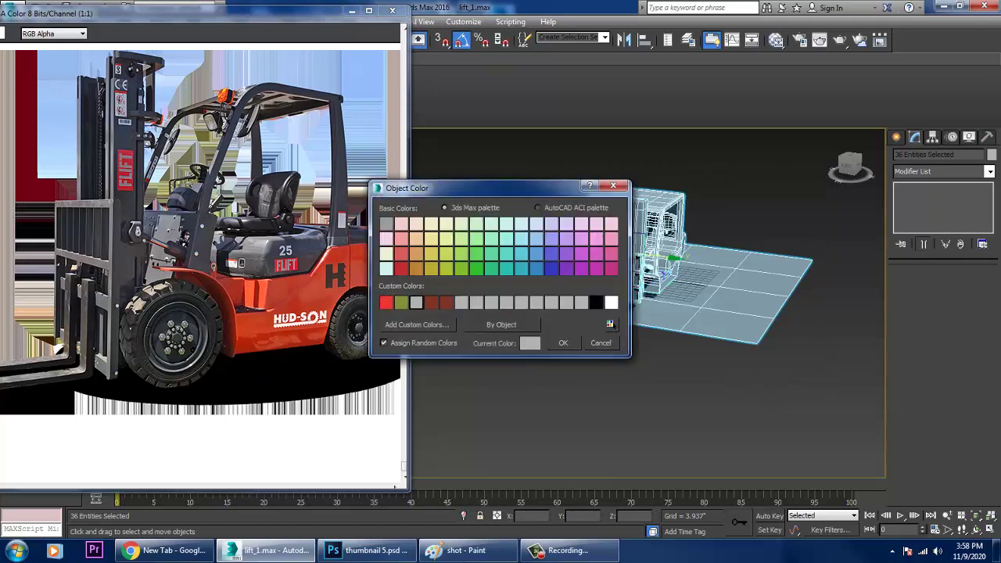
pyautogui.click(563, 343)
pyautogui.click(564, 395)
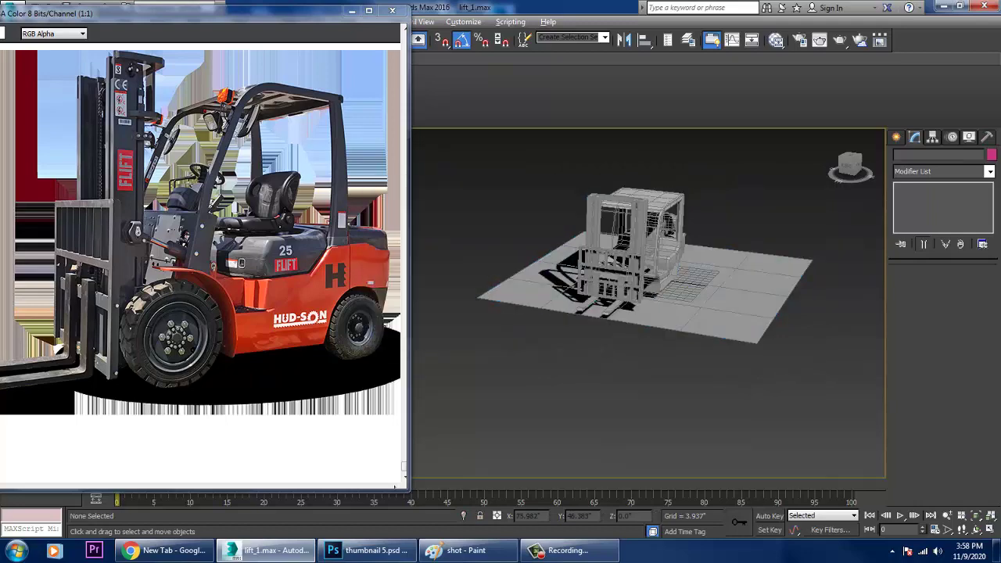
# Step: Copy the bracket at the top of the mast straight down to Z 43.1"
pyautogui.keyDown('alt'); pyautogui.moveTo(673, 328); pyautogui.dragTo(708, 309, button='middle'); pyautogui.keyUp('alt')
pyautogui.scroll(5, 625, 305)
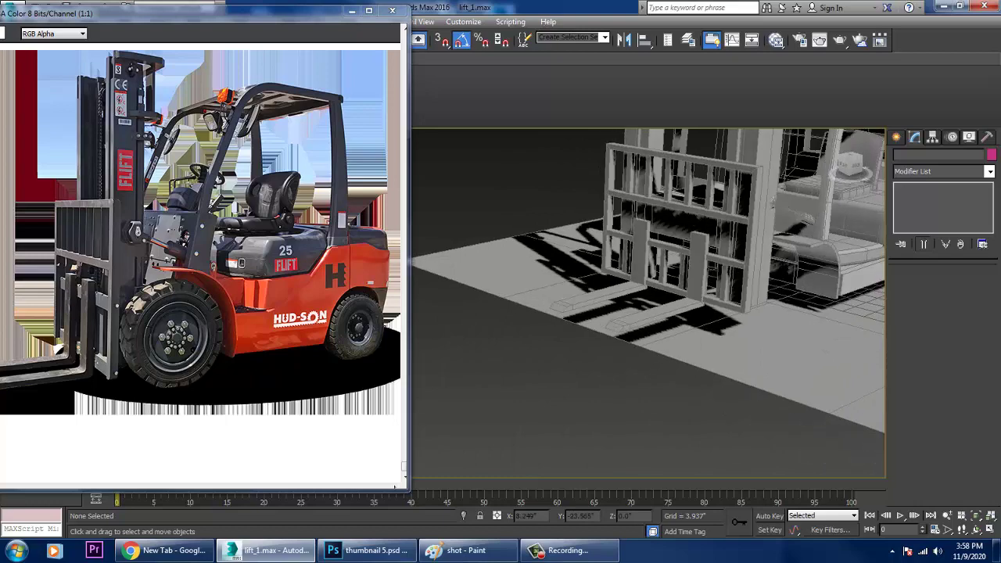
pyautogui.moveTo(688, 227); pyautogui.dragTo(663, 321, button='middle')
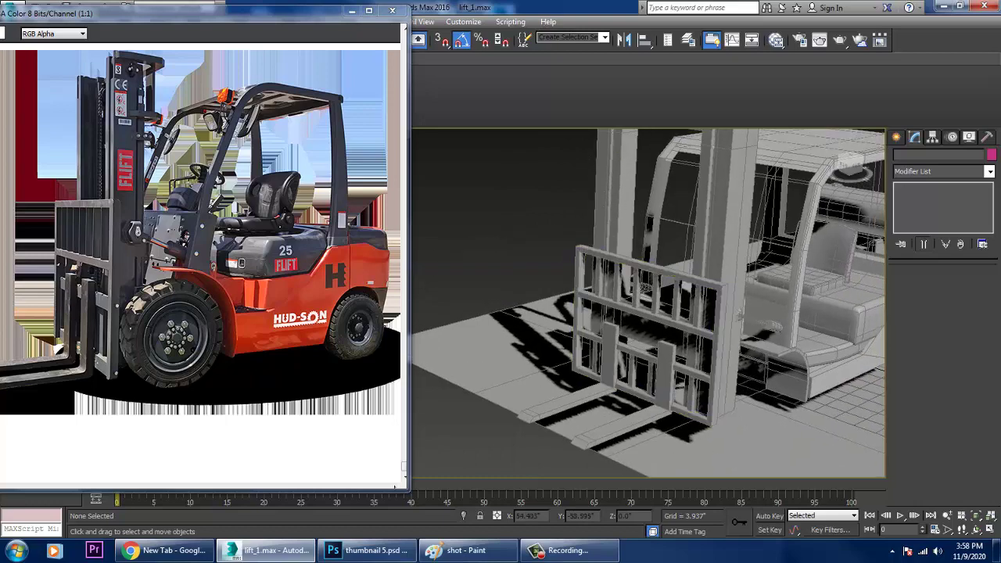
pyautogui.click(205, 235)
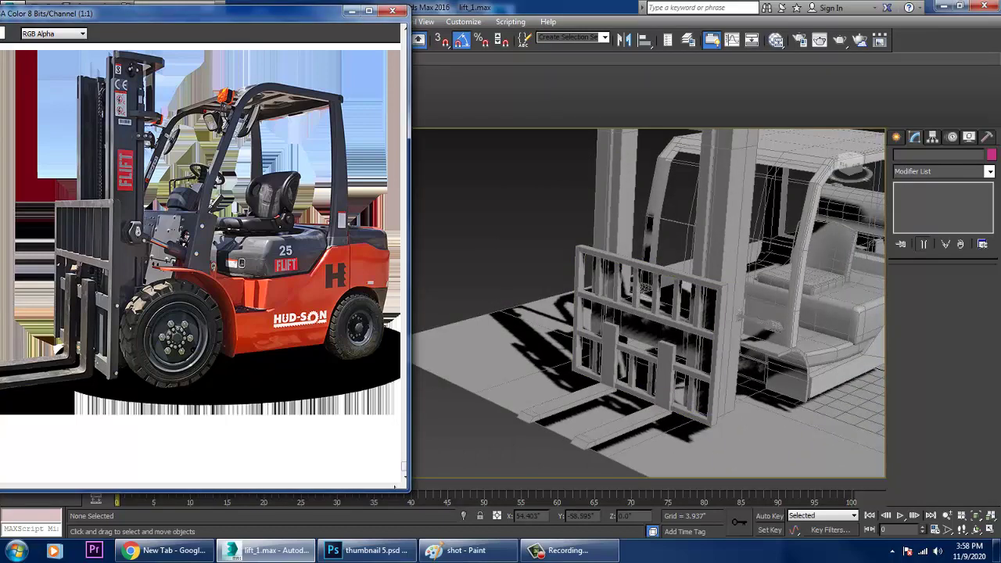
pyautogui.moveTo(742, 269); pyautogui.dragTo(720, 434, button='middle')
pyautogui.keyDown('alt'); pyautogui.moveTo(720, 433); pyautogui.dragTo(637, 402, button='middle'); pyautogui.keyUp('alt')
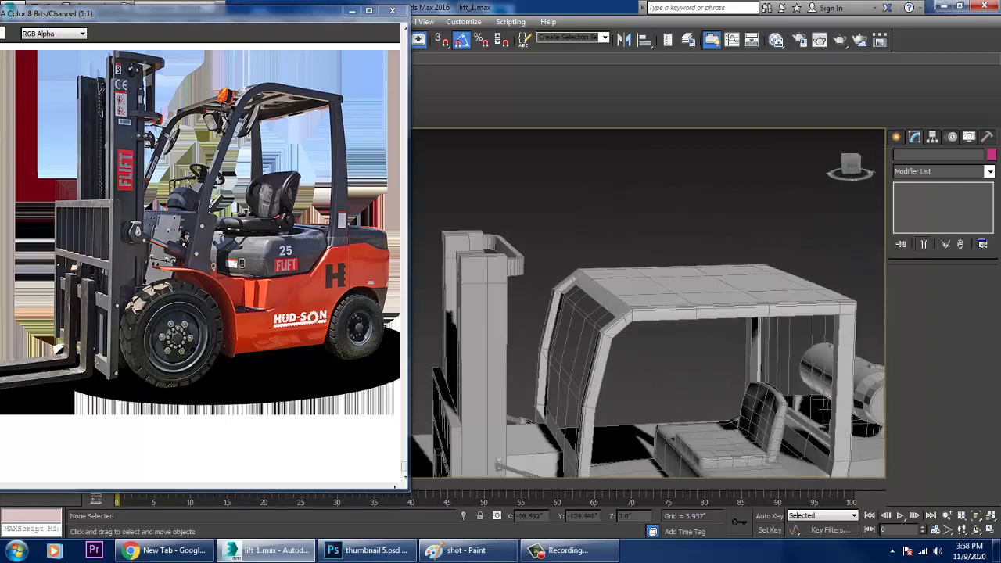
pyautogui.click(483, 328)
pyautogui.click(513, 265)
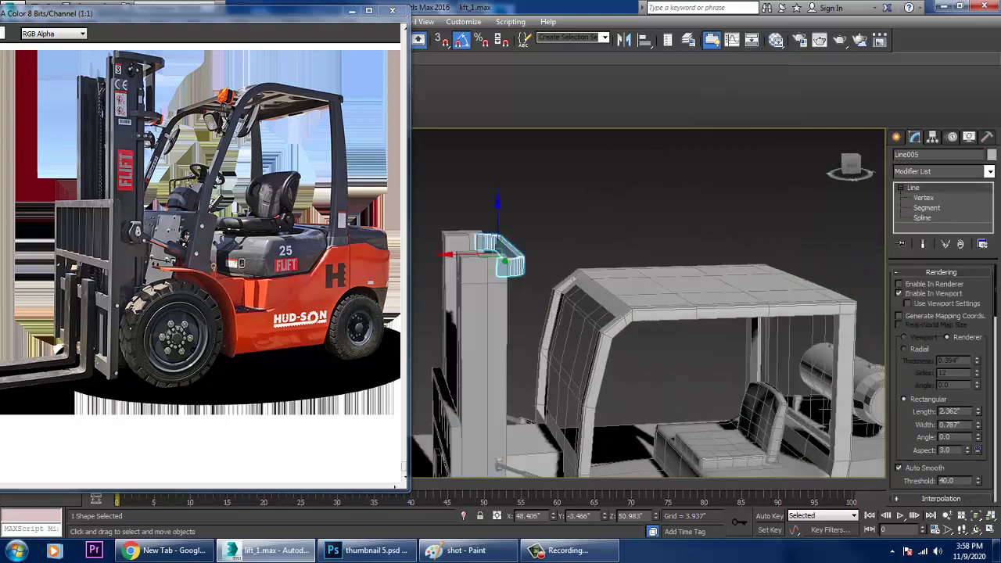
pyautogui.keyDown('shift'); pyautogui.moveTo(498, 222); pyautogui.dragTo(498, 273); pyautogui.keyUp('shift')
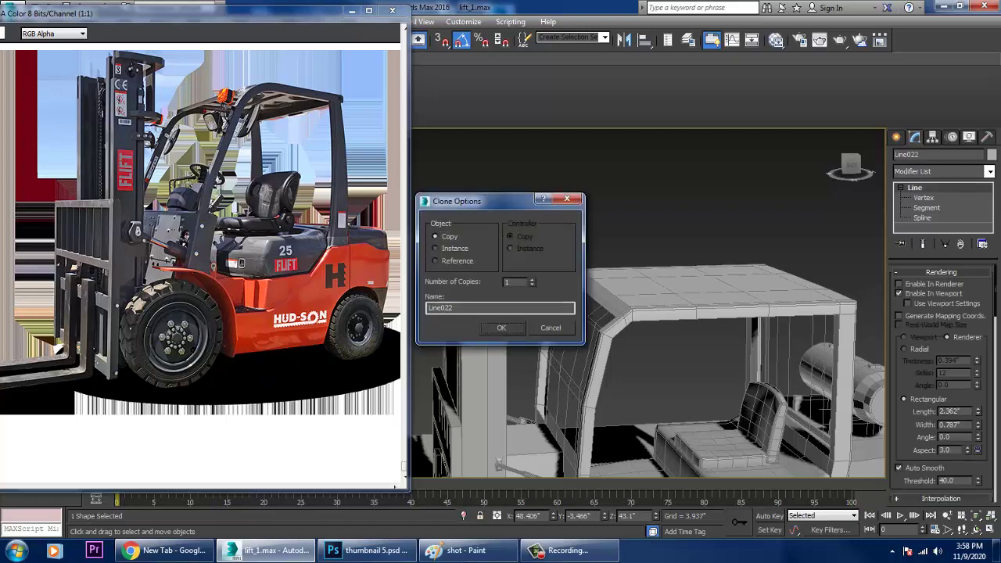
pyautogui.press('Return')
# Step: In the Front view, draw an open inverted-U line about 42" tall along the mast, from its base up, across and back down
pyautogui.scroll(1, 134, 200)
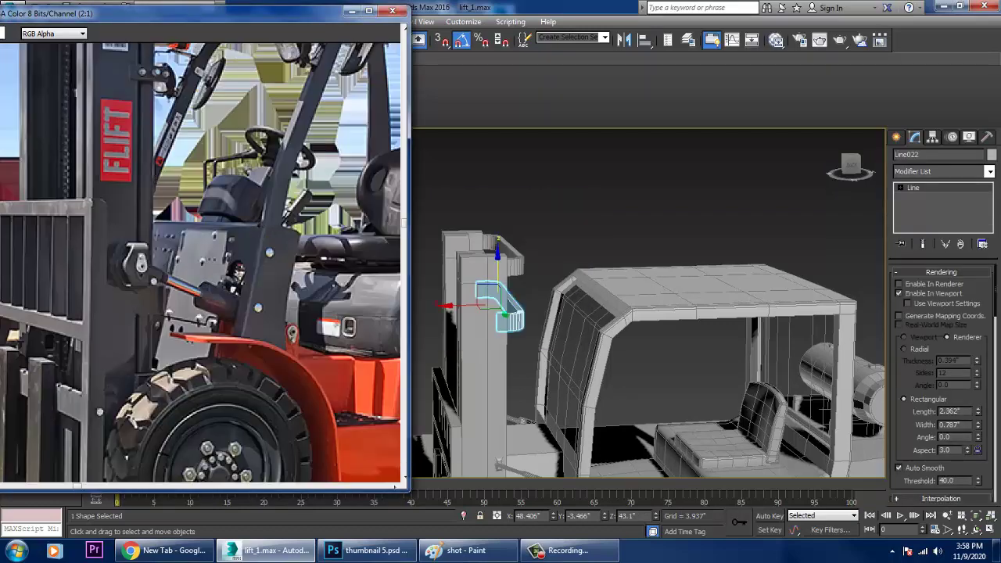
pyautogui.moveTo(237, 272); pyautogui.dragTo(251, 402, button='middle')
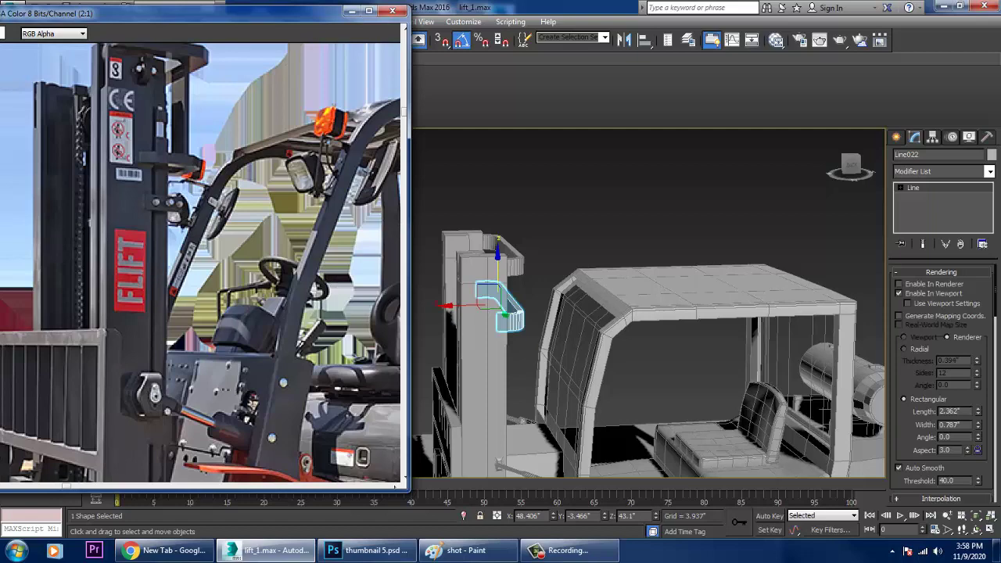
pyautogui.keyDown('alt'); pyautogui.moveTo(596, 382); pyautogui.dragTo(601, 381, button='middle'); pyautogui.keyUp('alt')
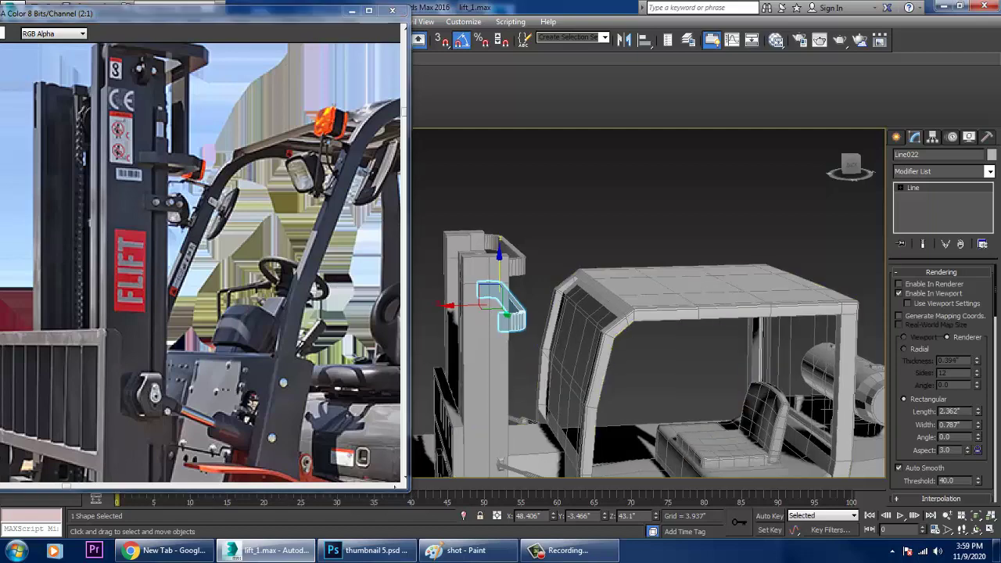
pyautogui.hotkey('alt', 'w')
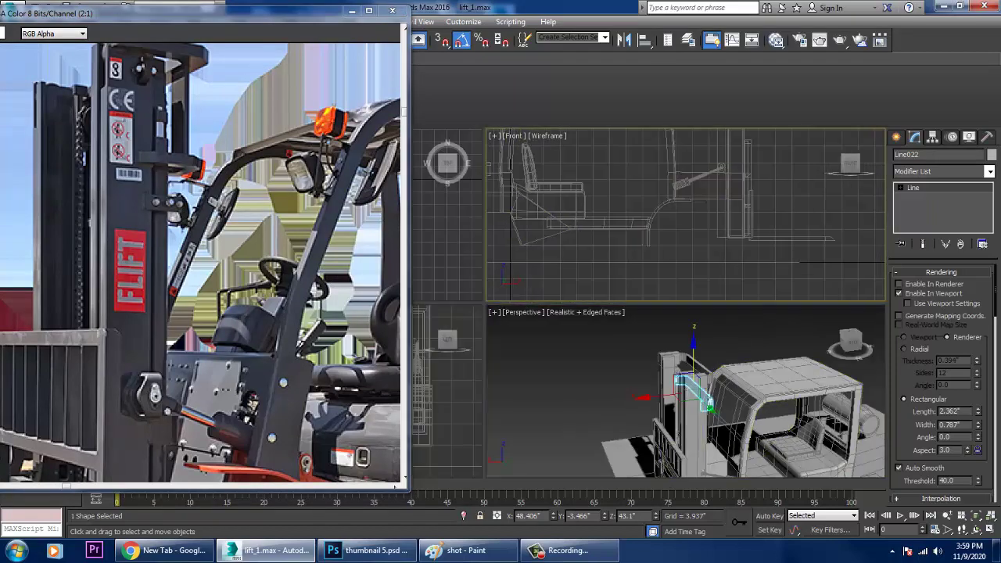
pyautogui.hotkey('alt', 'w')
pyautogui.press('z')
pyautogui.scroll(-8, 642, 256)
pyautogui.moveTo(658, 255); pyautogui.dragTo(652, 254, button='middle')
pyautogui.scroll(-4, 655, 255)
pyautogui.moveTo(688, 343); pyautogui.dragTo(639, 235, button='middle')
pyautogui.scroll(-2, 639, 236)
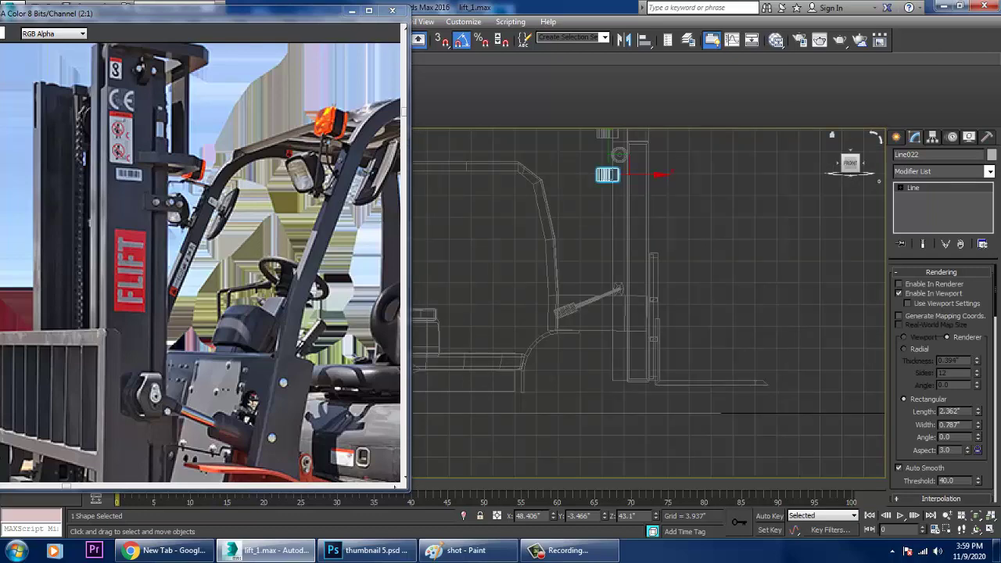
pyautogui.click(896, 137)
pyautogui.click(918, 227)
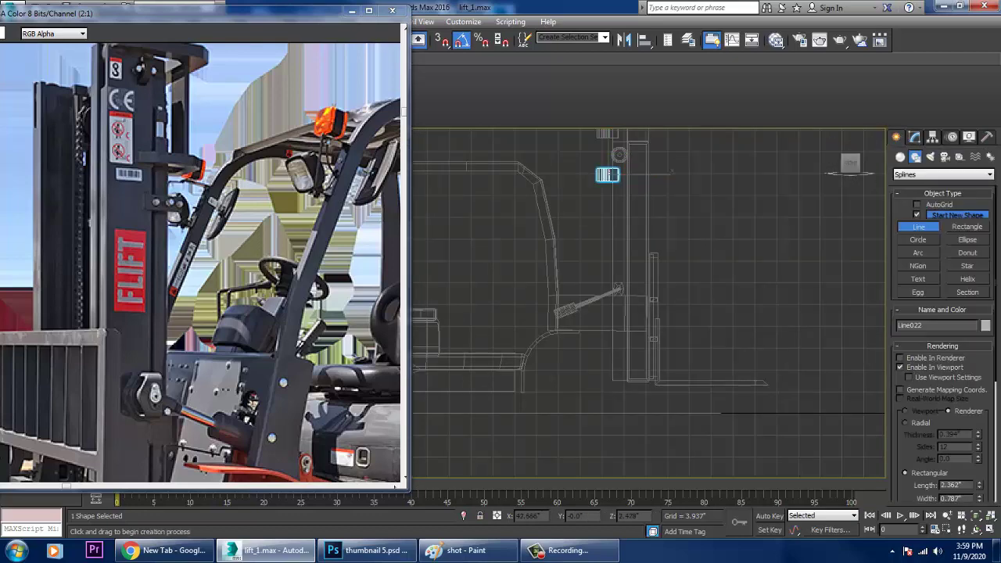
pyautogui.click(607, 174)
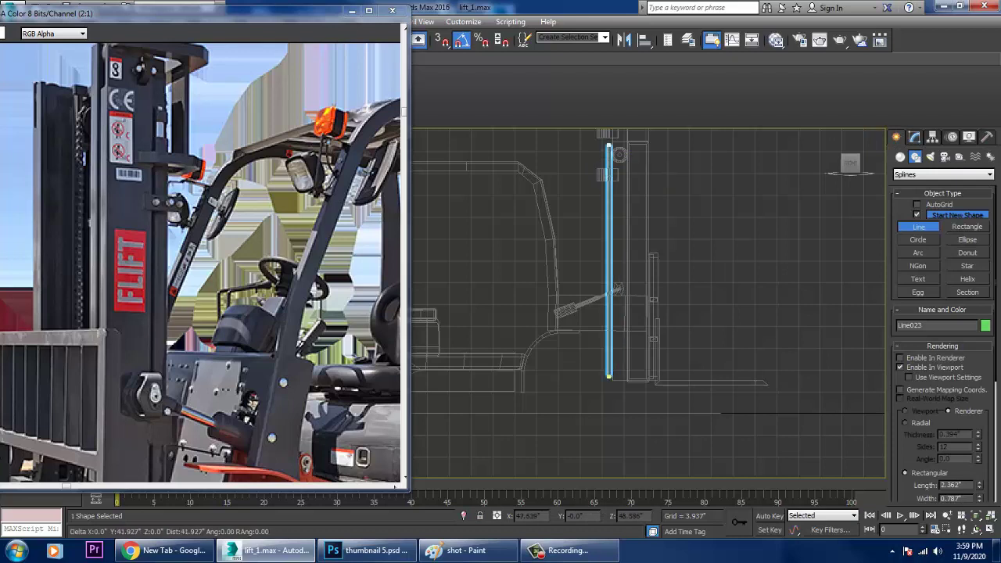
pyautogui.click(608, 146)
pyautogui.click(629, 145)
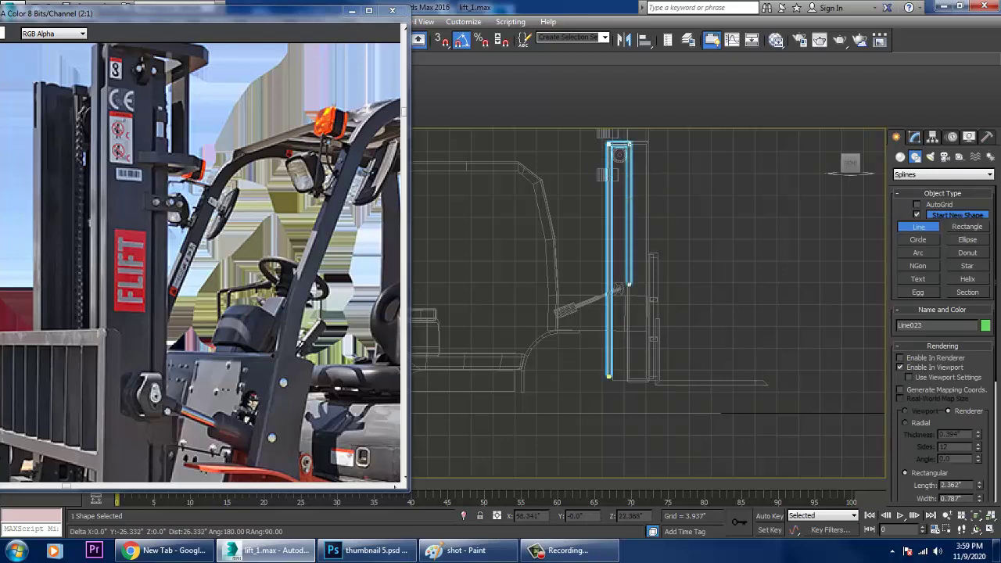
pyautogui.click(629, 378)
pyautogui.rightClick(628, 380)
pyautogui.rightClick(628, 380)
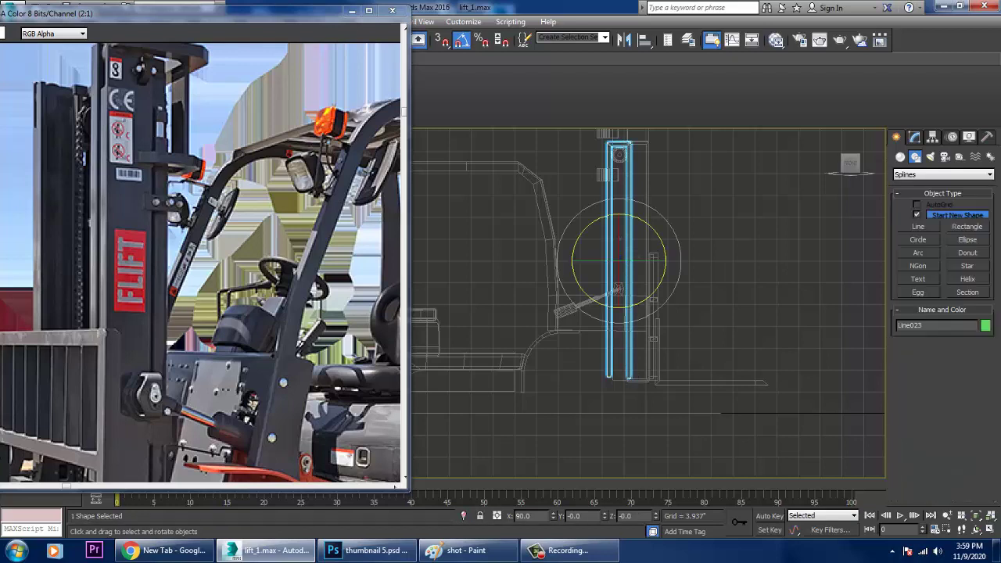
pyautogui.press('w')
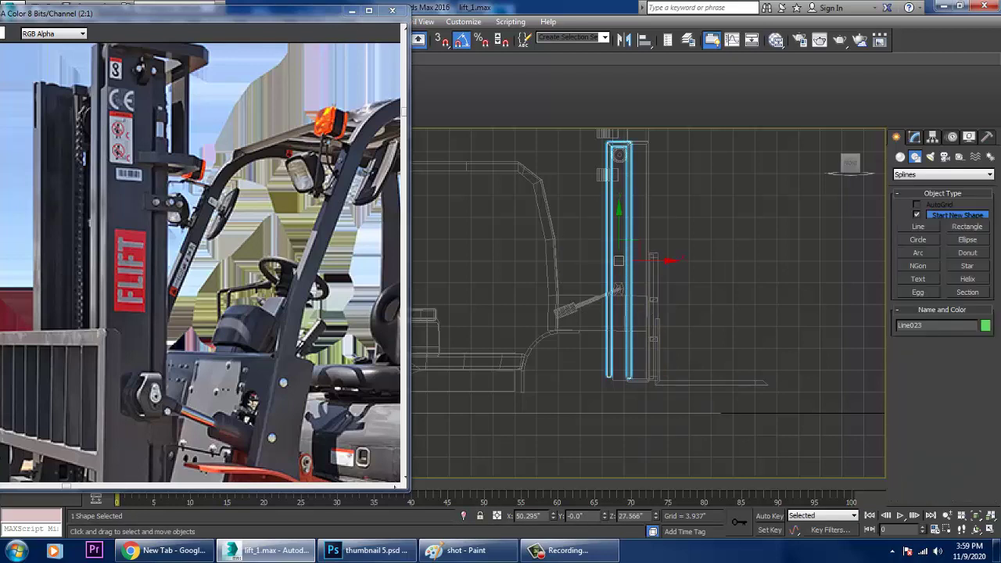
# Step: Turn off the inverted-U line's viewport thickness and fillet its two upper corners into a rounded arch around the roller
pyautogui.click(915, 137)
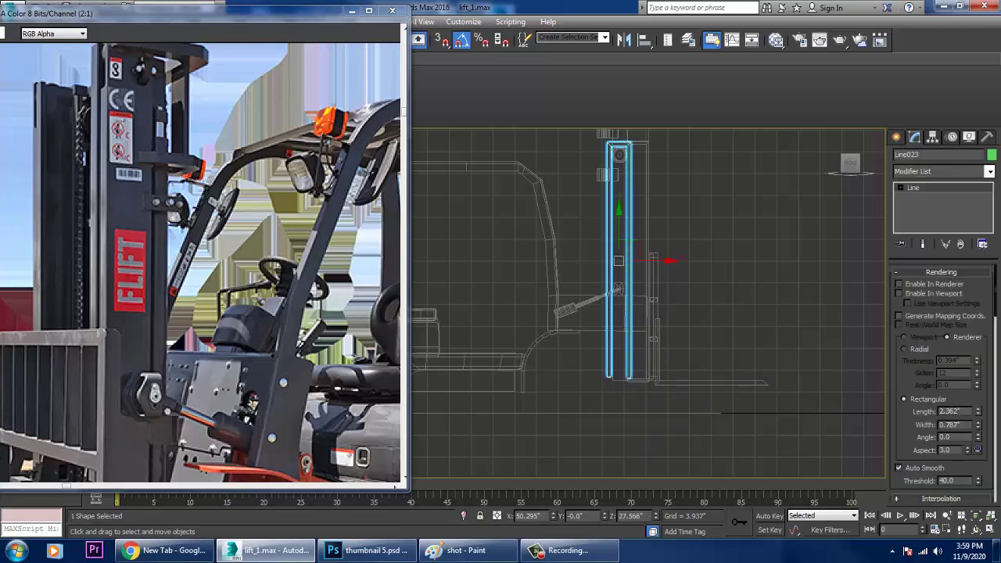
pyautogui.press('1')
pyautogui.press('q')
pyautogui.moveTo(635, 161); pyautogui.dragTo(639, 296, button='middle')
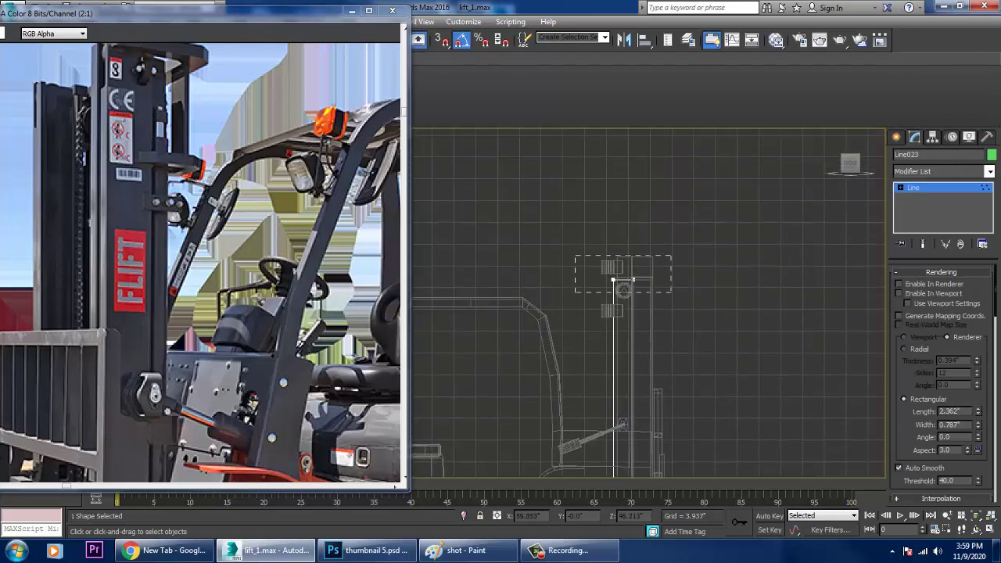
pyautogui.moveTo(575, 254); pyautogui.dragTo(671, 292)
pyautogui.press('w')
pyautogui.scroll(-7, 941, 383)
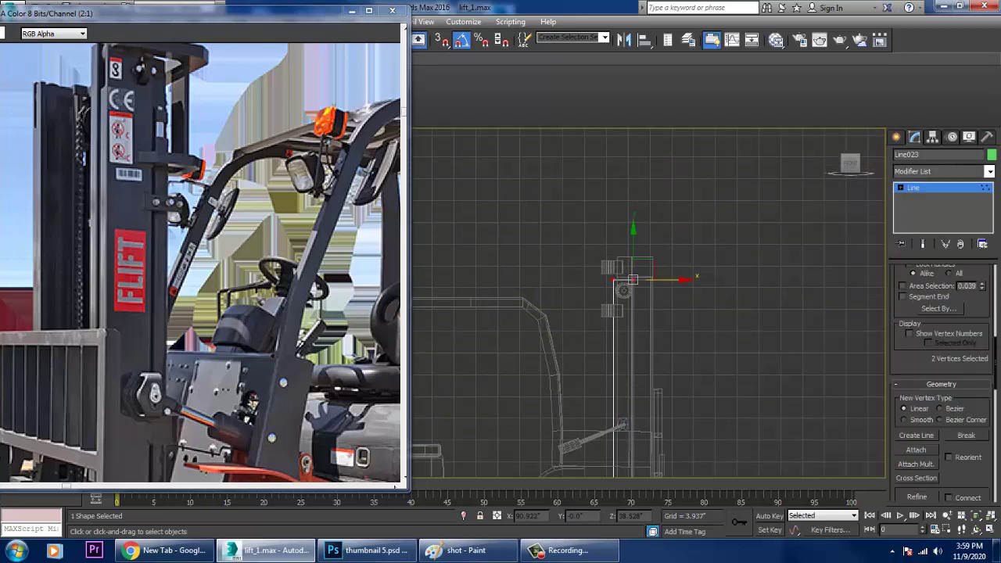
pyautogui.scroll(-5, 942, 383)
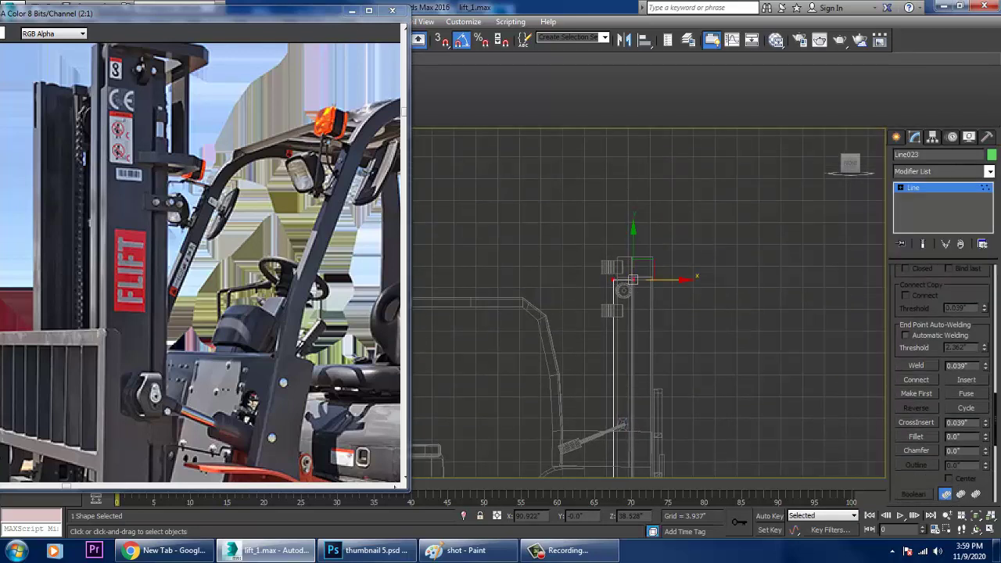
pyautogui.click(916, 437)
pyautogui.moveTo(632, 286); pyautogui.dragTo(643, 297, button='middle')
pyautogui.scroll(2, 643, 297)
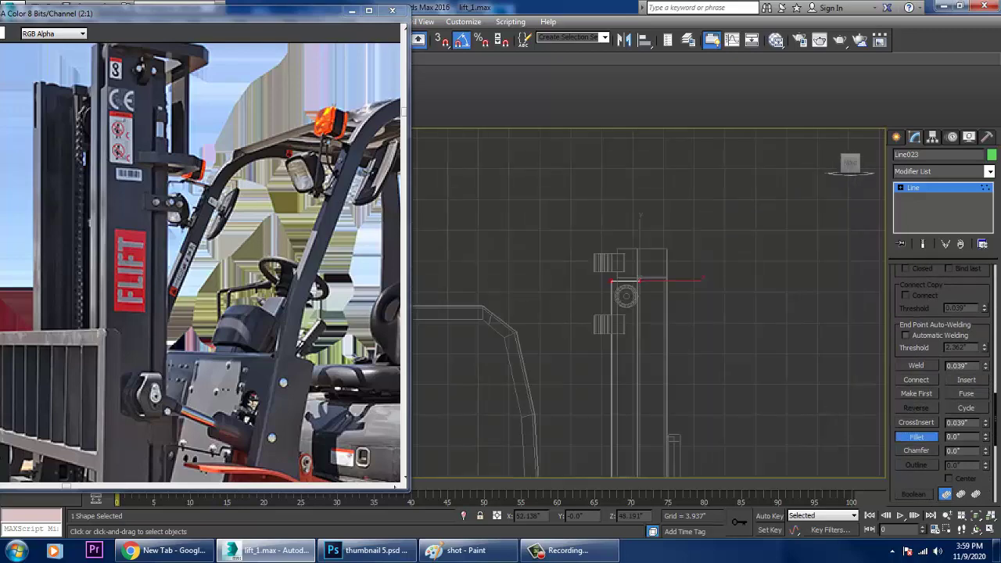
pyautogui.moveTo(613, 280); pyautogui.dragTo(612, 272)
pyautogui.rightClick(612, 272)
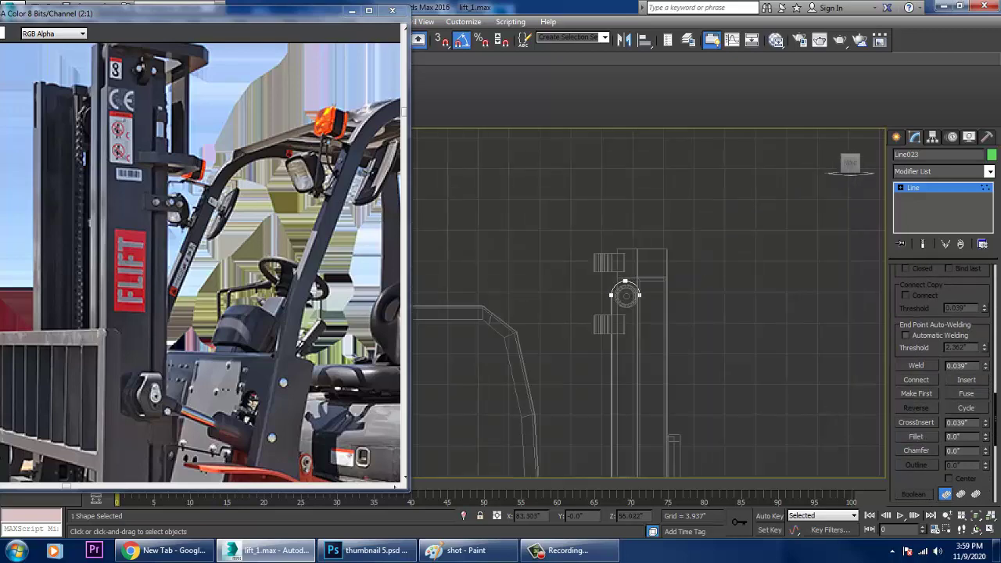
pyautogui.press('1')
# Step: In the Perspective view, create a thin flat box about 3.9" long and 1.3" wide on the ground beside the forklift
pyautogui.hotkey('alt', 'w')
pyautogui.rightClick(673, 383)
pyautogui.hotkey('alt', 'w')
pyautogui.keyDown('alt'); pyautogui.moveTo(484, 313); pyautogui.dragTo(678, 342, button='middle'); pyautogui.keyUp('alt')
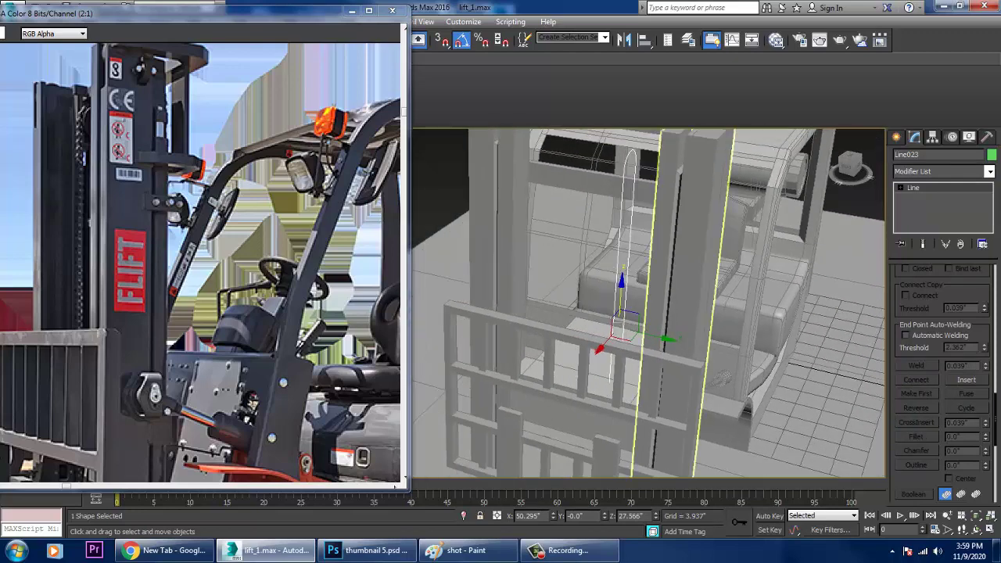
pyautogui.click(896, 137)
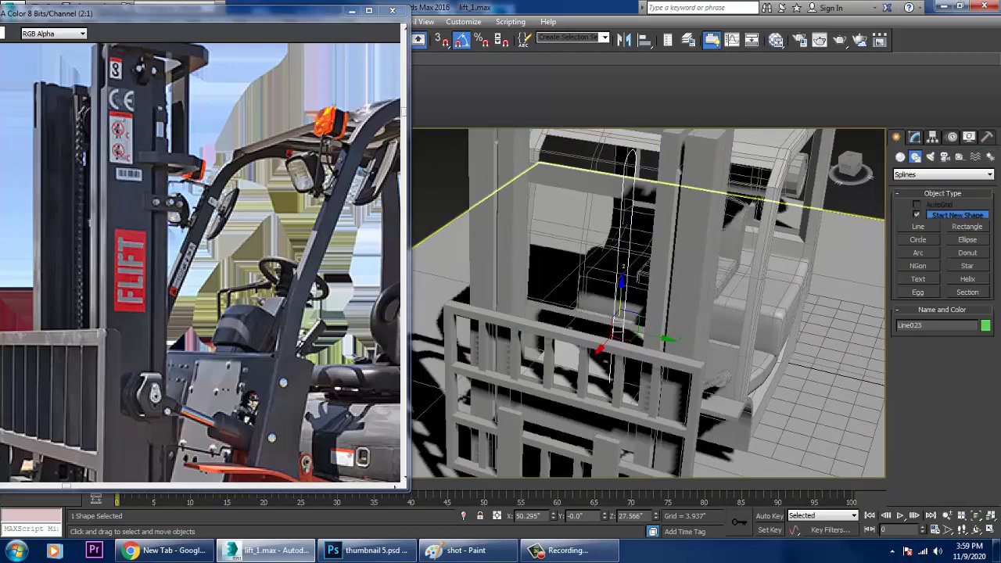
pyautogui.click(900, 157)
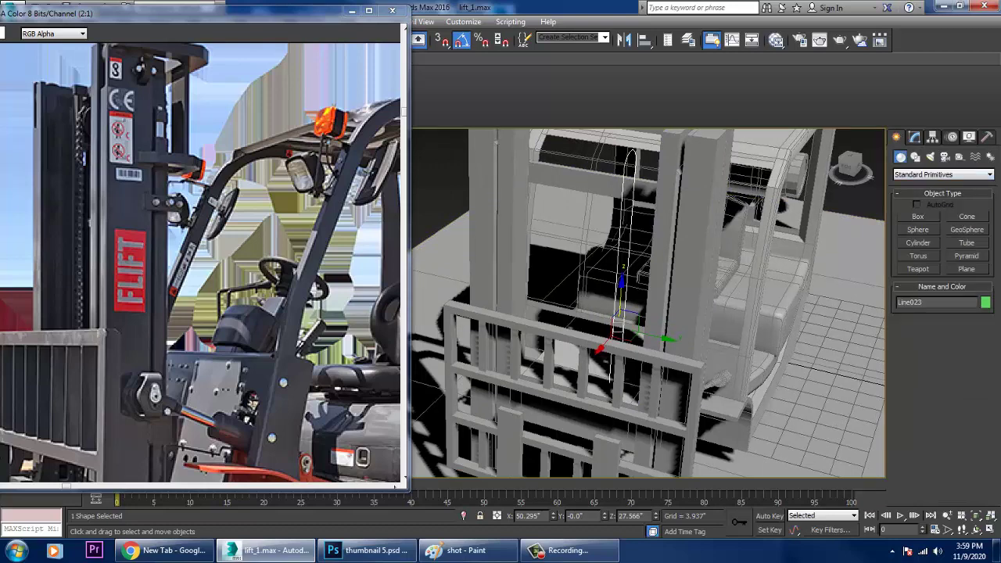
pyautogui.click(918, 217)
pyautogui.moveTo(770, 461); pyautogui.dragTo(622, 290, button='middle')
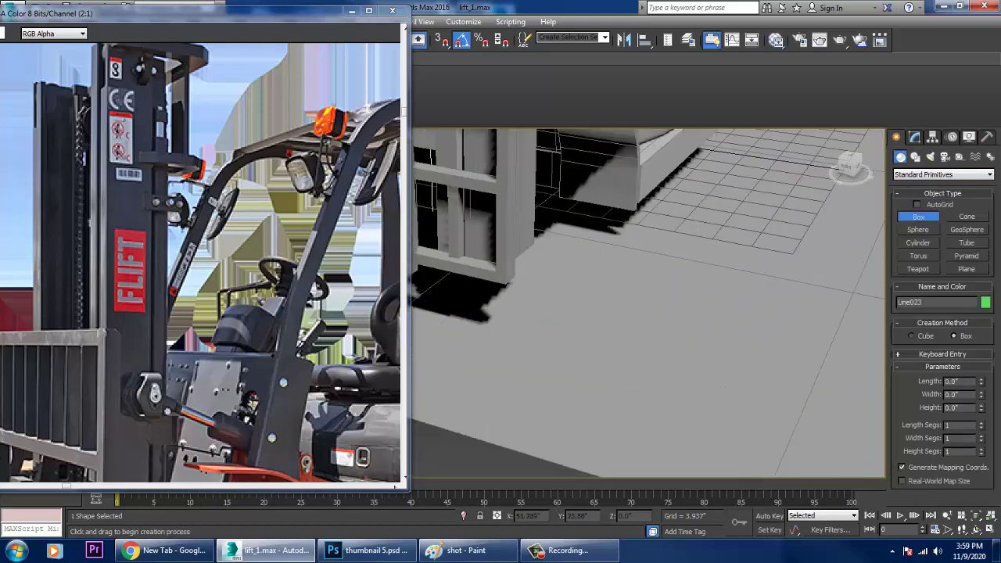
pyautogui.moveTo(645, 385); pyautogui.dragTo(694, 408)
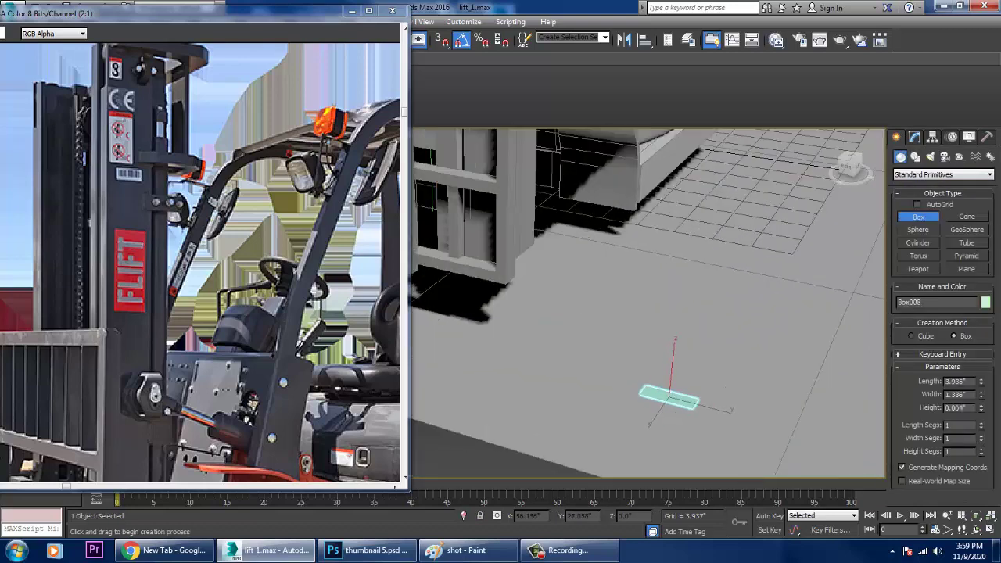
pyautogui.press('w')
pyautogui.press('z')
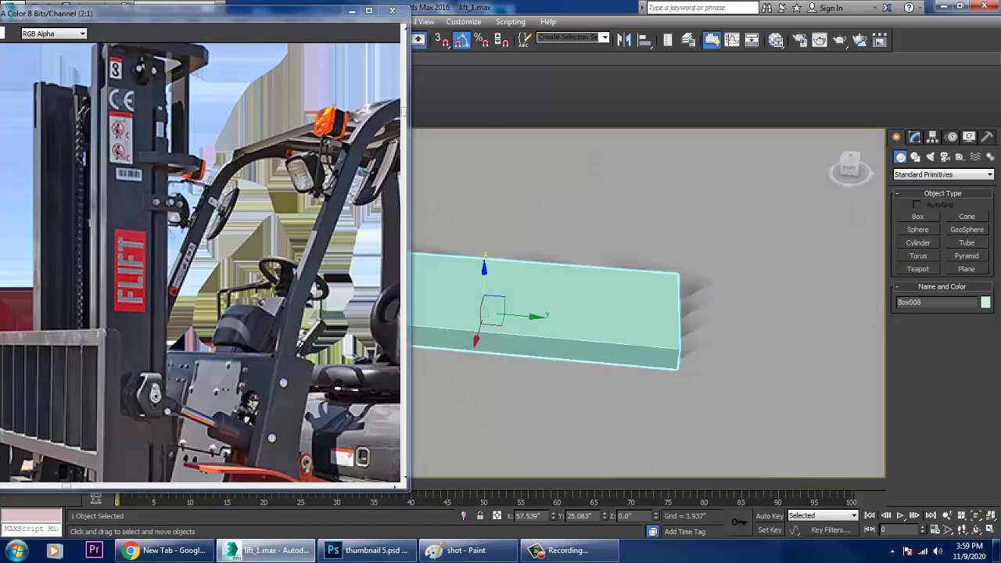
# Step: Convert the thin box to an editable poly and add four edge loops across its width with Swift Loop, two near each end
pyautogui.rightClick(655, 301)
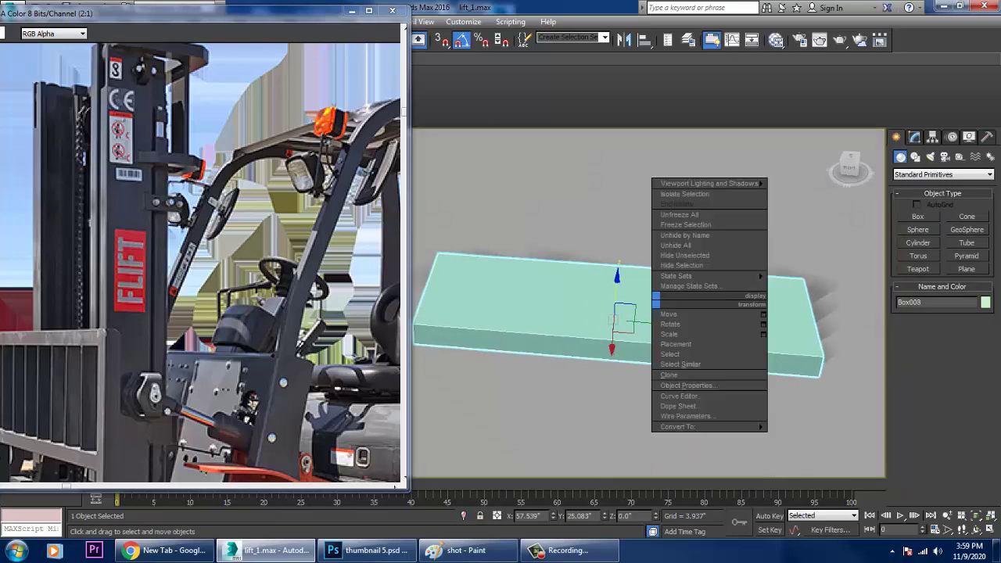
pyautogui.moveTo(709, 427)
pyautogui.click(810, 436)
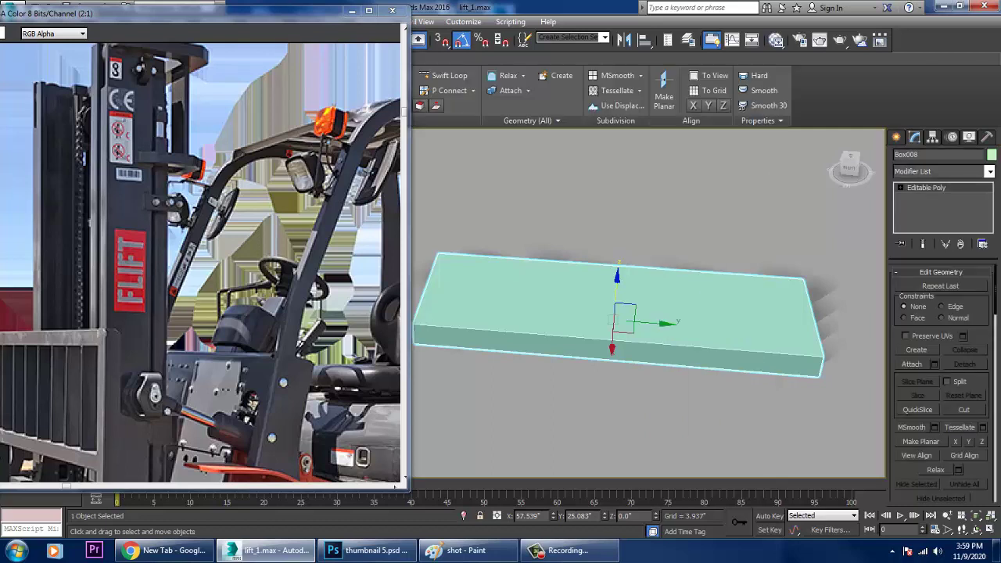
pyautogui.click(444, 76)
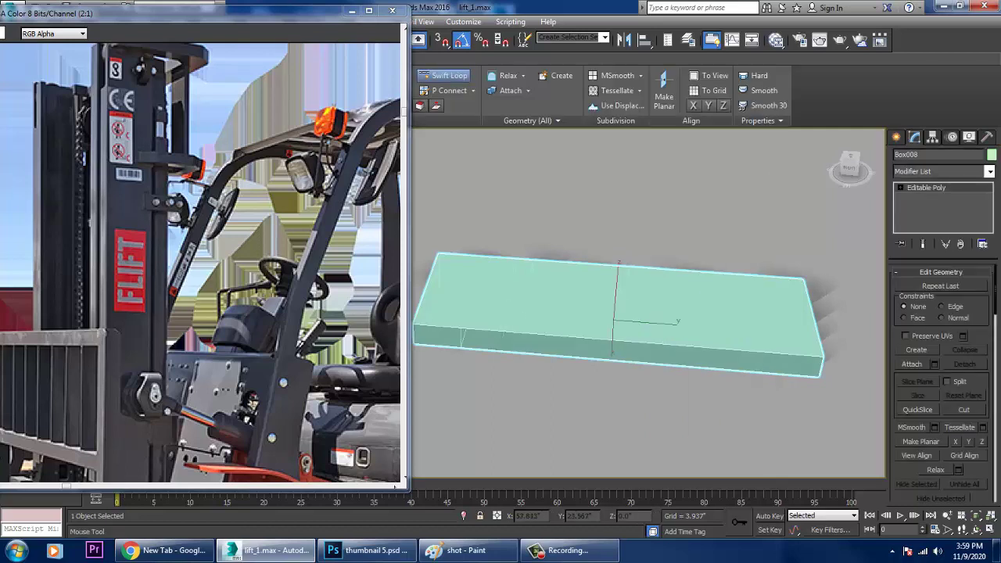
pyautogui.click(470, 338)
pyautogui.rightClick(757, 361)
# Step: Scale the vertices of the outermost added loop near each end to about 135% across the width, flaring both ends
pyautogui.keyDown('alt'); pyautogui.moveTo(757, 361); pyautogui.dragTo(750, 413, button='middle'); pyautogui.keyUp('alt')
pyautogui.press('1')
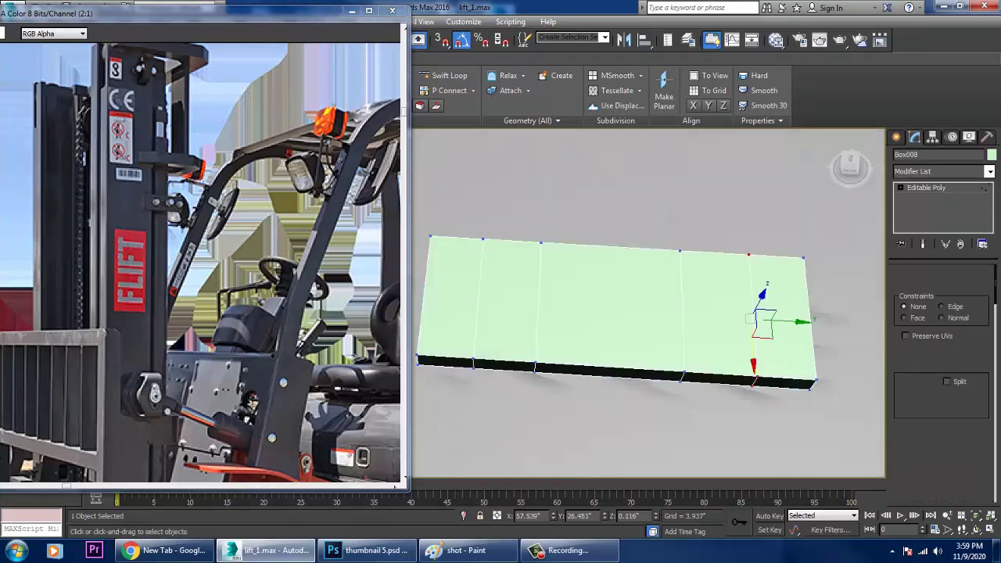
pyautogui.moveTo(704, 352); pyautogui.dragTo(833, 349, button='middle')
pyautogui.moveTo(584, 201)
pyautogui.mouseDown()
pyautogui.moveTo(630, 377)
pyautogui.moveTo(608, 365)
pyautogui.mouseUp()
pyautogui.press('r')
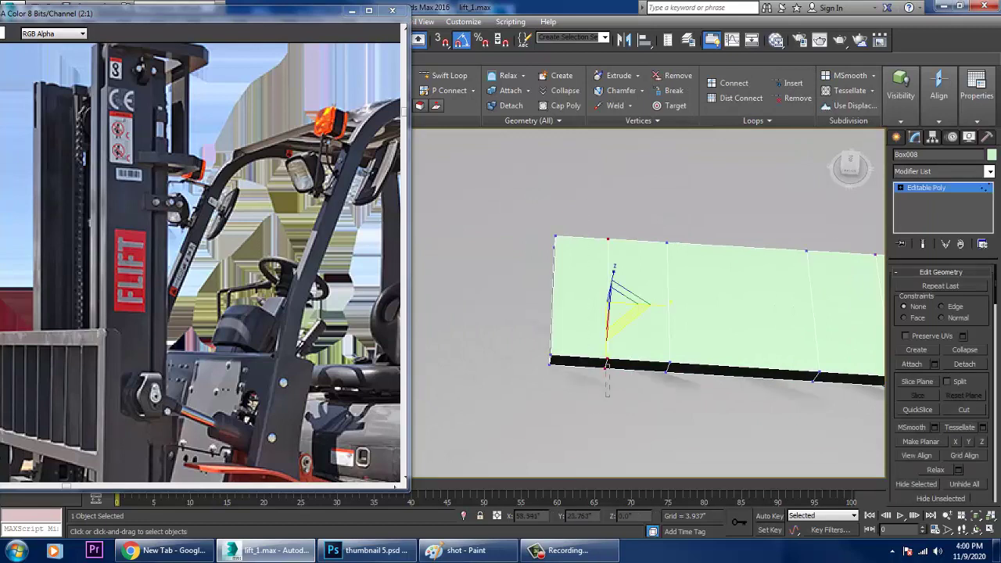
pyautogui.moveTo(609, 419); pyautogui.dragTo(609, 418)
pyautogui.moveTo(617, 376); pyautogui.dragTo(617, 376)
pyautogui.keyDown('alt'); pyautogui.moveTo(557, 319); pyautogui.dragTo(596, 318, button='middle'); pyautogui.keyUp('alt')
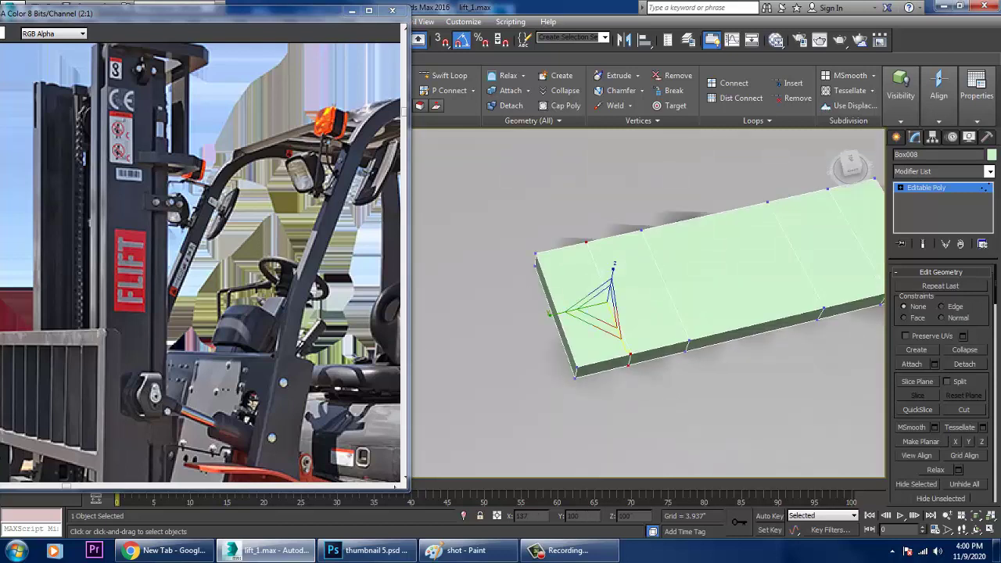
pyautogui.moveTo(623, 336)
pyautogui.mouseDown()
pyautogui.moveTo(632, 362)
pyautogui.moveTo(627, 350)
pyautogui.mouseUp()
pyautogui.scroll(4, 627, 350)
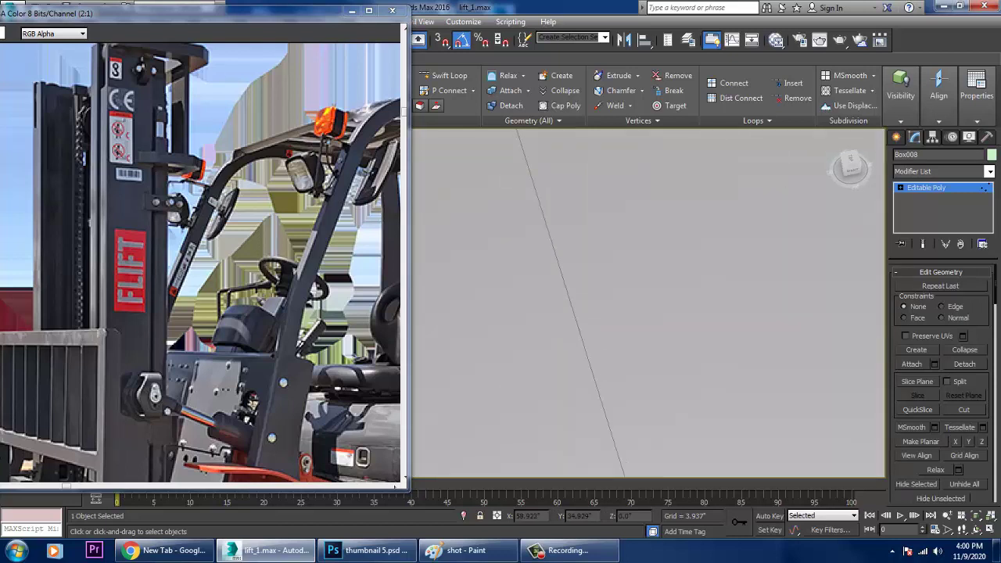
pyautogui.scroll(-5, 627, 350)
pyautogui.moveTo(714, 280); pyautogui.dragTo(603, 272, button='middle')
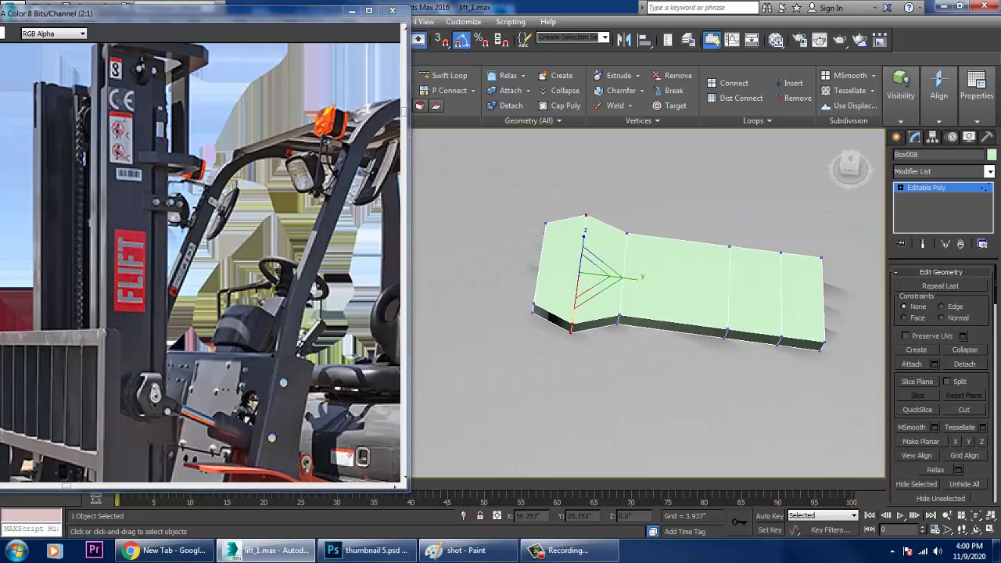
pyautogui.moveTo(792, 371); pyautogui.dragTo(782, 358)
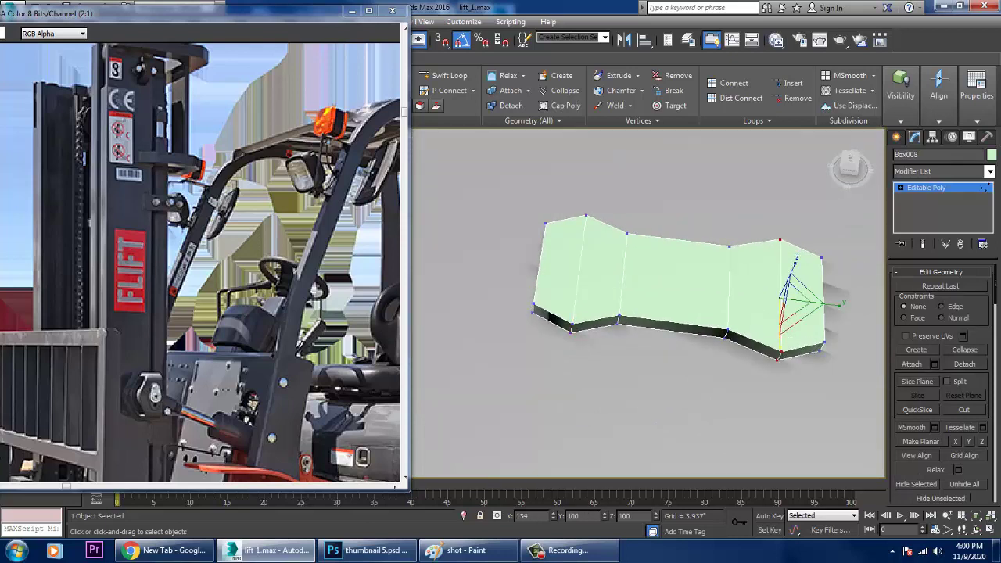
# Step: Move the vertices of the two inner loops slightly toward the plate's centre to shorten its narrow waist
pyautogui.moveTo(662, 355); pyautogui.dragTo(640, 377)
pyautogui.press('w')
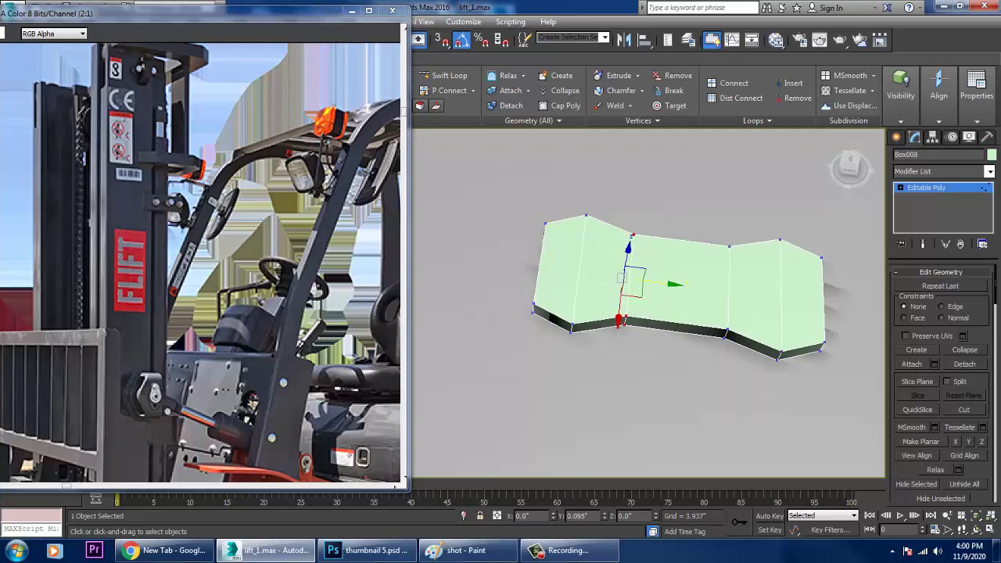
pyautogui.moveTo(659, 283); pyautogui.dragTo(675, 284)
pyautogui.moveTo(727, 343); pyautogui.dragTo(743, 361)
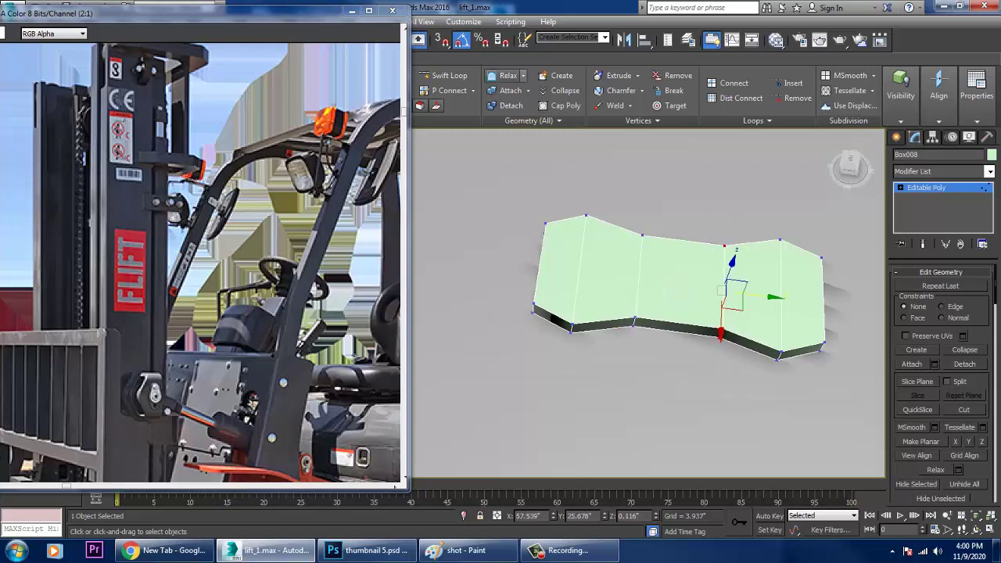
# Step: Add a lengthwise edge loop along the middle of the plate with Swift Loop
pyautogui.click(443, 75)
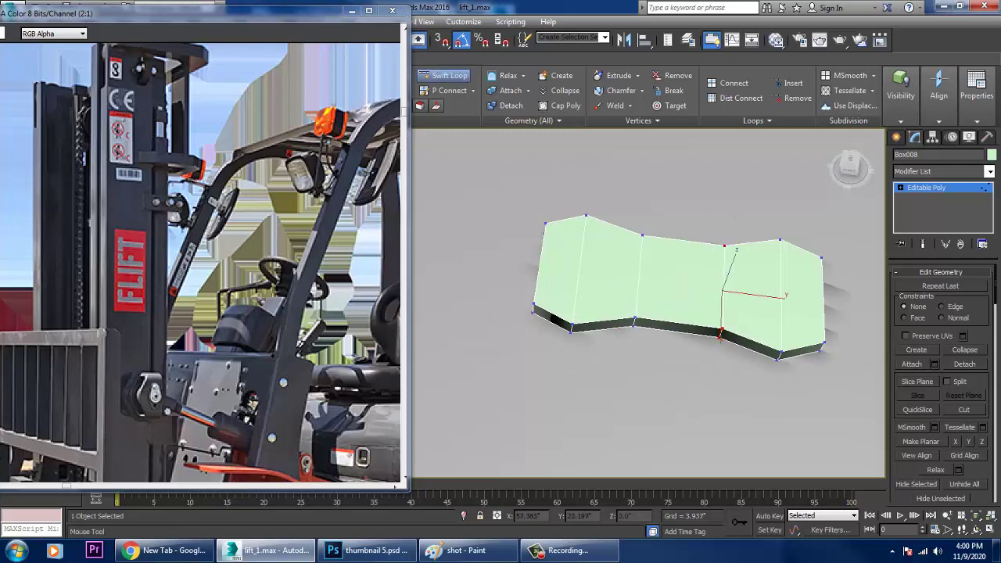
pyautogui.click(640, 276)
pyautogui.keyDown('alt'); pyautogui.moveTo(639, 277); pyautogui.dragTo(656, 298, button='middle'); pyautogui.keyUp('alt')
pyautogui.press('w')
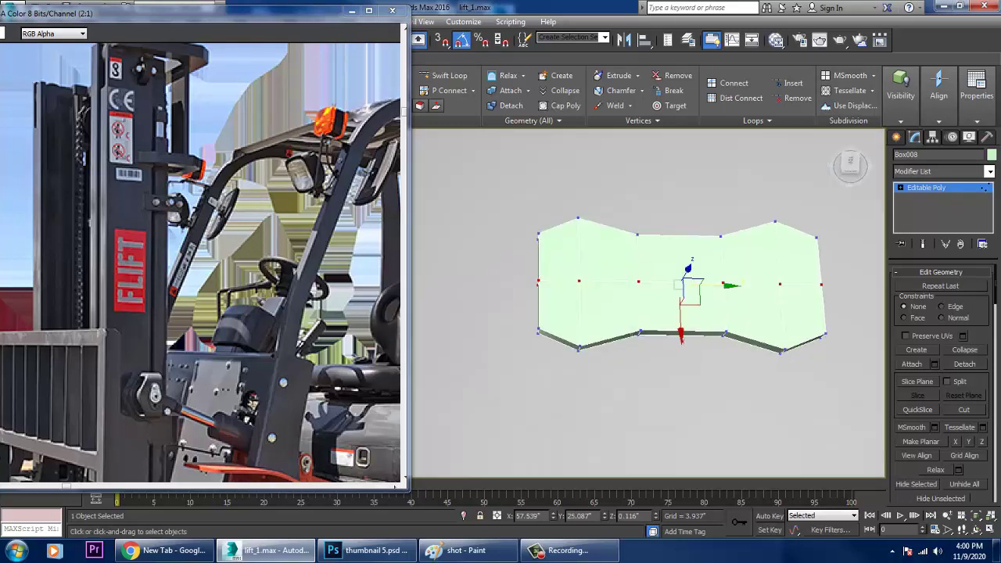
# Step: Pull the middle vertices at both ends of the plate outward to round the ends, and finish vertex editing
pyautogui.press('1')
pyautogui.press('1')
pyautogui.moveTo(524, 270)
pyautogui.mouseDown()
pyautogui.moveTo(551, 295)
pyautogui.moveTo(524, 283)
pyautogui.mouseUp()
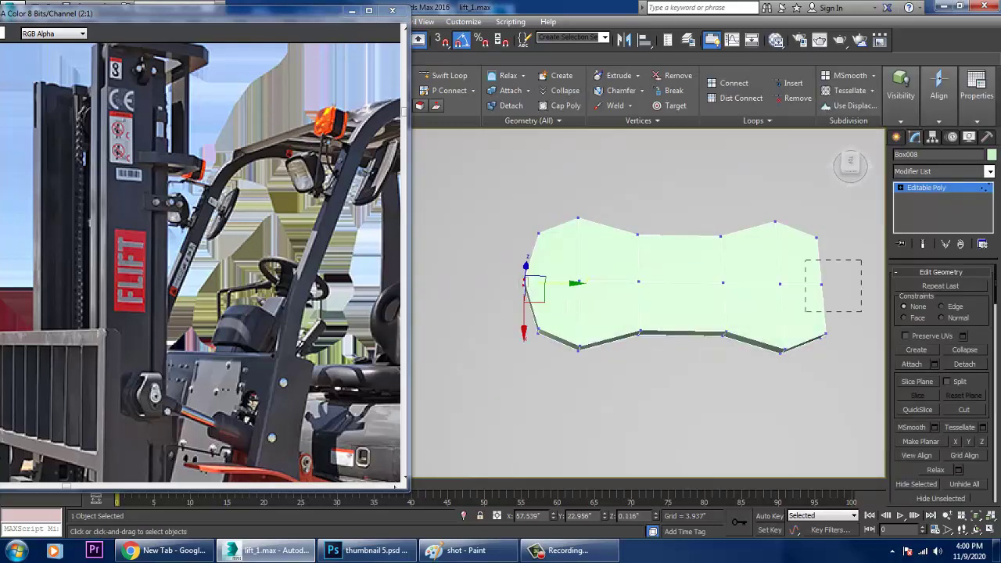
pyautogui.moveTo(861, 312); pyautogui.dragTo(862, 288)
pyautogui.scroll(-4, 784, 274)
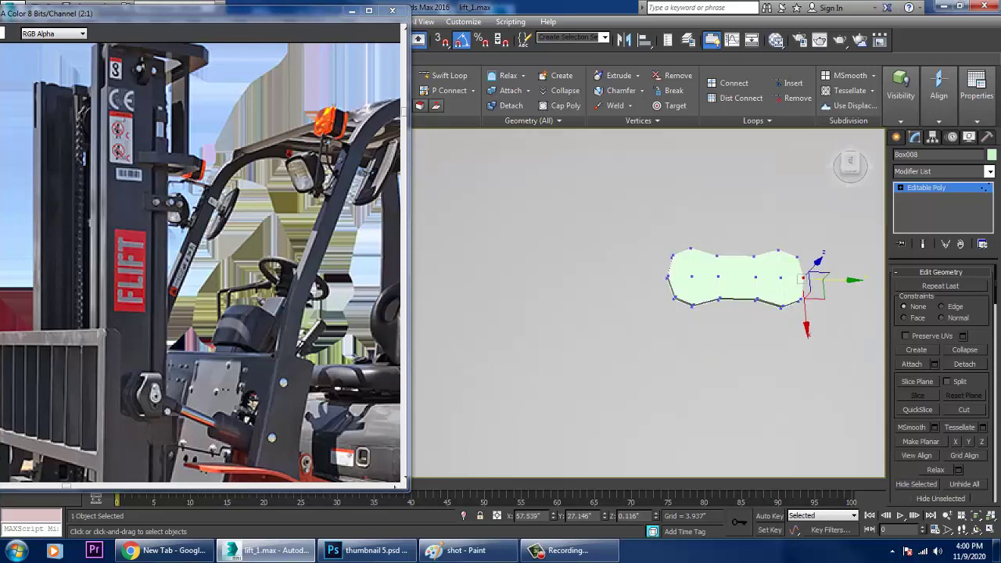
pyautogui.keyDown('alt'); pyautogui.moveTo(784, 273); pyautogui.dragTo(738, 300, button='middle'); pyautogui.keyUp('alt')
pyautogui.press('z')
pyautogui.scroll(-9, 721, 226)
pyautogui.press('1')
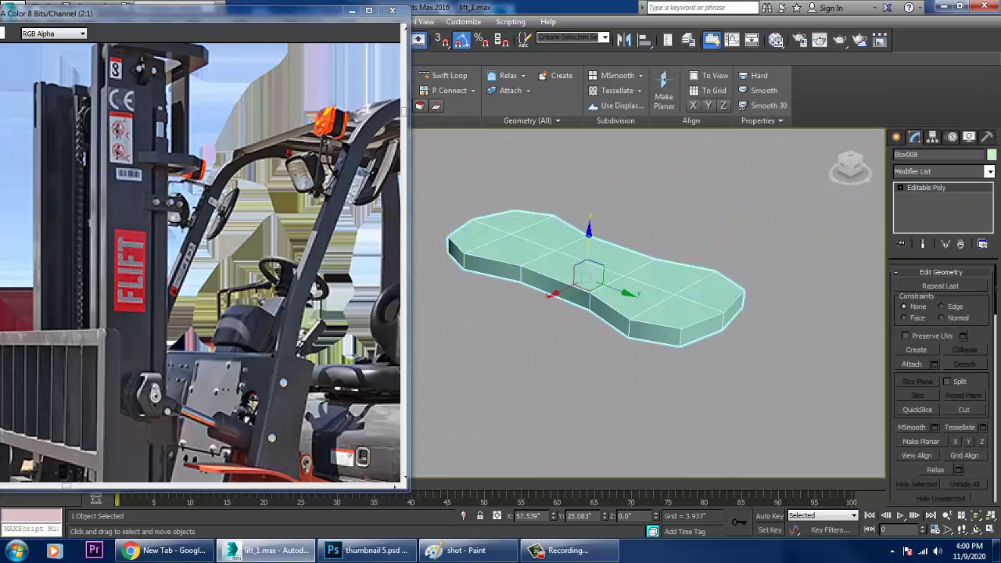
# Step: Copy the plate straight up to about Z 0.81" and attach the original plate to the copy as one object
pyautogui.keyDown('shift'); pyautogui.moveTo(588, 240); pyautogui.dragTo(592, 182); pyautogui.keyUp('shift')
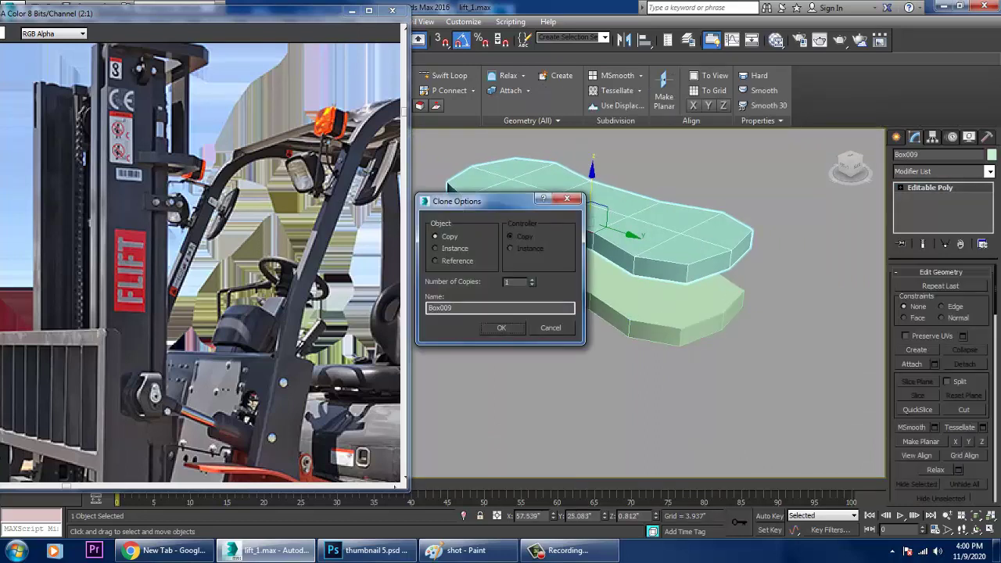
pyautogui.press('Return')
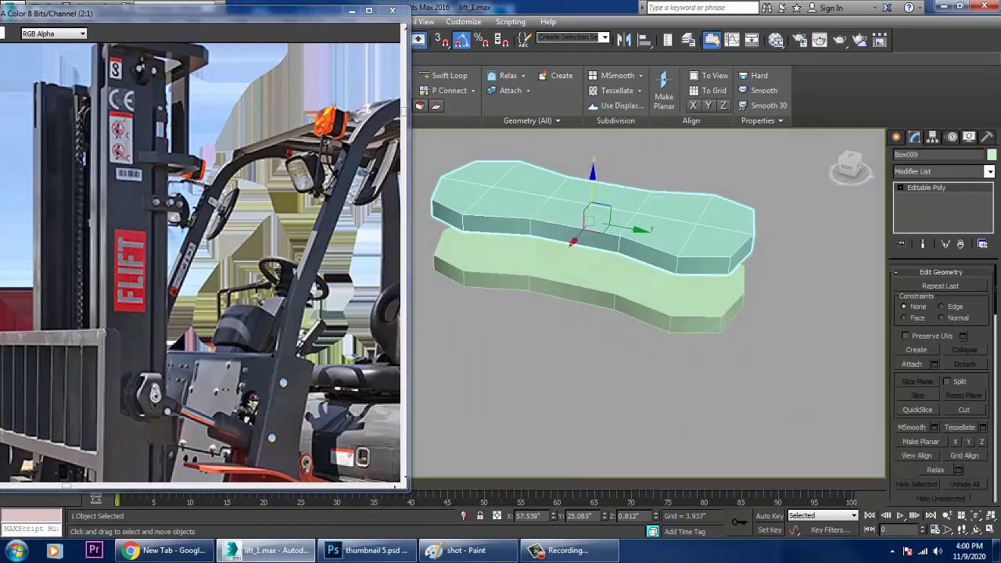
pyautogui.hotkey('alt', 'w')
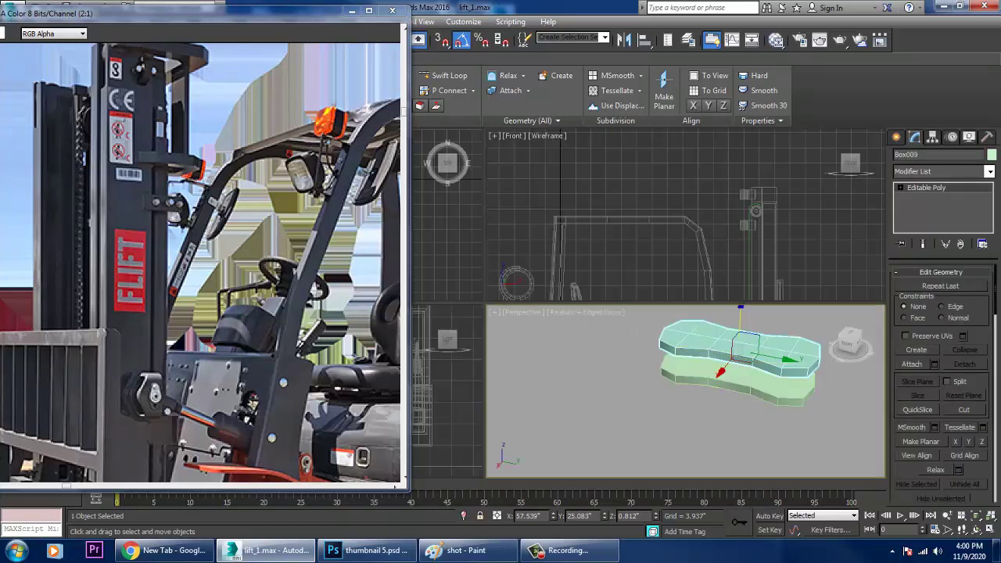
pyautogui.click(911, 365)
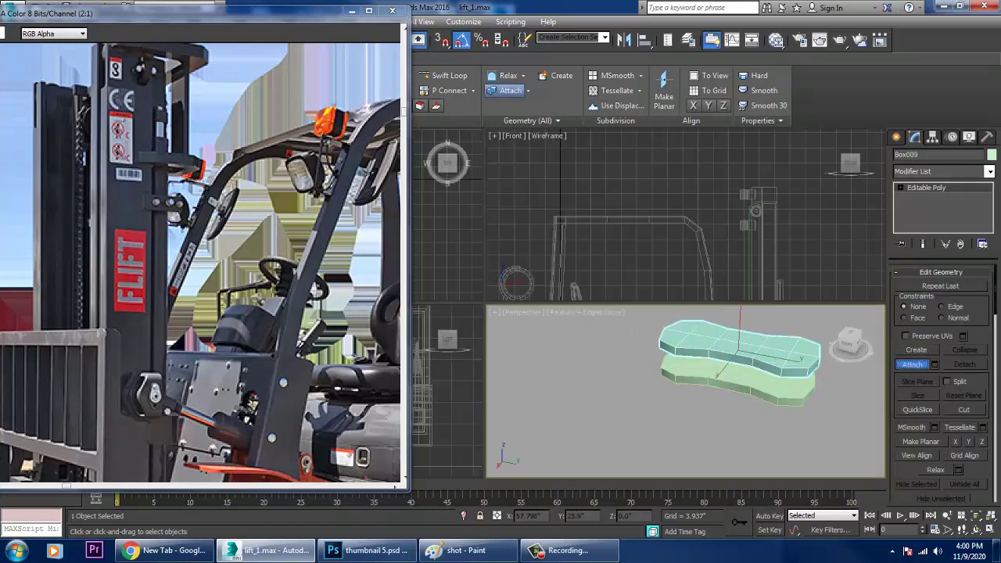
pyautogui.click(751, 380)
pyautogui.rightClick(751, 380)
# Step: In the Top view, create a short cylinder of about 0.27" radius centred on the wide part at the plates' upper end
pyautogui.rightClick(459, 227)
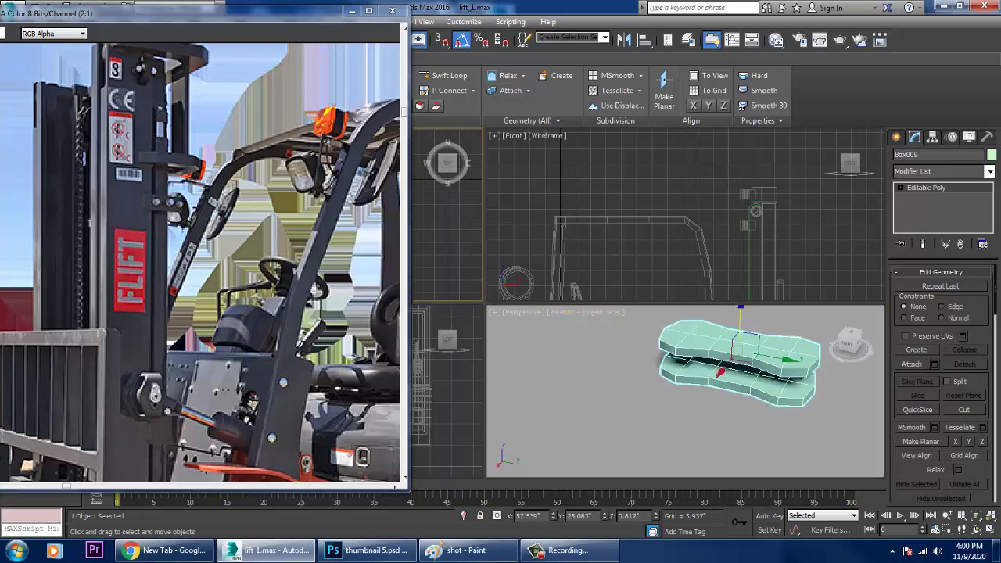
pyautogui.press('z')
pyautogui.hotkey('alt', 'w')
pyautogui.moveTo(500, 223); pyautogui.dragTo(625, 224, button='middle')
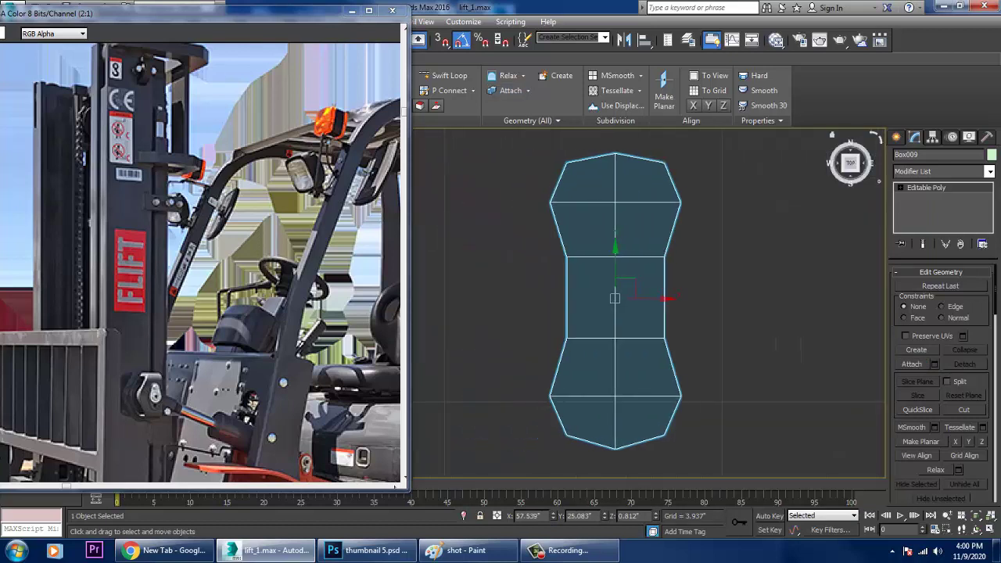
pyautogui.click(896, 137)
pyautogui.click(918, 243)
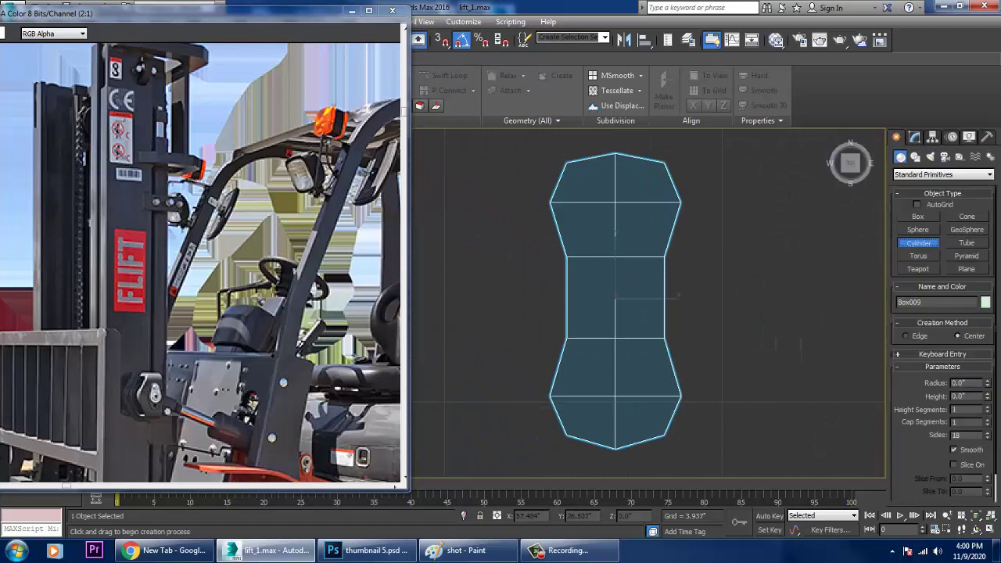
pyautogui.moveTo(617, 204); pyautogui.dragTo(631, 218)
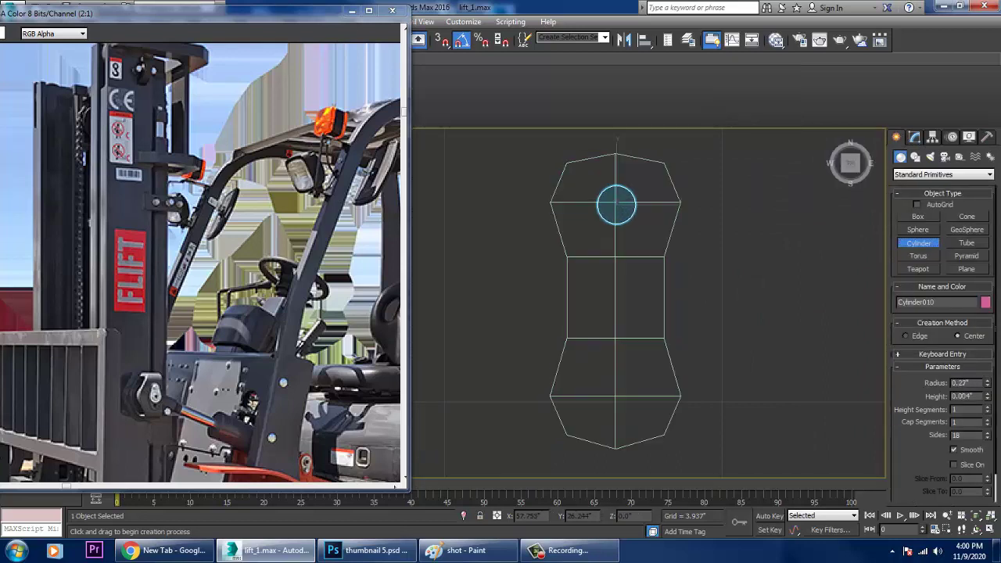
pyautogui.press('w')
pyautogui.hotkey('alt', 'w')
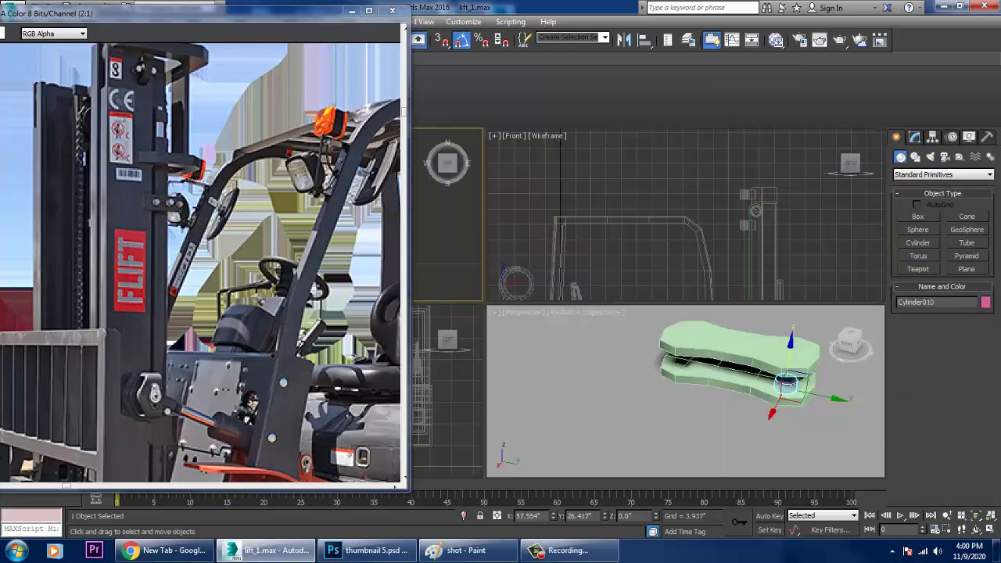
# Step: Set the cylinder to 6 sides and raise its height to about 1.15" so it passes through both plates
pyautogui.click(915, 137)
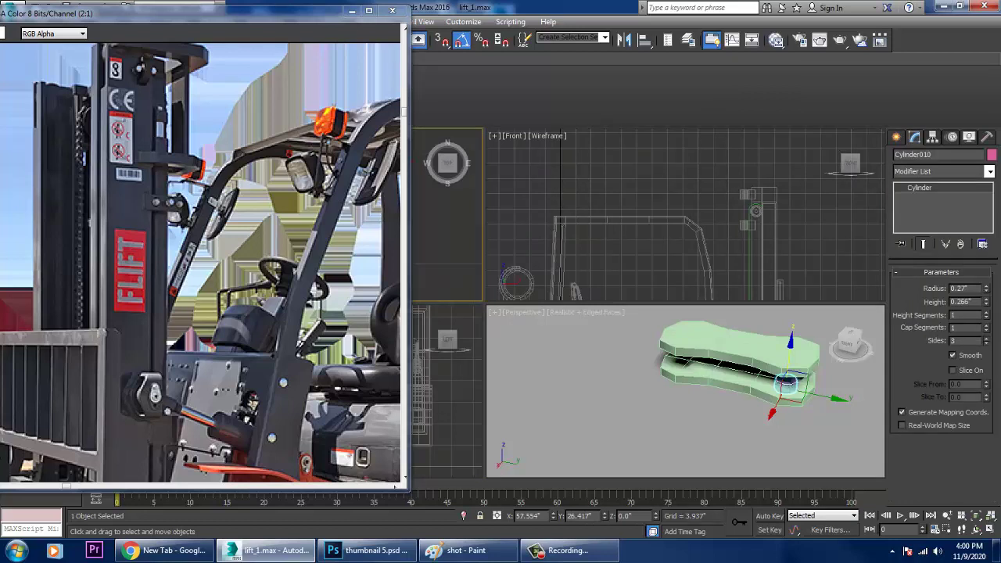
pyautogui.moveTo(986, 345); pyautogui.dragTo(986, 343)
pyautogui.moveTo(986, 302)
pyautogui.mouseDown()
pyautogui.moveTo(986, 274)
pyautogui.moveTo(986, 299)
pyautogui.mouseUp()
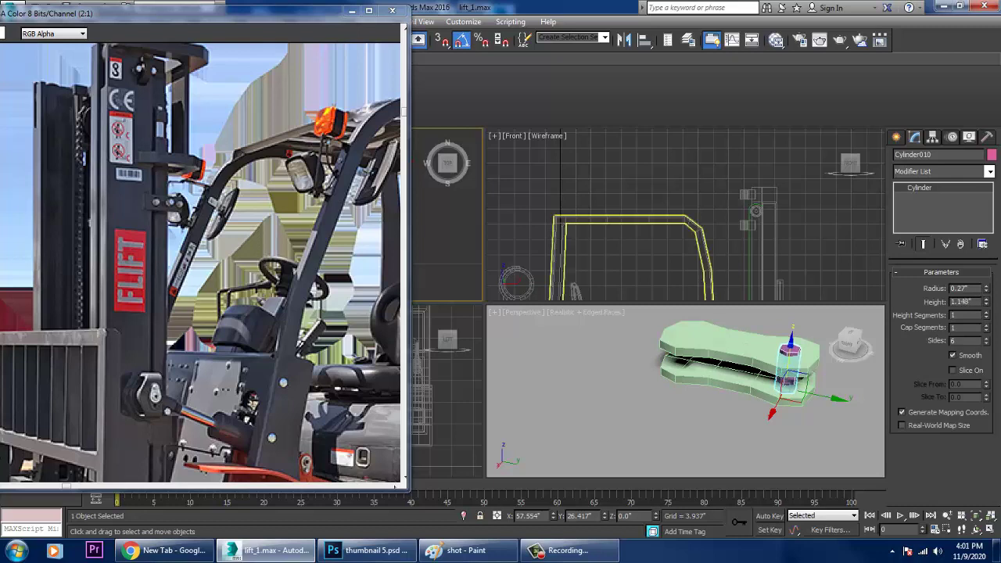
pyautogui.rightClick(713, 264)
pyautogui.press('z')
pyautogui.hotkey('alt', 'w')
pyautogui.scroll(-5, 712, 263)
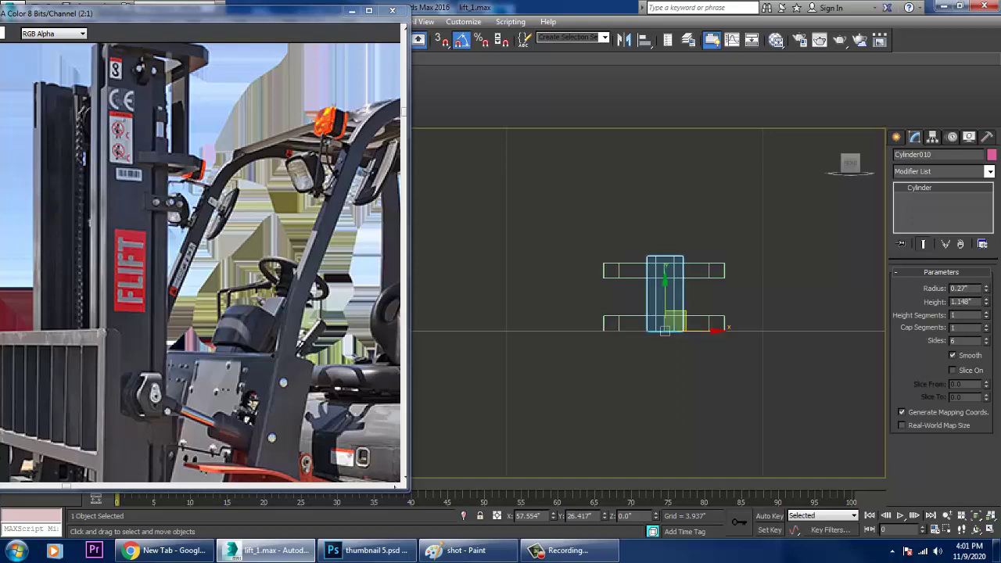
pyautogui.scroll(4, 667, 310)
# Step: In the Left view, copy the hexagonal pin along the plates to their opposite end, at about Y 23.9"
pyautogui.hotkey('alt', 'w')
pyautogui.rightClick(450, 375)
pyautogui.hotkey('alt', 'w')
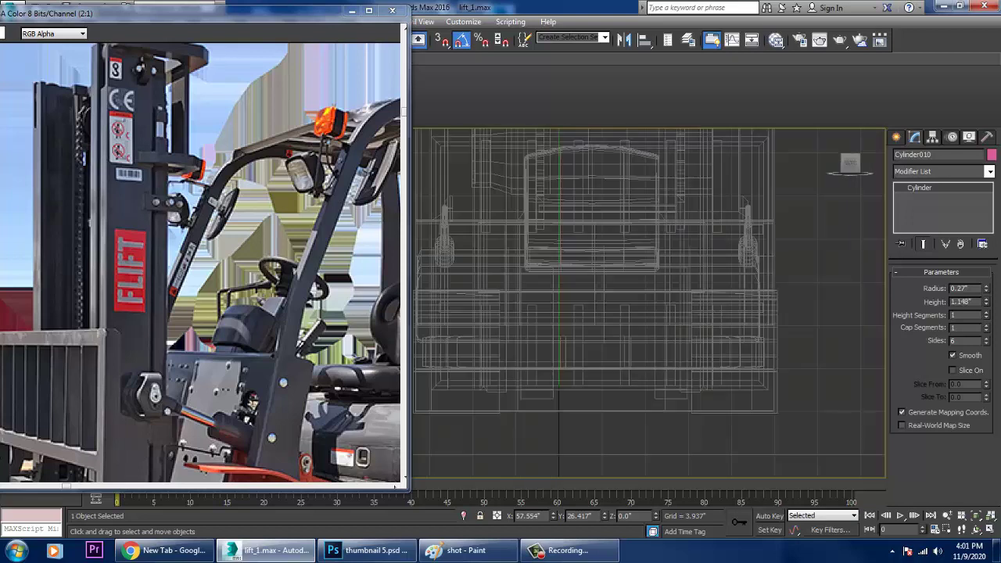
pyautogui.press('z')
pyautogui.scroll(-6, 574, 348)
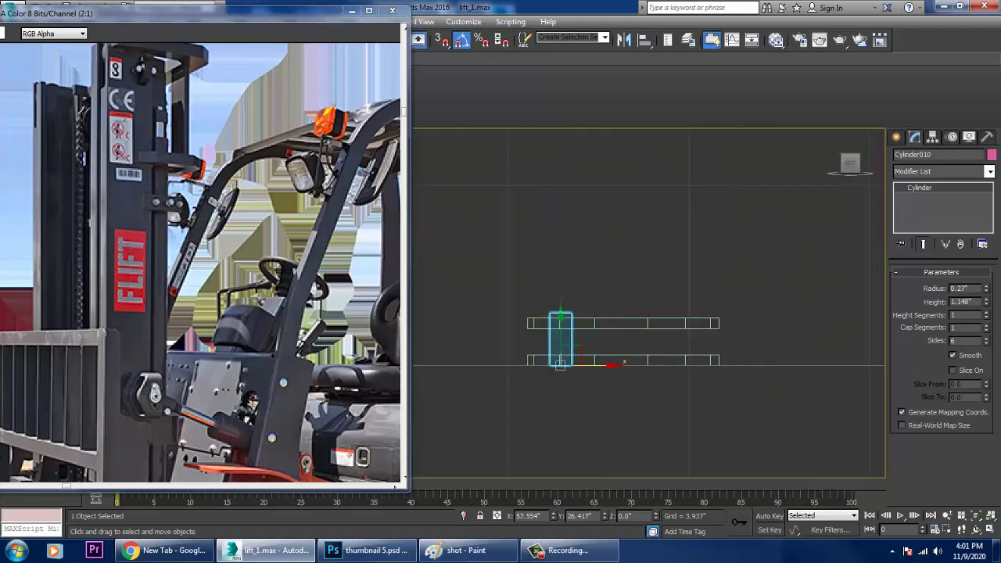
pyautogui.moveTo(598, 365)
pyautogui.keyDown('shift'); pyautogui.mouseDown()
pyautogui.moveTo(735, 365)
pyautogui.moveTo(676, 340)
pyautogui.mouseUp(); pyautogui.keyUp('shift')
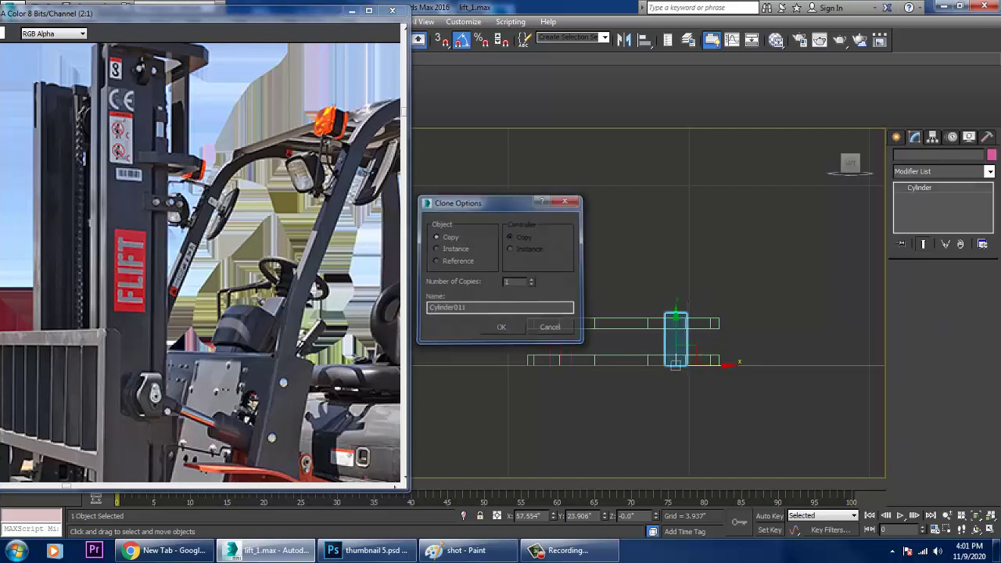
pyautogui.press('Return')
# Step: In the Perspective view, attach both hexagonal pins to the pair of plates to form one chain link
pyautogui.hotkey('alt', 'w')
pyautogui.rightClick(713, 384)
pyautogui.hotkey('alt', 'w')
pyautogui.scroll(-4, 713, 384)
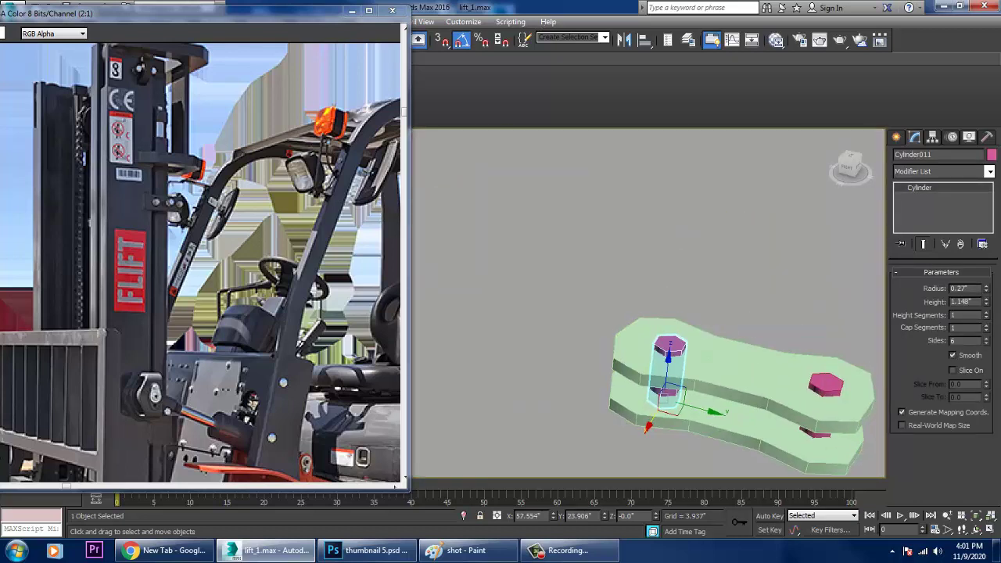
pyautogui.click(733, 365)
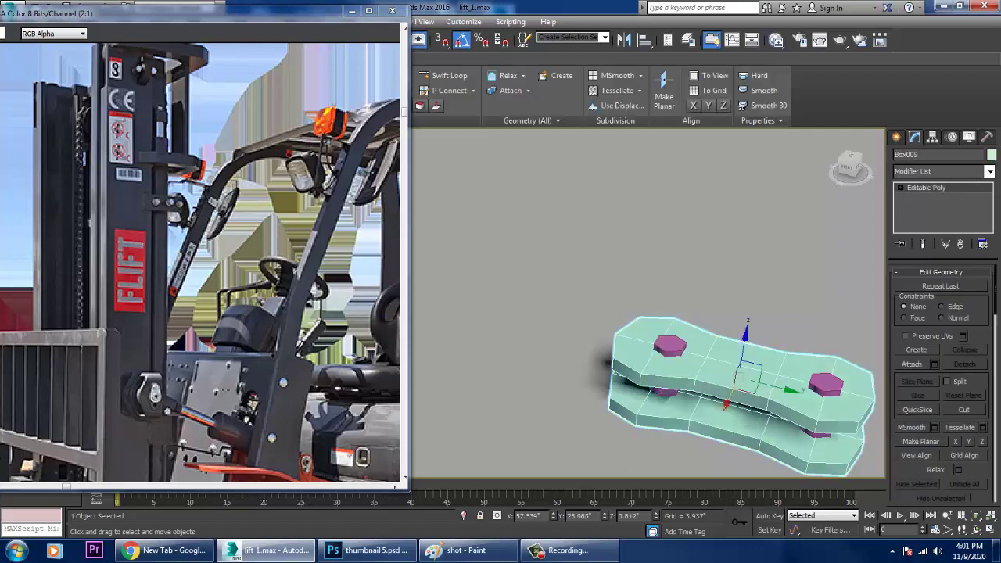
pyautogui.click(911, 364)
pyautogui.click(826, 384)
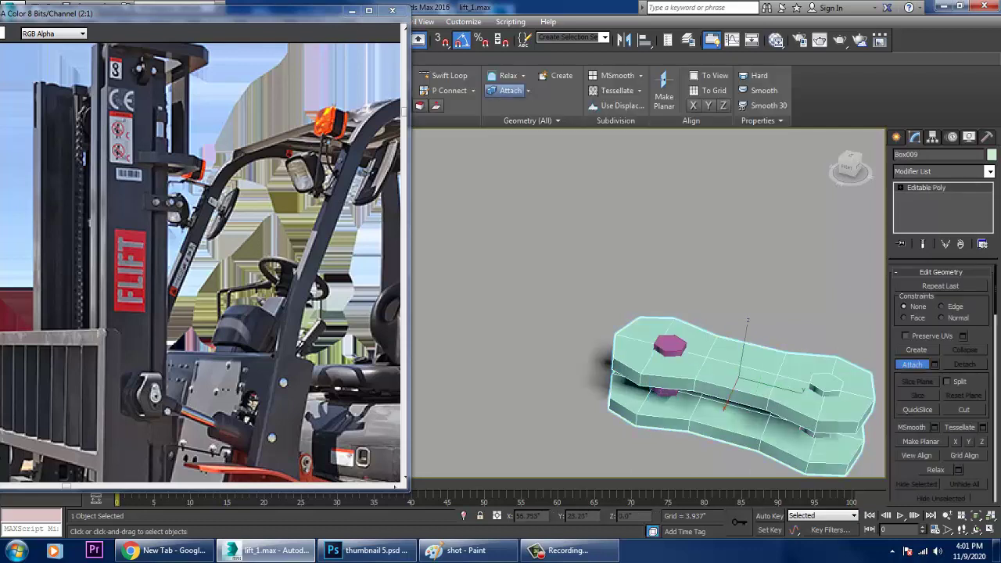
pyautogui.click(670, 345)
pyautogui.rightClick(670, 346)
pyautogui.scroll(-6, 680, 360)
pyautogui.keyDown('alt'); pyautogui.moveTo(680, 360); pyautogui.dragTo(686, 309, button='middle'); pyautogui.keyUp('alt')
pyautogui.scroll(2, 682, 361)
pyautogui.scroll(2, 691, 353)
pyautogui.scroll(-2, 692, 353)
pyautogui.scroll(-2, 724, 322)
pyautogui.scroll(2, 694, 318)
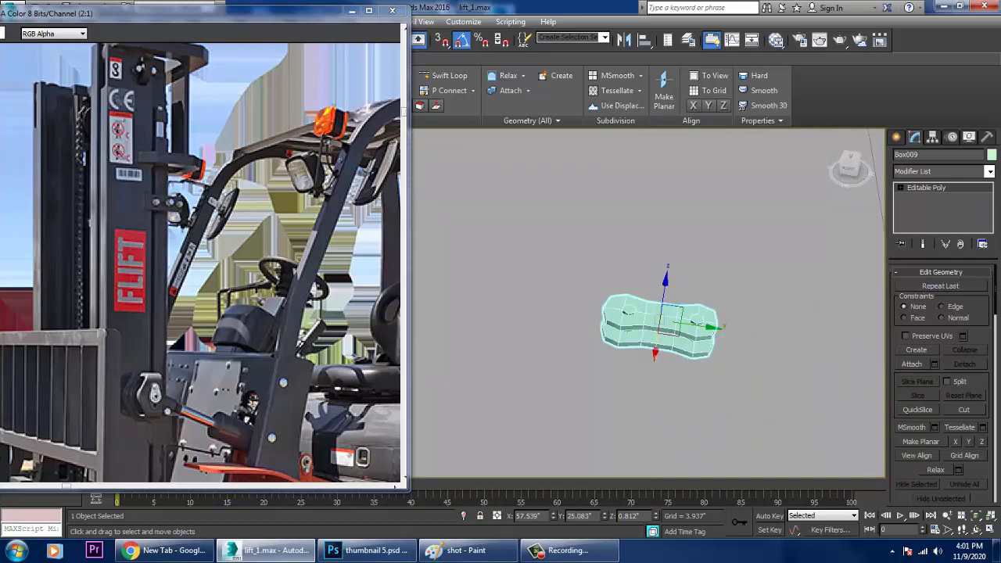
pyautogui.moveTo(694, 322)
pyautogui.keyDown('shift'); pyautogui.mouseDown()
pyautogui.moveTo(776, 333)
pyautogui.moveTo(763, 331)
pyautogui.mouseUp(); pyautogui.keyUp('shift')
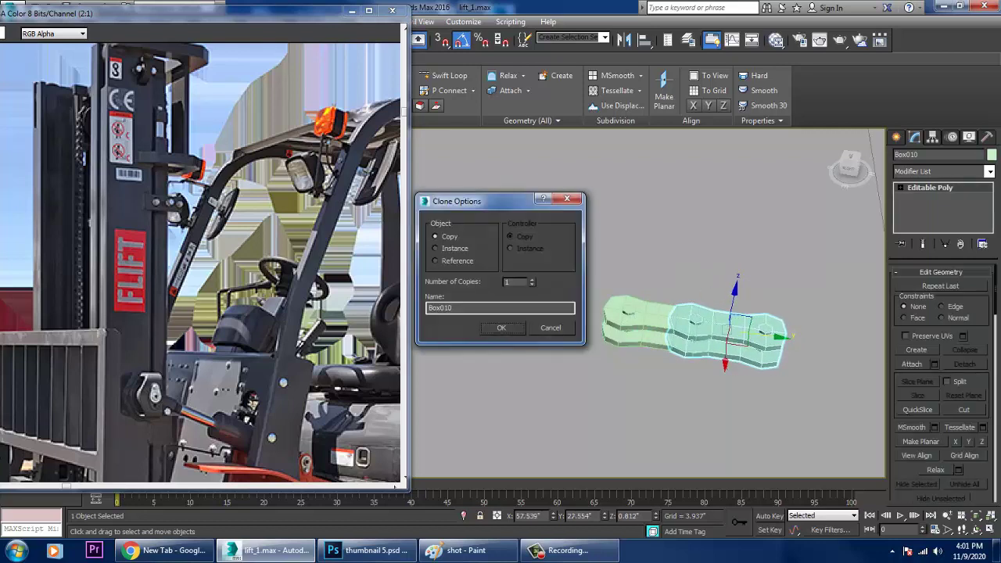
pyautogui.click(550, 327)
pyautogui.scroll(-6, 606, 315)
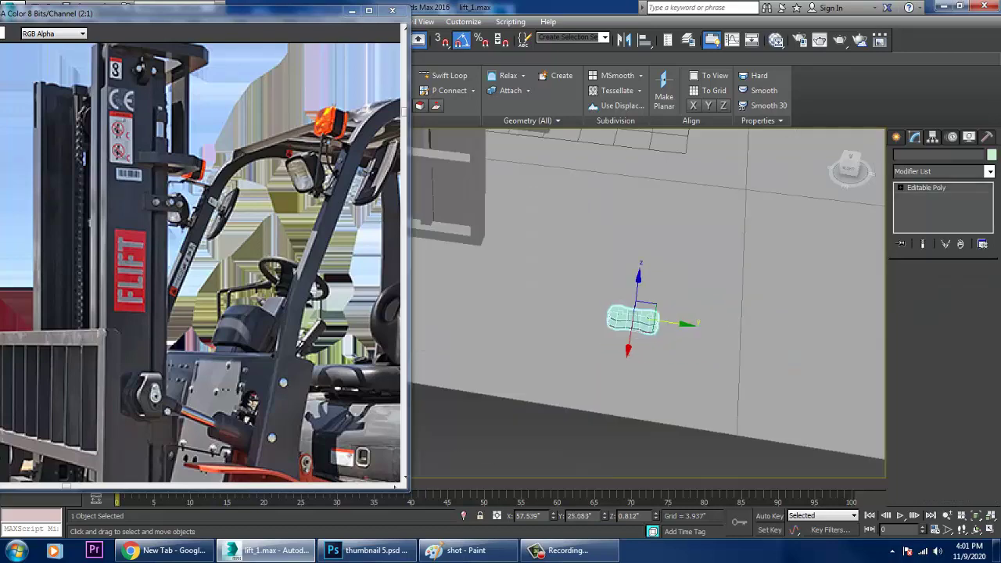
# Step: Select the mast's arched path line together with the chain link and isolate the two objects
pyautogui.moveTo(607, 314)
pyautogui.mouseDown(button='middle')
pyautogui.moveTo(704, 349)
pyautogui.moveTo(665, 336)
pyautogui.moveTo(694, 453)
pyautogui.moveTo(688, 259)
pyautogui.moveTo(680, 390)
pyautogui.moveTo(637, 319)
pyautogui.moveTo(640, 458)
pyautogui.mouseUp(button='middle')
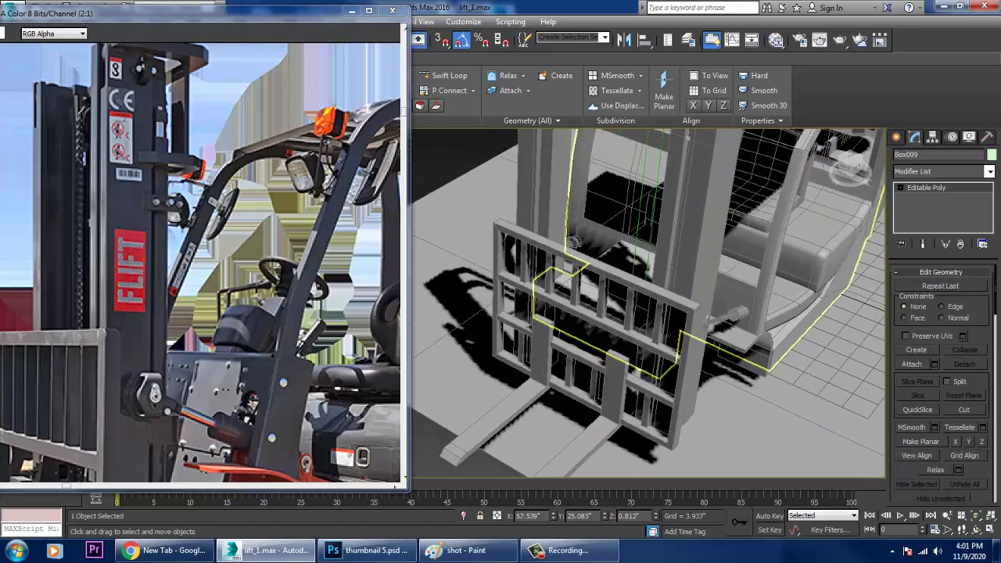
pyautogui.click(641, 315)
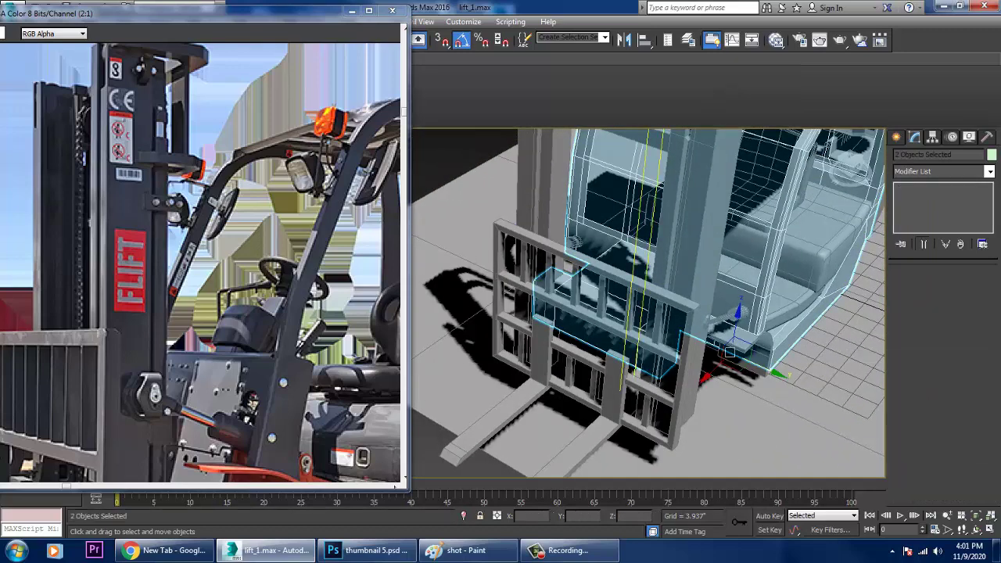
pyautogui.click(644, 203)
pyautogui.keyDown('alt'); pyautogui.moveTo(642, 243); pyautogui.dragTo(590, 234, button='middle'); pyautogui.keyUp('alt')
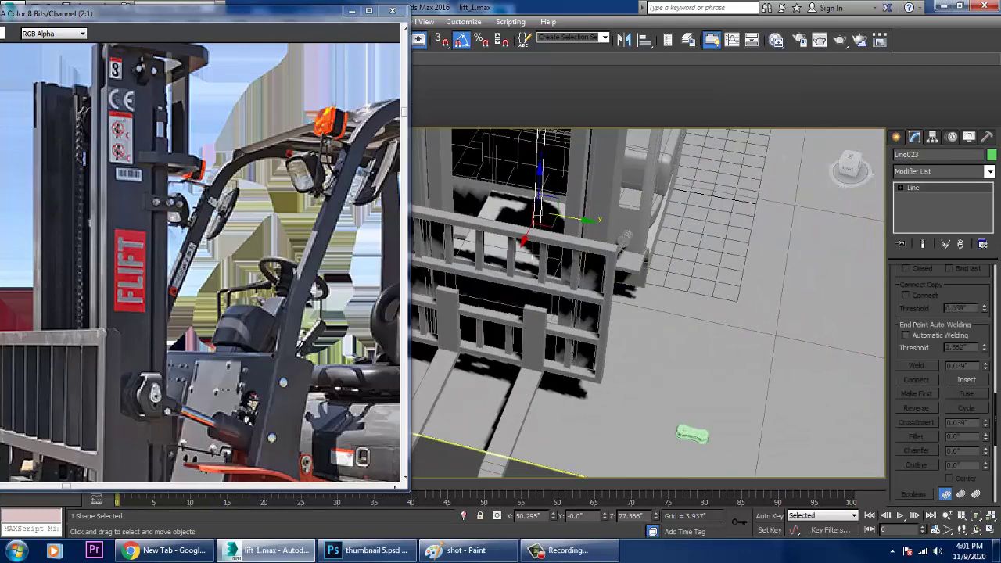
pyautogui.keyDown('ctrl'); pyautogui.click(692, 435); pyautogui.keyUp('ctrl')
pyautogui.hotkey('alt', 'q')
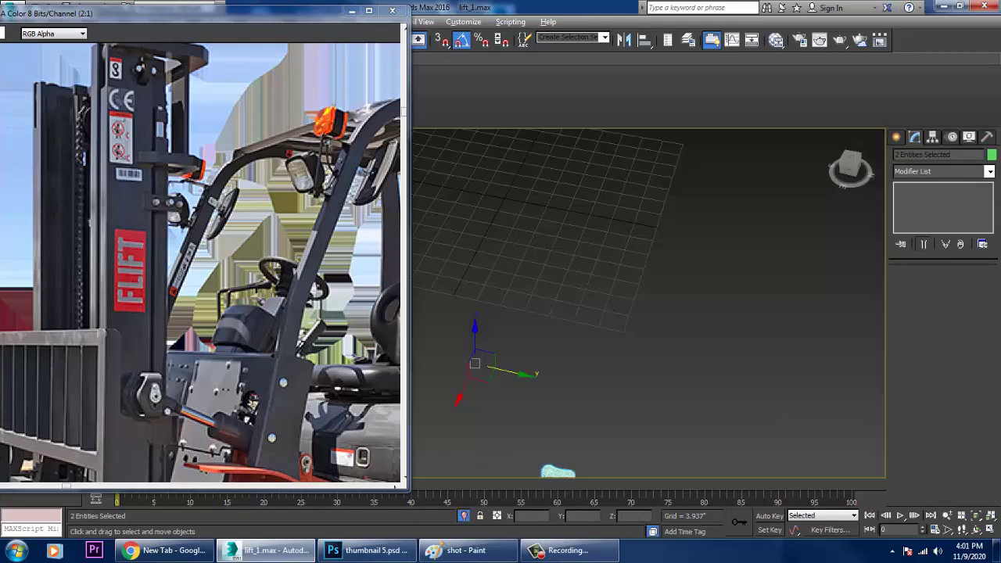
pyautogui.scroll(-5, 630, 386)
pyautogui.scroll(3, 637, 408)
# Step: Select only the chain link and scale it down uniformly to about 51%
pyautogui.click(635, 408)
pyautogui.click(571, 416)
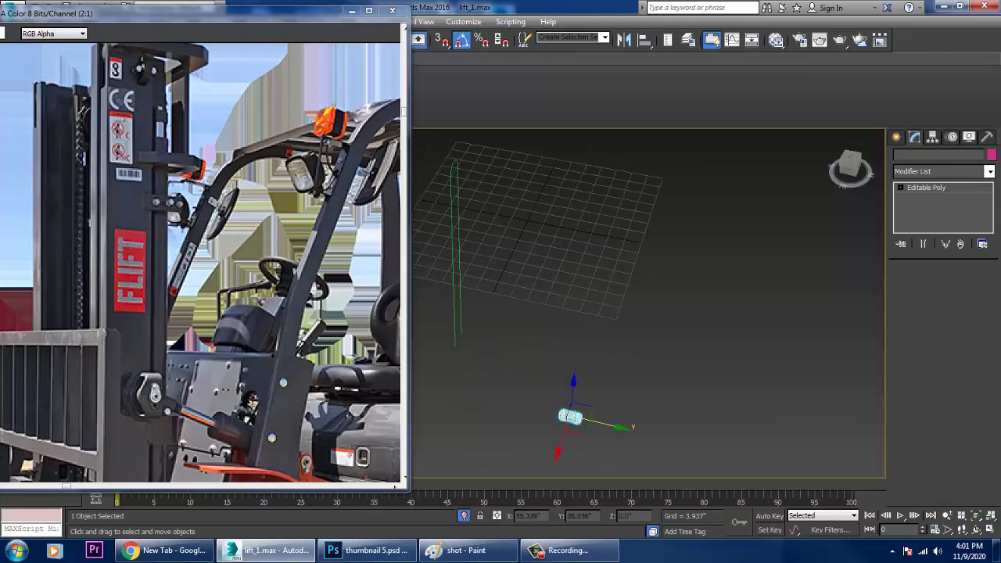
pyautogui.press('r')
pyautogui.moveTo(574, 418); pyautogui.dragTo(574, 445)
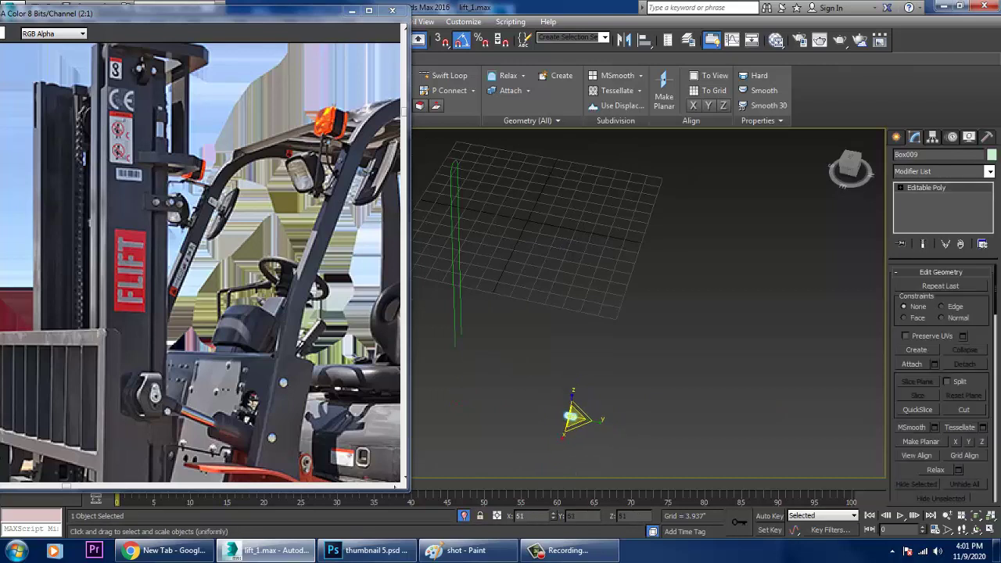
# Step: Rotate the chain link so that it stands upright, parallel to the straight runs of the path line
pyautogui.press('e')
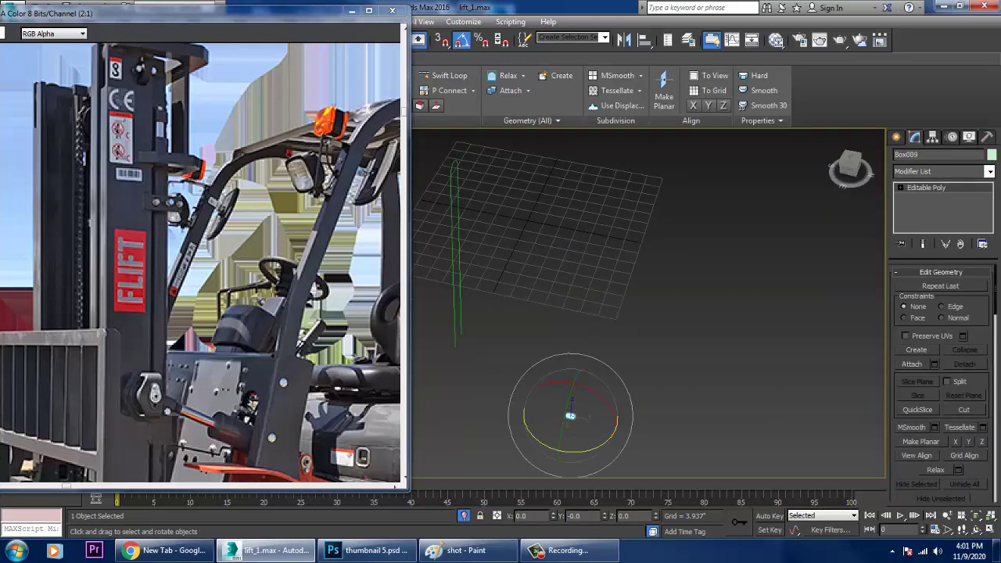
pyautogui.moveTo(604, 401); pyautogui.dragTo(657, 446)
pyautogui.moveTo(596, 388); pyautogui.dragTo(571, 368)
pyautogui.press('w')
pyautogui.press('z')
# Step: Move the reference image window down so it no longer covers the program's main commands
pyautogui.keyDown('alt'); pyautogui.moveTo(579, 367); pyautogui.dragTo(631, 397, button='middle'); pyautogui.keyUp('alt')
pyautogui.scroll(-6, 604, 344)
pyautogui.scroll(-8, 638, 346)
pyautogui.moveTo(646, 359); pyautogui.dragTo(662, 373, button='middle')
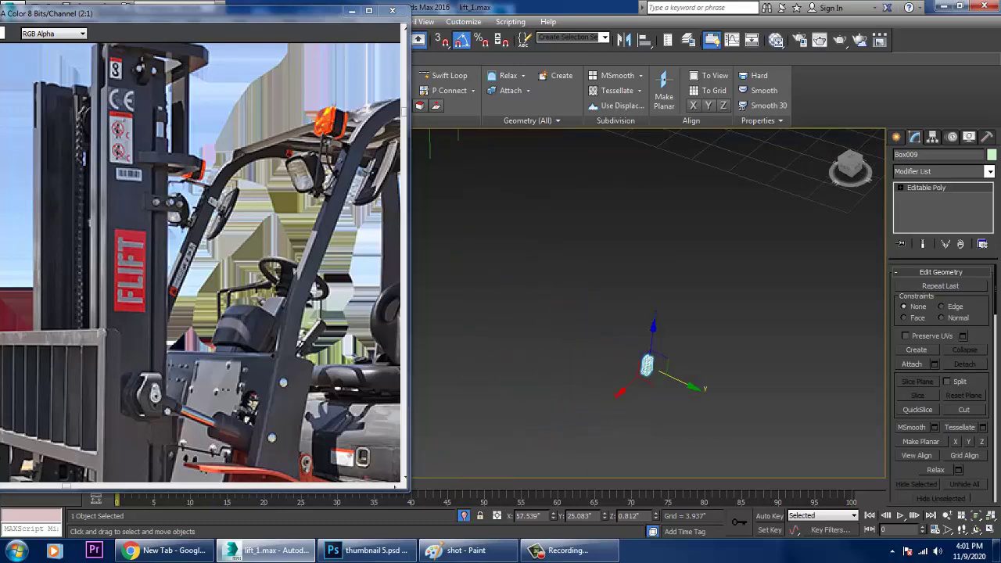
pyautogui.scroll(-5, 661, 371)
pyautogui.moveTo(211, 13); pyautogui.dragTo(211, 95)
# Step: Start the Spacing Tool for the chain link and pick the arched line as its path
pyautogui.click(71, 22)
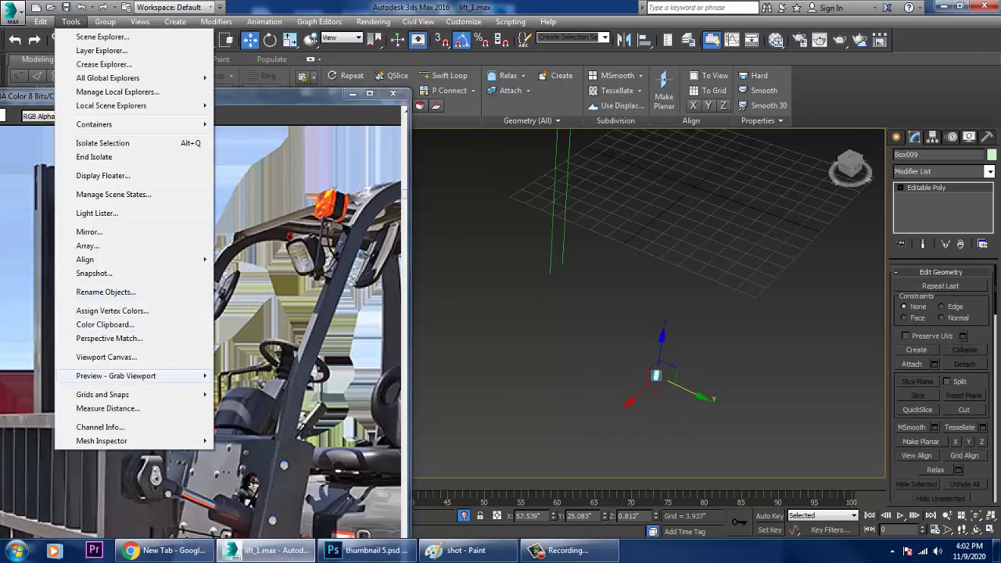
pyautogui.moveTo(133, 259)
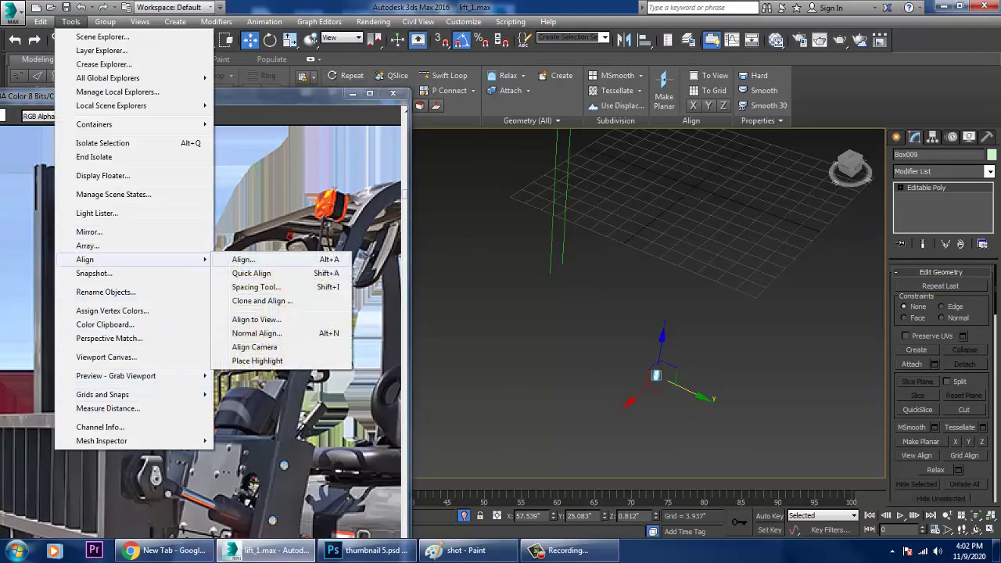
pyautogui.click(256, 287)
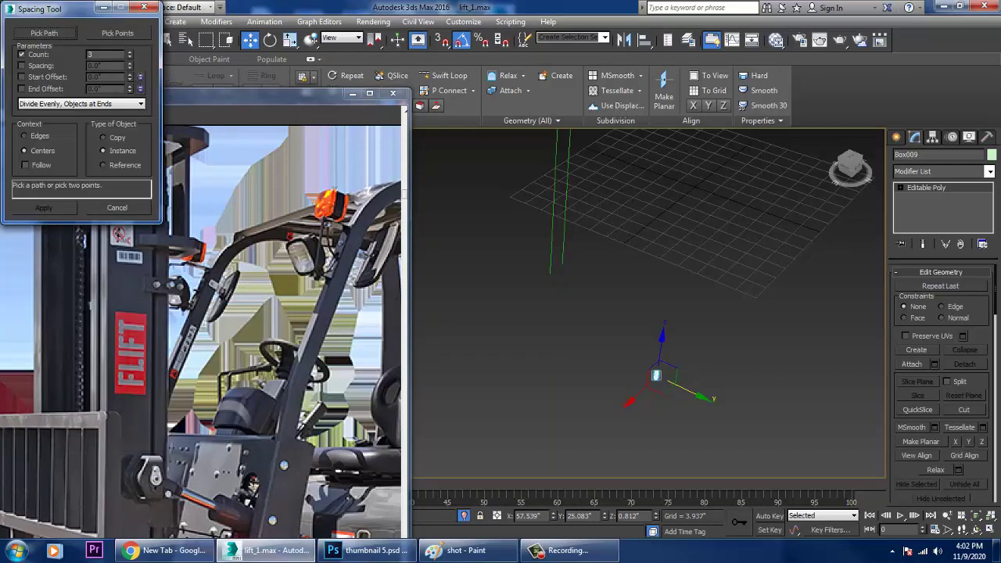
pyautogui.click(45, 33)
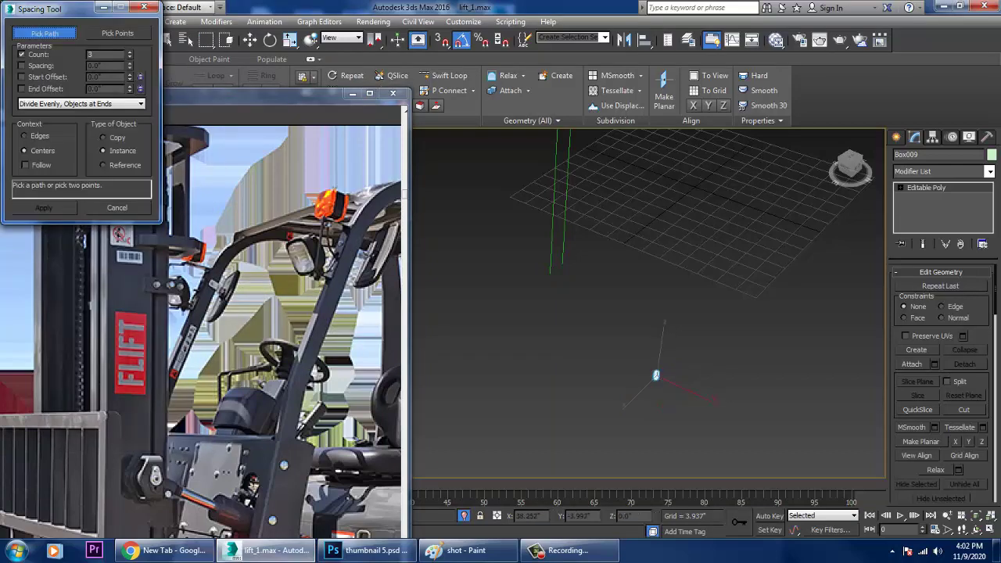
pyautogui.click(553, 222)
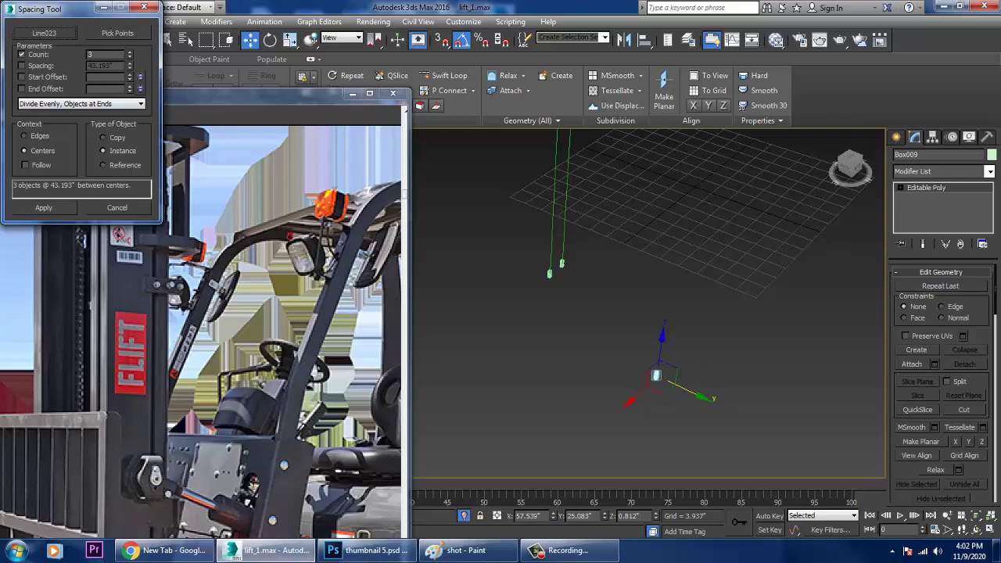
# Step: Raise the Spacing Tool's count to about 80 to close the gaps between links along the arched line
pyautogui.click(130, 52)
pyautogui.click(130, 52)
pyautogui.click(129, 53)
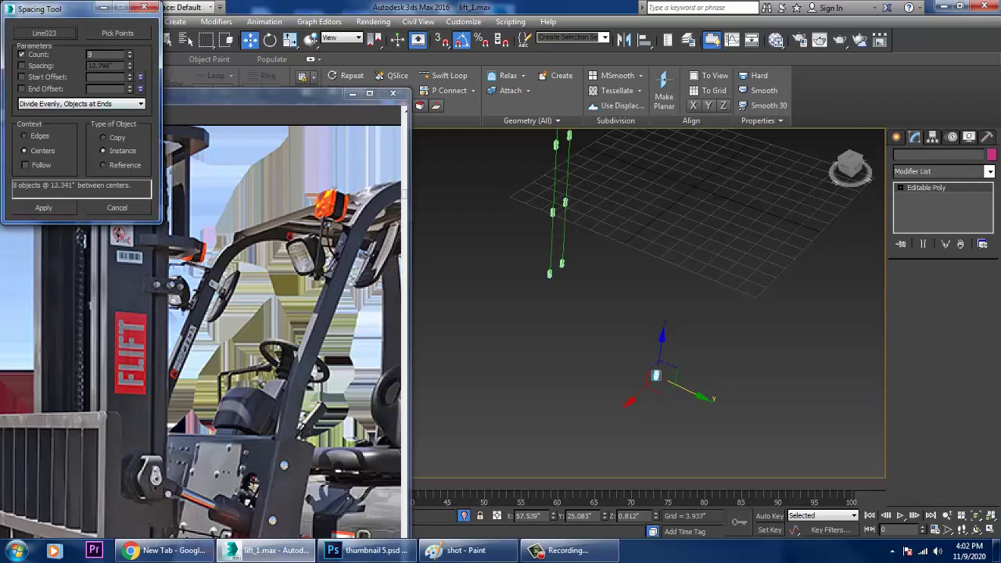
pyautogui.click(130, 53)
pyautogui.click(130, 52)
pyautogui.click(130, 52)
pyautogui.click(130, 52)
pyautogui.click(130, 53)
pyautogui.click(130, 53)
pyautogui.click(129, 53)
pyautogui.click(130, 53)
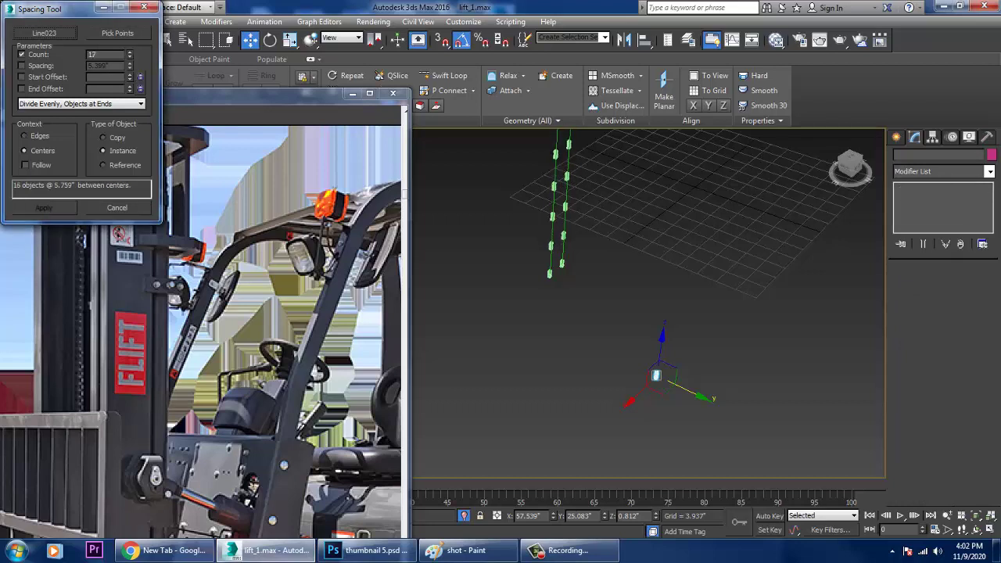
pyautogui.click(129, 52)
pyautogui.click(130, 53)
pyautogui.click(130, 52)
pyautogui.click(130, 52)
pyautogui.click(130, 52)
pyautogui.click(130, 53)
pyautogui.click(130, 53)
pyautogui.click(130, 53)
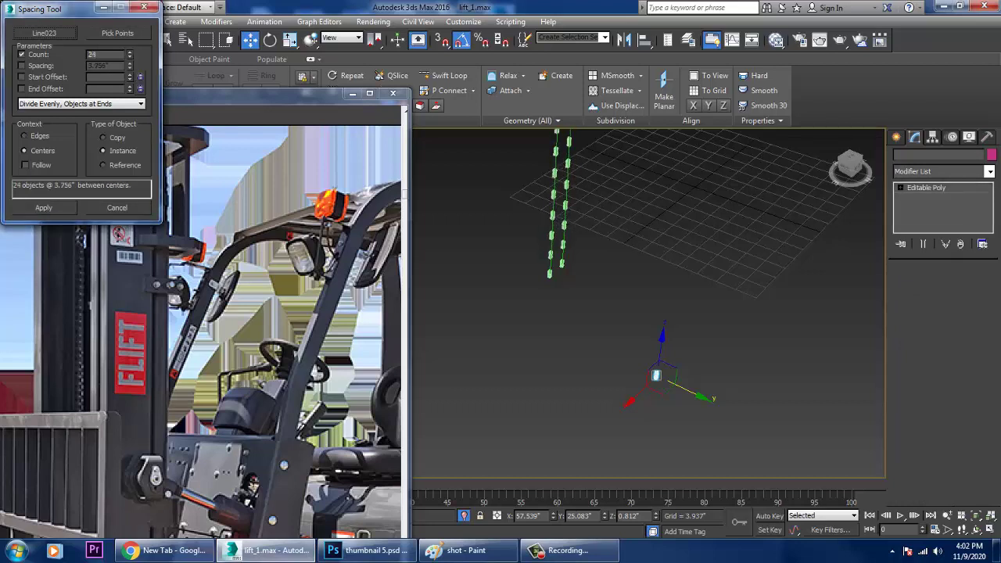
pyautogui.click(130, 52)
pyautogui.click(129, 52)
pyautogui.click(130, 52)
pyautogui.click(130, 52)
pyautogui.click(129, 53)
pyautogui.click(130, 52)
pyautogui.click(129, 52)
pyautogui.click(130, 52)
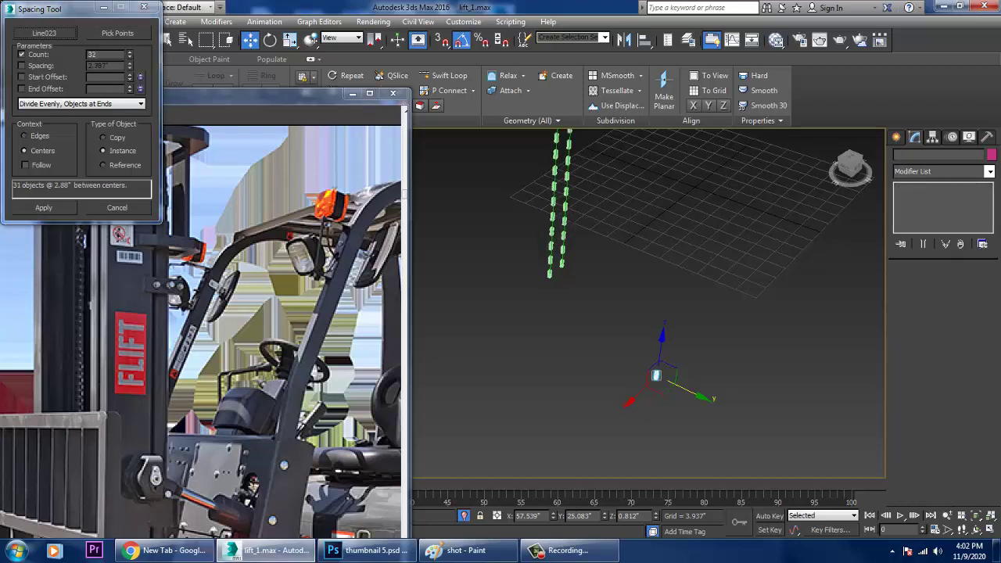
pyautogui.scroll(3, 108, 54)
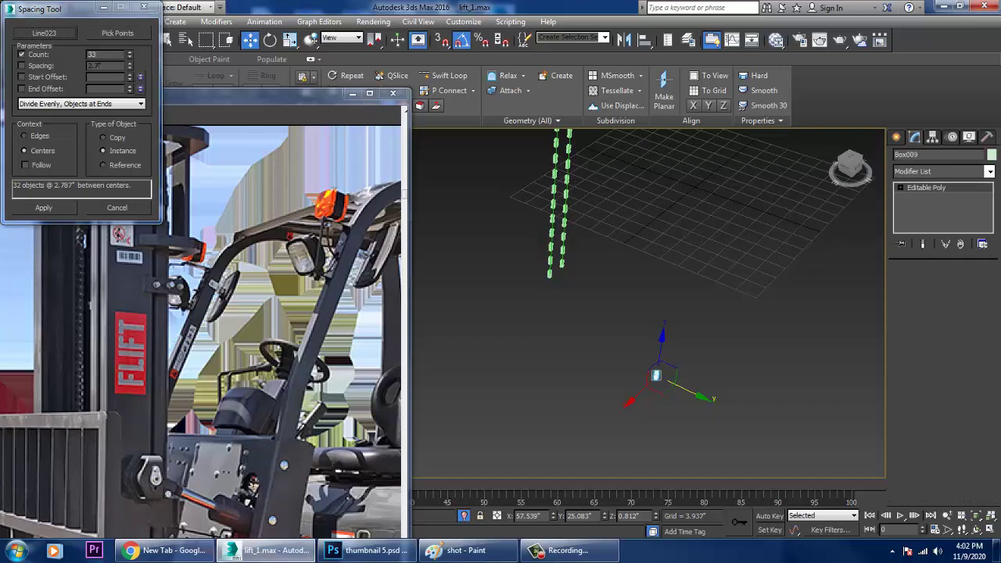
pyautogui.scroll(5, 108, 54)
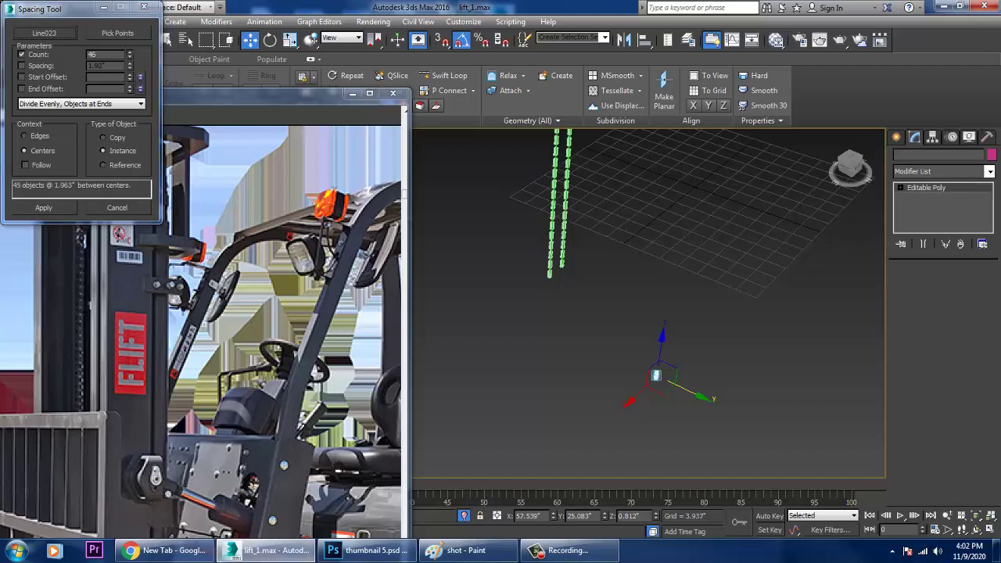
pyautogui.click(129, 53)
pyautogui.click(130, 52)
pyautogui.click(130, 52)
pyautogui.click(130, 53)
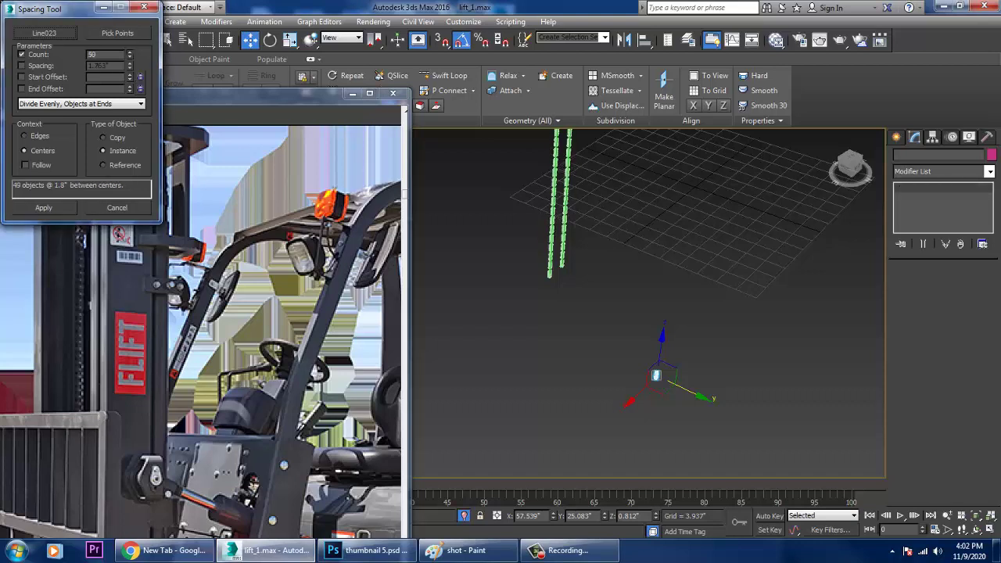
pyautogui.scroll(5, 108, 55)
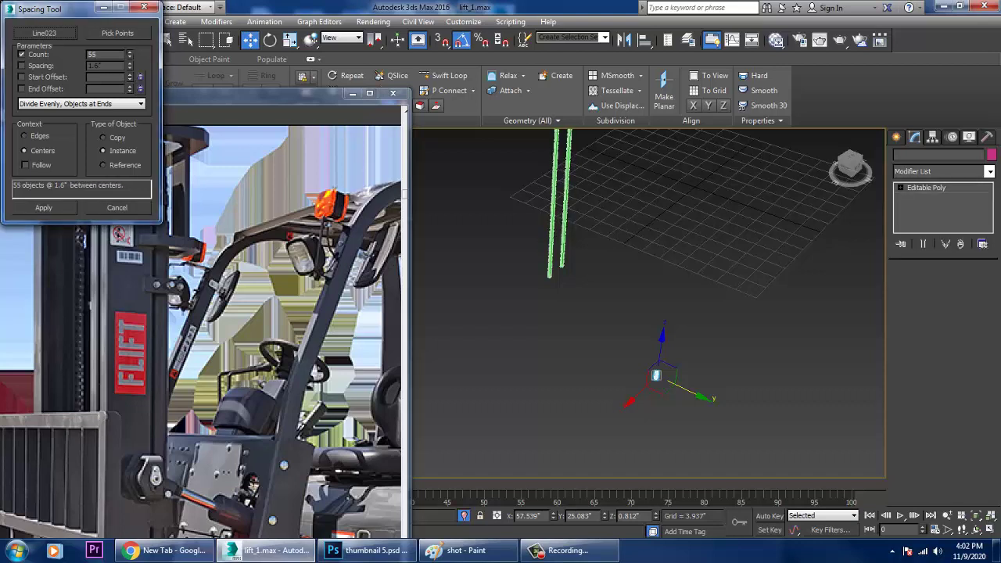
pyautogui.scroll(3, 108, 55)
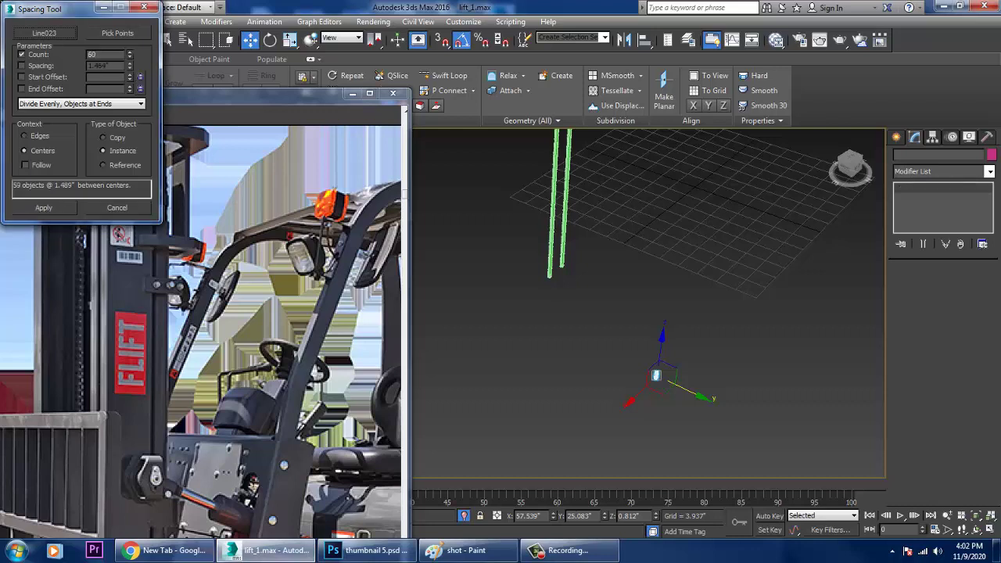
pyautogui.scroll(3, 108, 55)
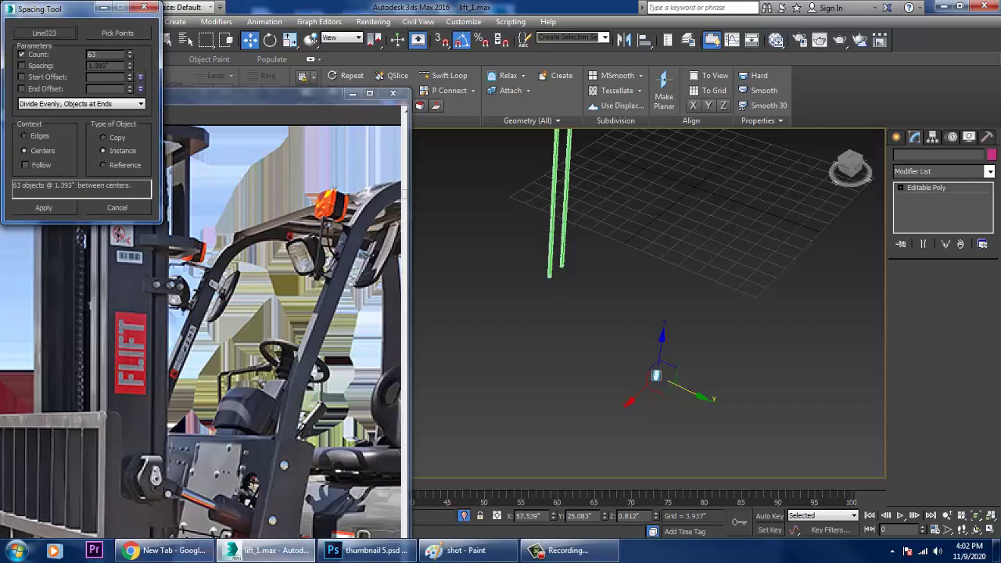
pyautogui.scroll(4, 108, 55)
pyautogui.scroll(4, 108, 55)
pyautogui.scroll(6, 108, 55)
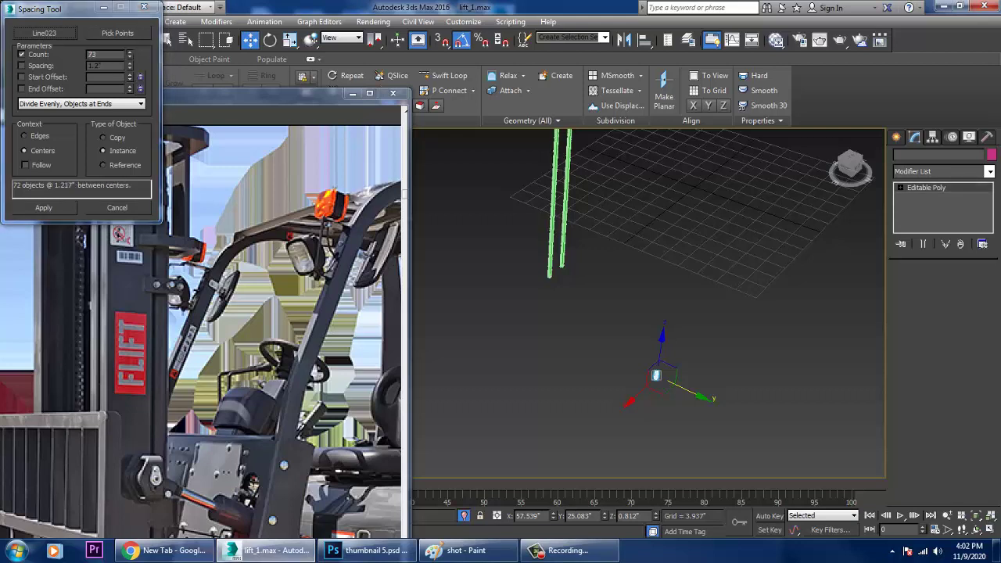
pyautogui.click(130, 52)
pyautogui.click(129, 53)
pyautogui.click(130, 53)
pyautogui.click(130, 52)
pyautogui.click(130, 52)
# Step: Lower the link count slightly below 80 and leave the Spacing Tool
pyautogui.press('z')
pyautogui.click(130, 57)
pyautogui.click(130, 57)
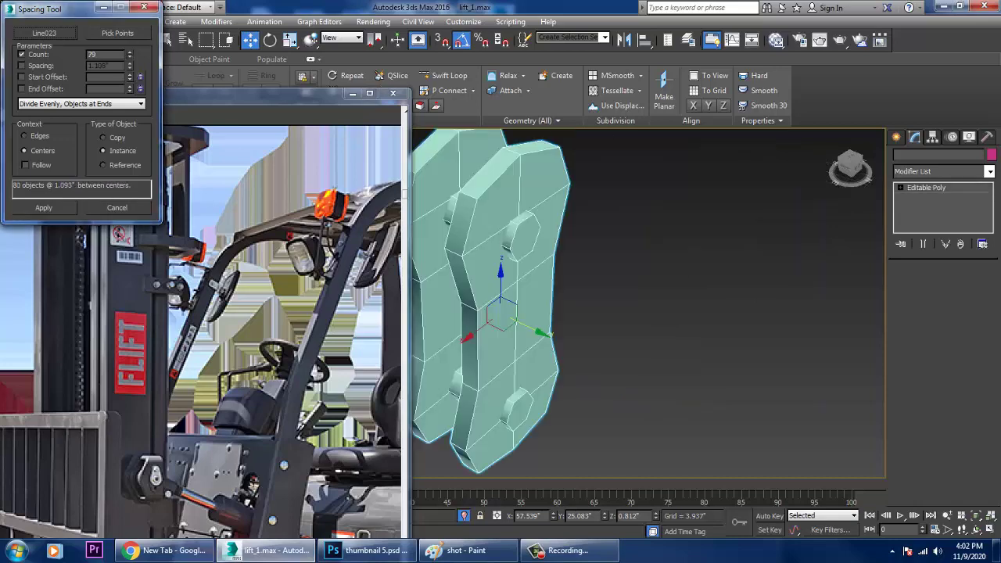
pyautogui.click(130, 57)
pyautogui.click(44, 208)
pyautogui.click(117, 208)
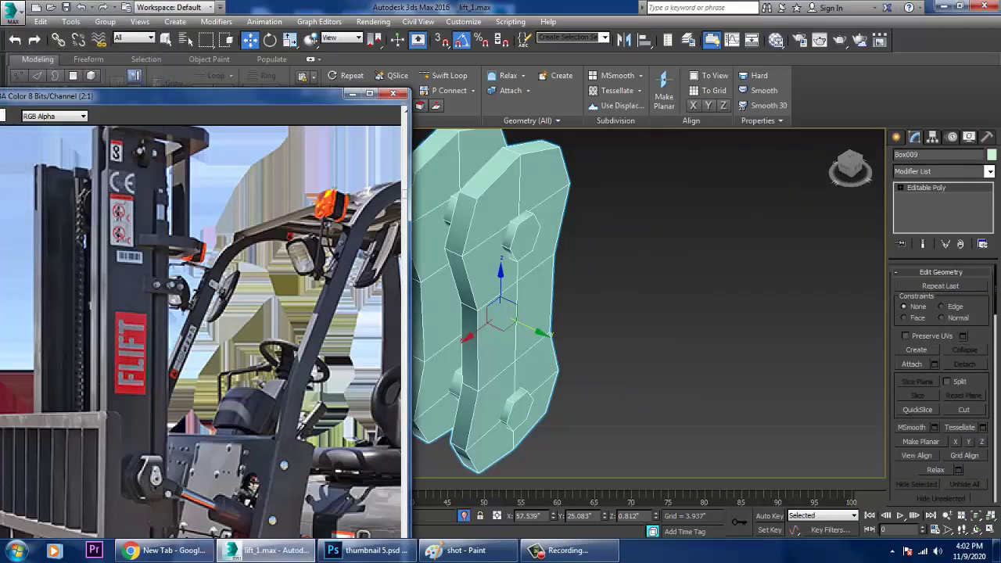
# Step: Distribute 60 evenly divided instances of the chain link along the arched line with the Spacing Tool, with objects at both ends
pyautogui.scroll(-7, 600, 270)
pyautogui.scroll(-3, 597, 269)
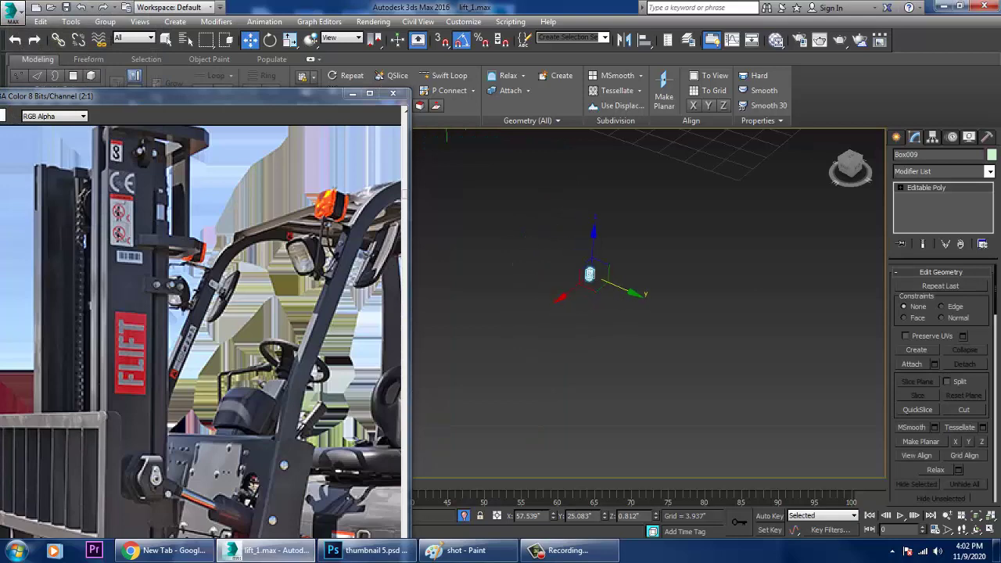
pyautogui.scroll(-3, 597, 268)
pyautogui.moveTo(597, 271); pyautogui.dragTo(619, 339, button='middle')
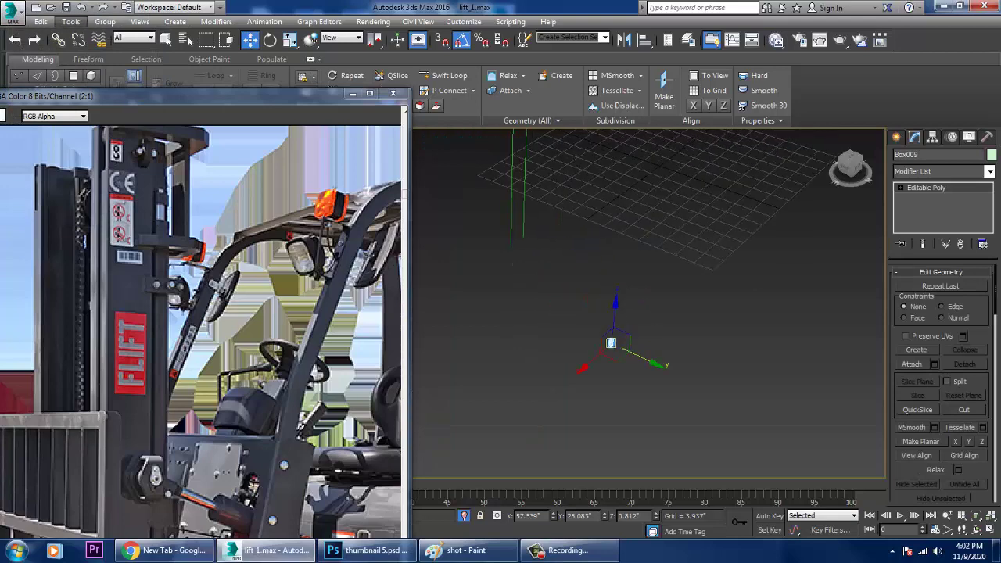
pyautogui.click(70, 21)
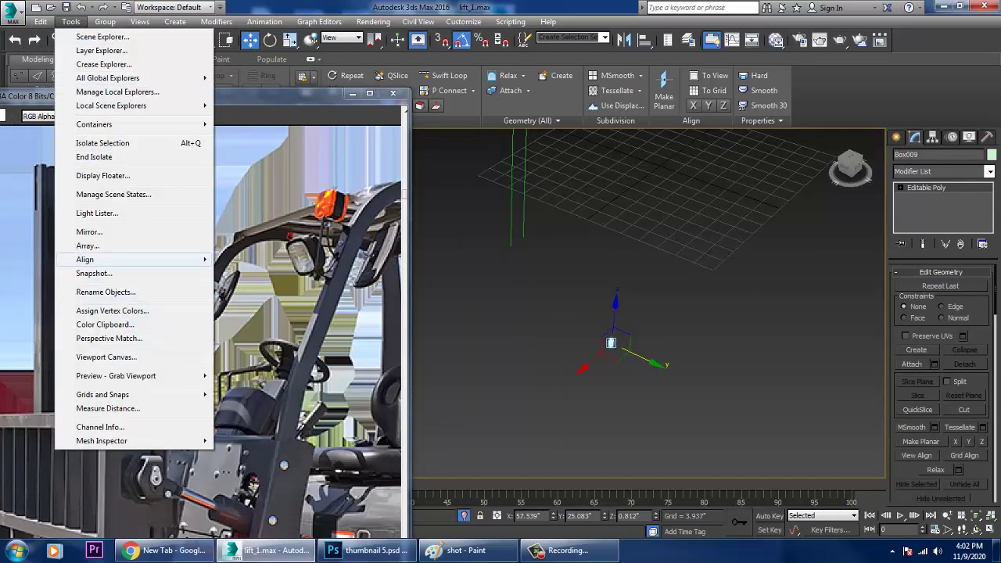
pyautogui.moveTo(86, 260)
pyautogui.click(255, 287)
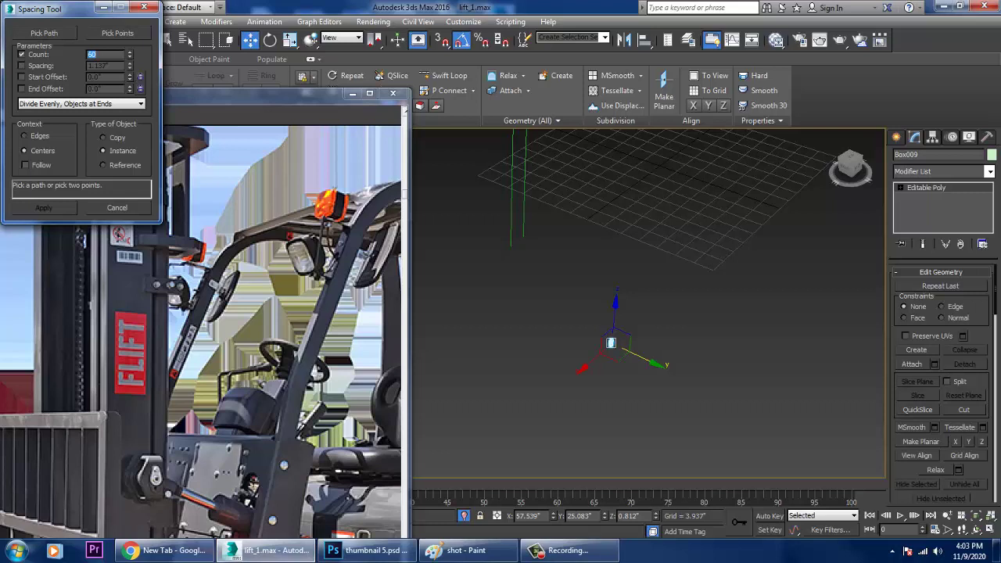
pyautogui.click(44, 32)
pyautogui.click(512, 207)
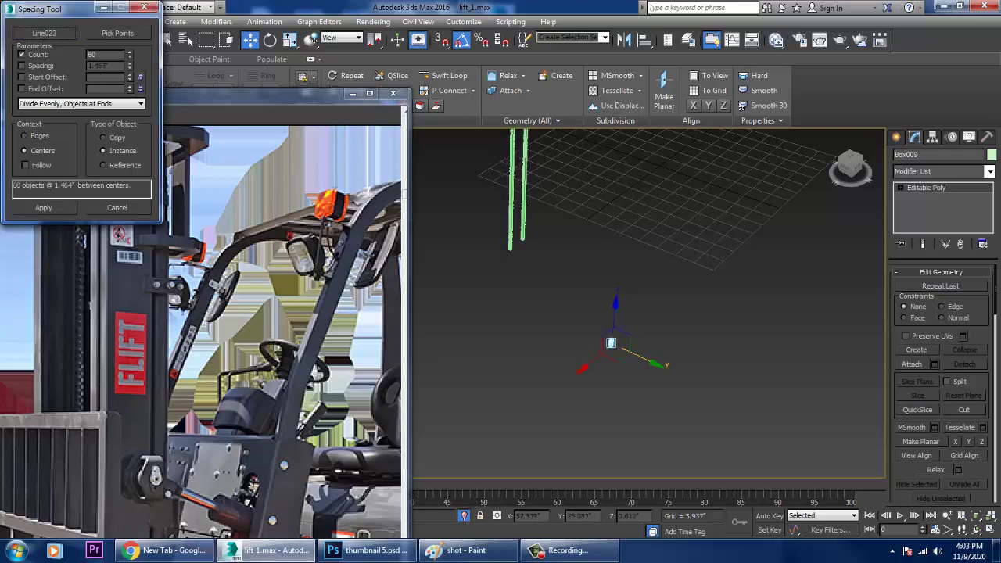
pyautogui.click(43, 207)
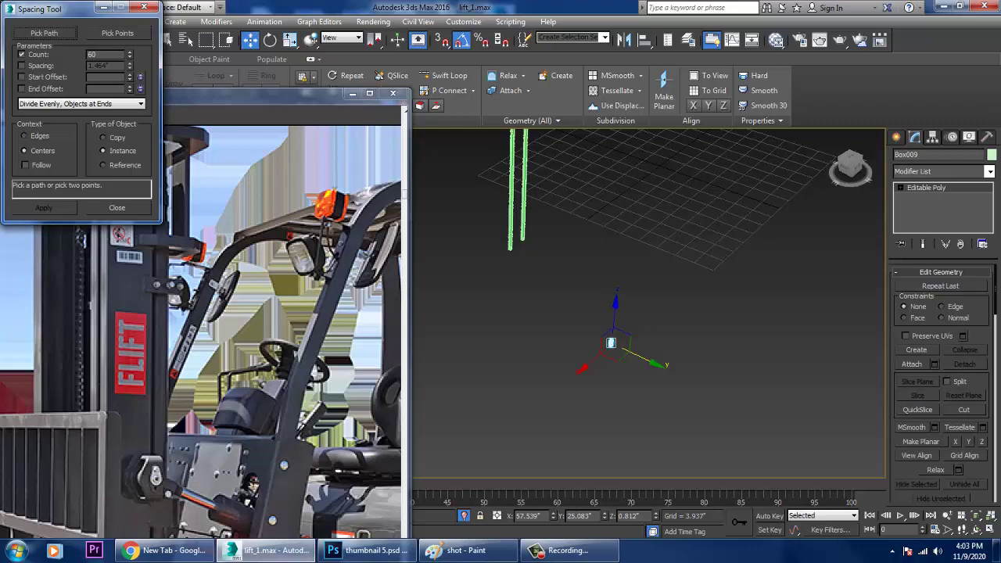
pyautogui.press('Escape')
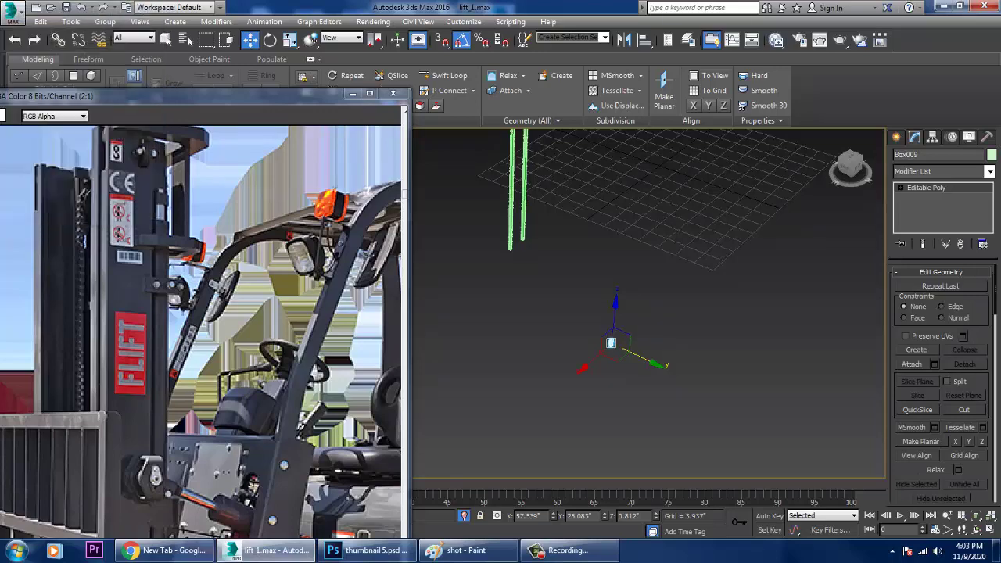
# Step: Inspect the distributed chain links along both vertical runs and around the arched top, checking their spacing and orientation
pyautogui.press('Delete')
pyautogui.moveTo(569, 156); pyautogui.dragTo(595, 389, button='middle')
pyautogui.scroll(4, 552, 278)
pyautogui.scroll(-1, 553, 278)
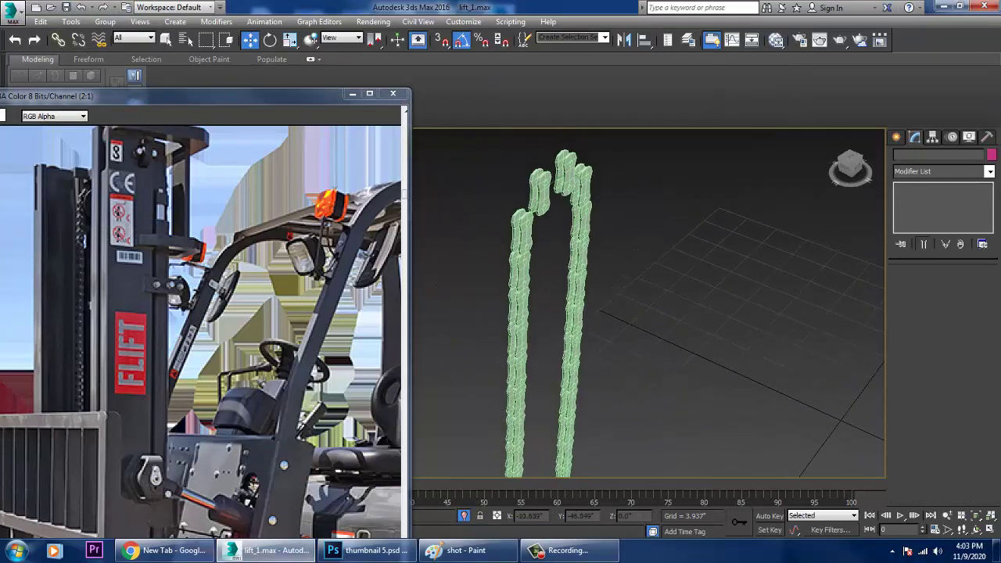
pyautogui.moveTo(525, 235); pyautogui.dragTo(536, 263, button='middle')
pyautogui.click(532, 262)
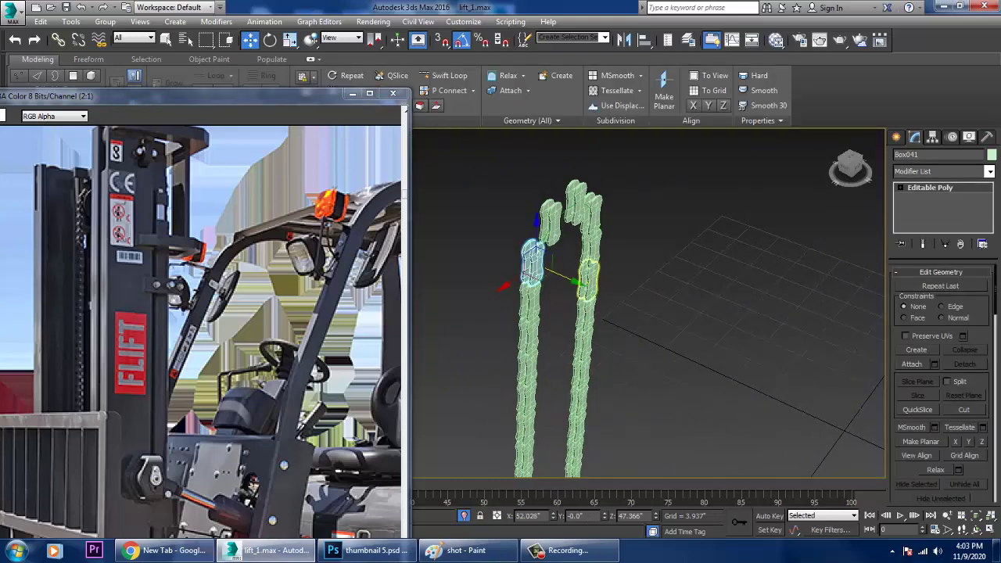
pyautogui.scroll(2, 532, 262)
pyautogui.scroll(-1, 532, 262)
pyautogui.moveTo(532, 262); pyautogui.dragTo(507, 219, button='middle')
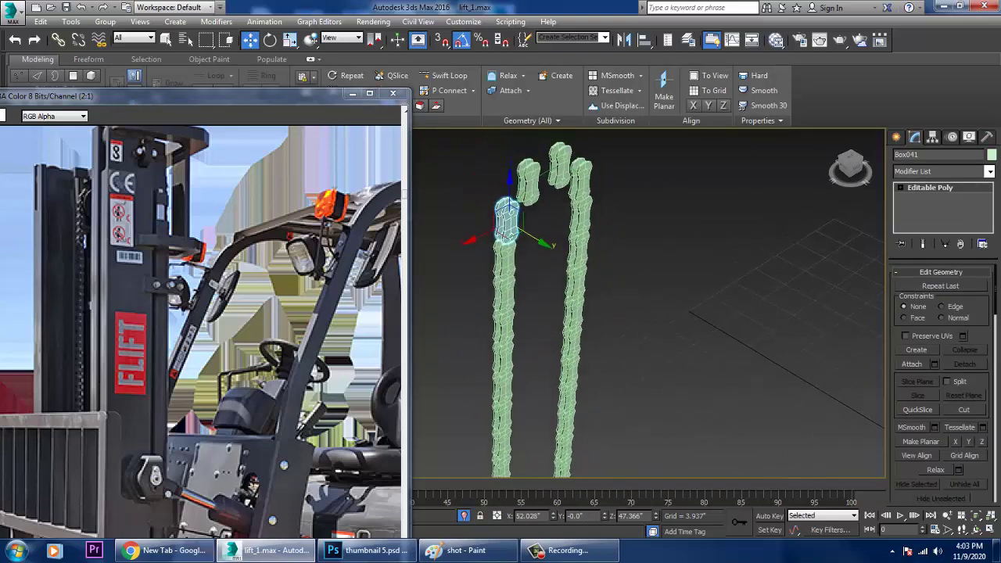
pyautogui.scroll(1, 507, 223)
pyautogui.moveTo(594, 242)
pyautogui.keyDown('alt'); pyautogui.mouseDown(button='middle')
pyautogui.moveTo(575, 234)
pyautogui.moveTo(583, 247)
pyautogui.mouseUp(button='middle'); pyautogui.keyUp('alt')
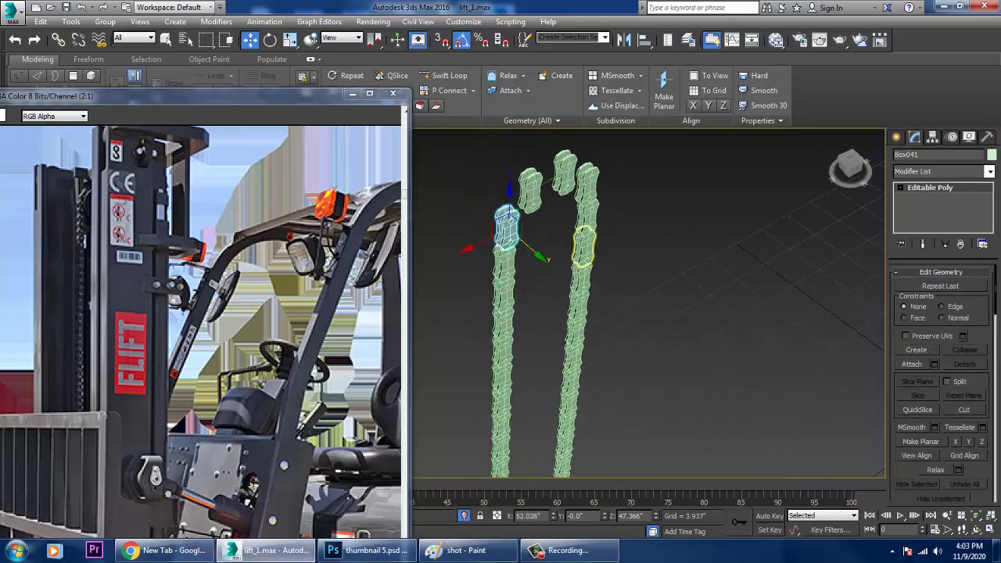
pyautogui.click(623, 280)
pyautogui.scroll(-5, 556, 213)
pyautogui.moveTo(557, 213); pyautogui.dragTo(537, 160, button='middle')
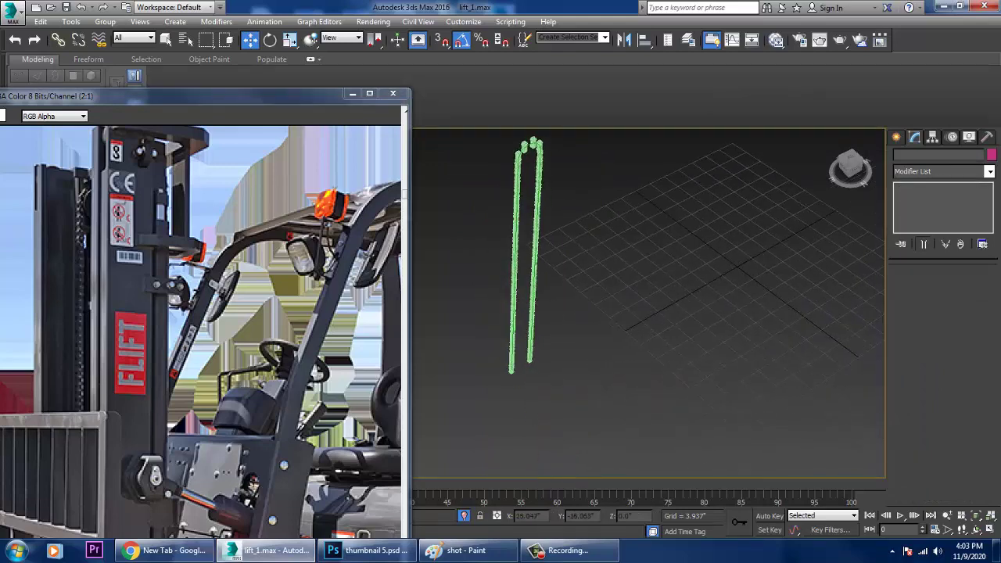
pyautogui.moveTo(577, 279); pyautogui.dragTo(552, 296, button='middle')
pyautogui.scroll(-3, 514, 231)
pyautogui.click(555, 458)
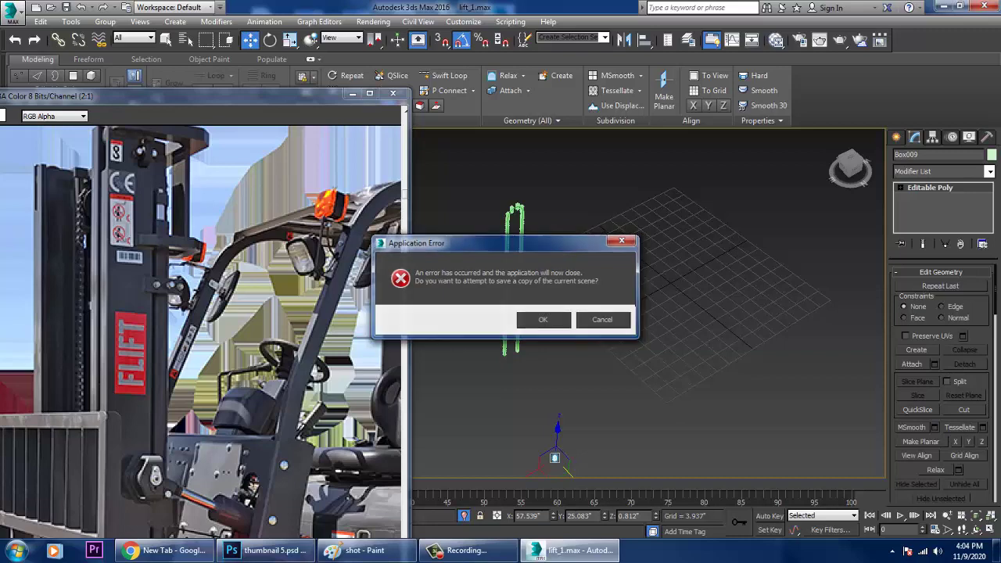
# Step: Save a recovery copy of the scene from the application error and dismiss the error report without sending it
pyautogui.press('Return')
pyautogui.press('Return')
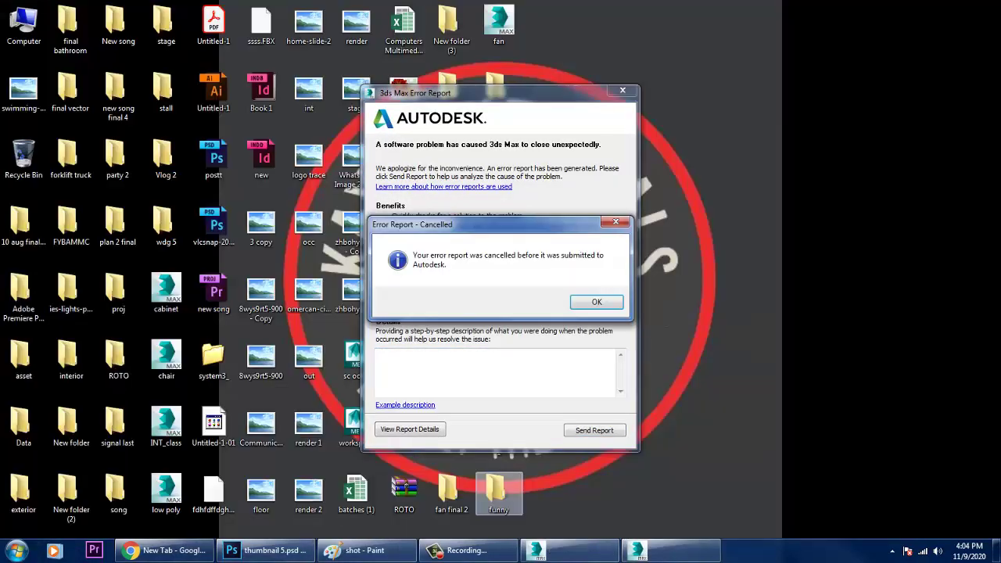
pyautogui.click(596, 302)
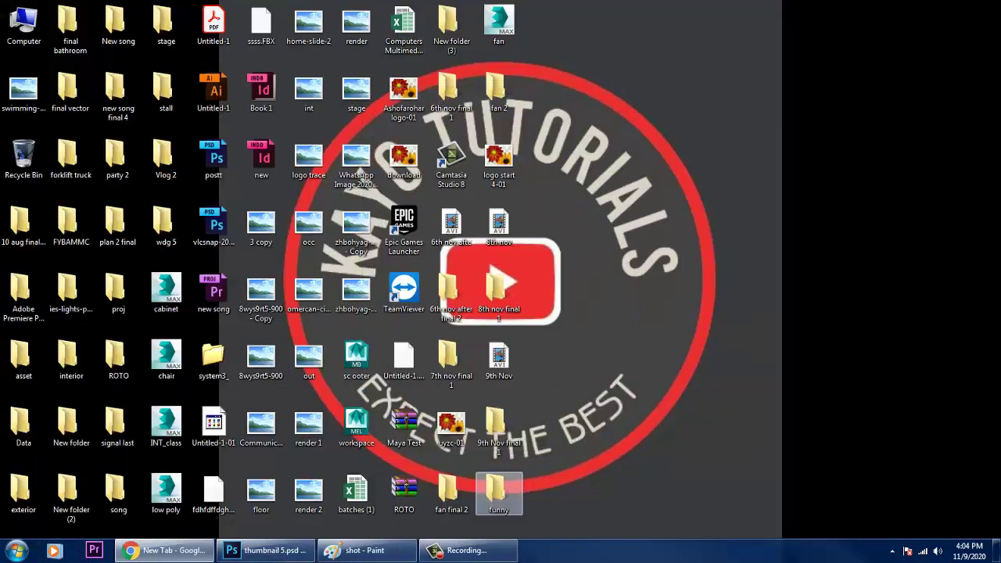
pyautogui.click(596, 302)
# Step: Relaunch 3ds Max 2016, open the recent file lift_1_recover and dismiss the isolation notice
pyautogui.click(17, 551)
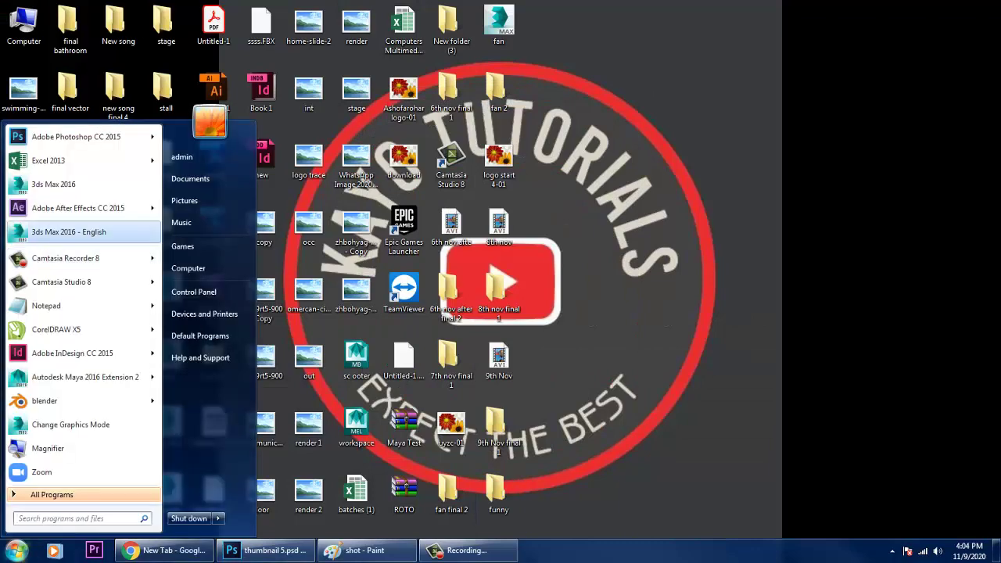
pyautogui.click(69, 232)
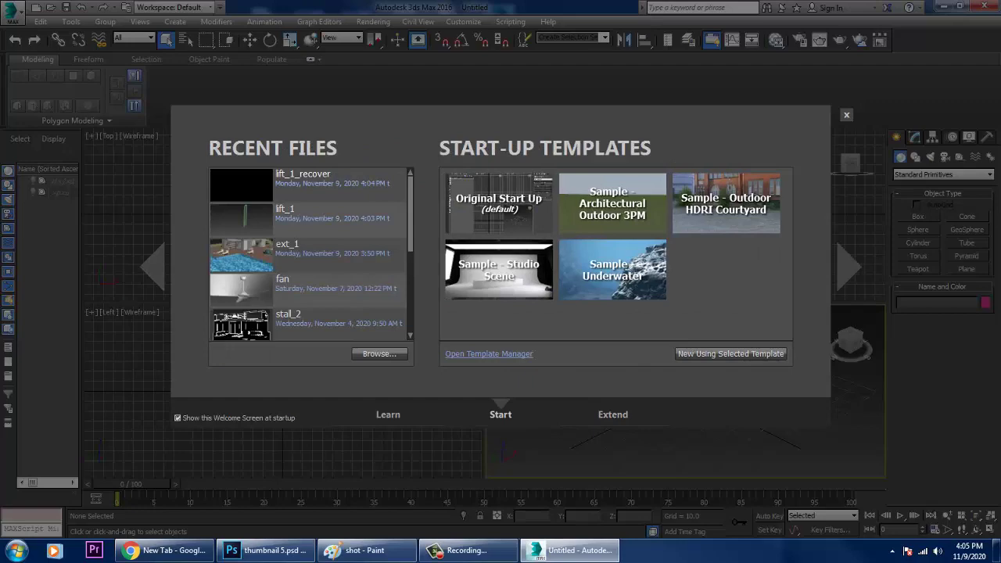
pyautogui.click(329, 184)
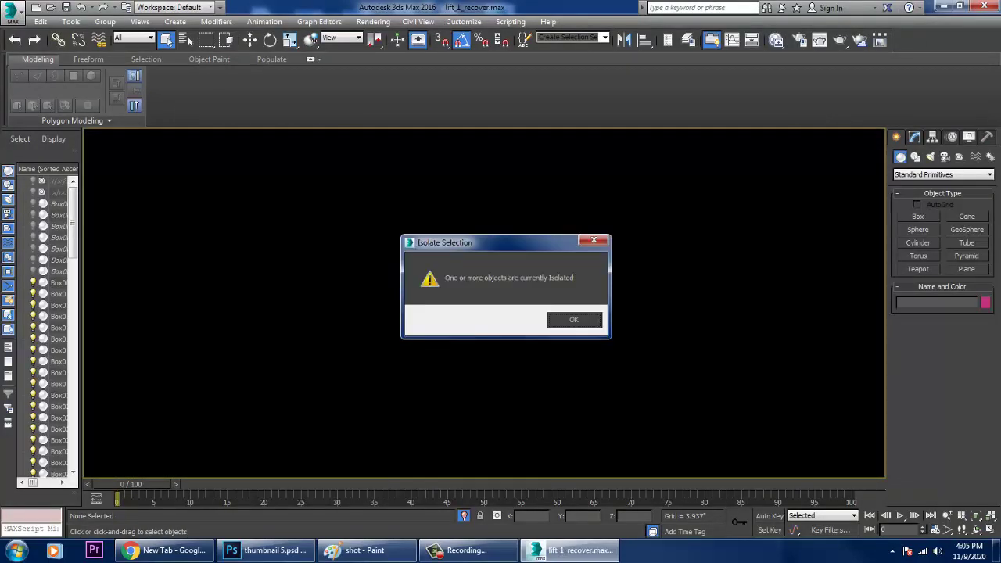
pyautogui.click(573, 319)
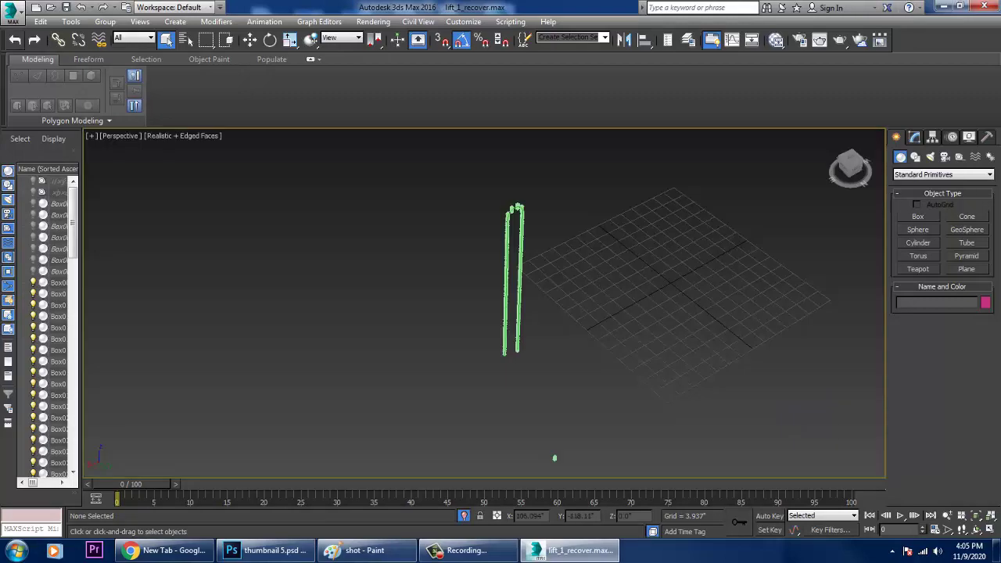
# Step: Save the recovered scene as lift_2 in the forklift truck folder on the Desktop
pyautogui.click(13, 13)
pyautogui.click(44, 151)
pyautogui.click(36, 119)
pyautogui.click(277, 243)
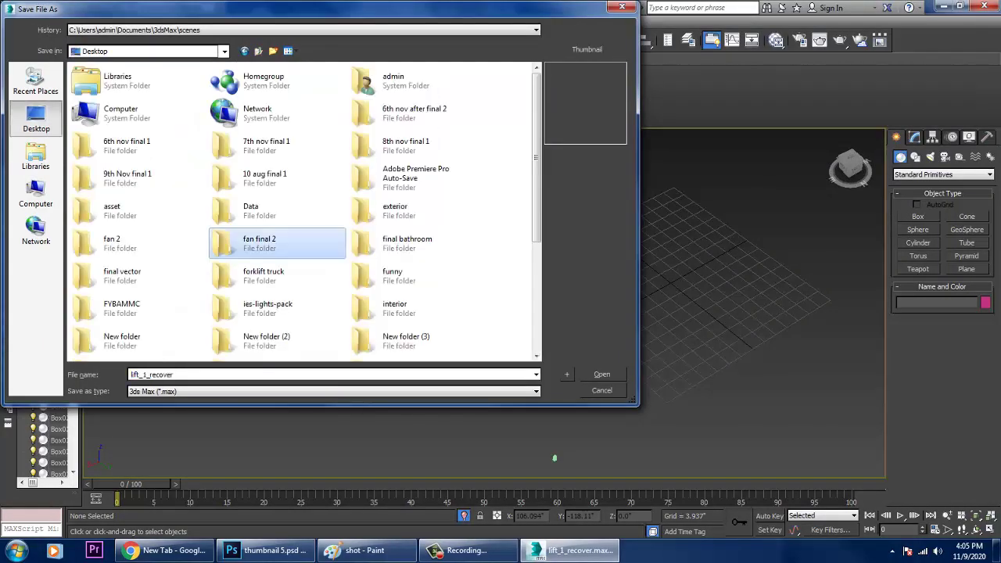
pyautogui.press('f')
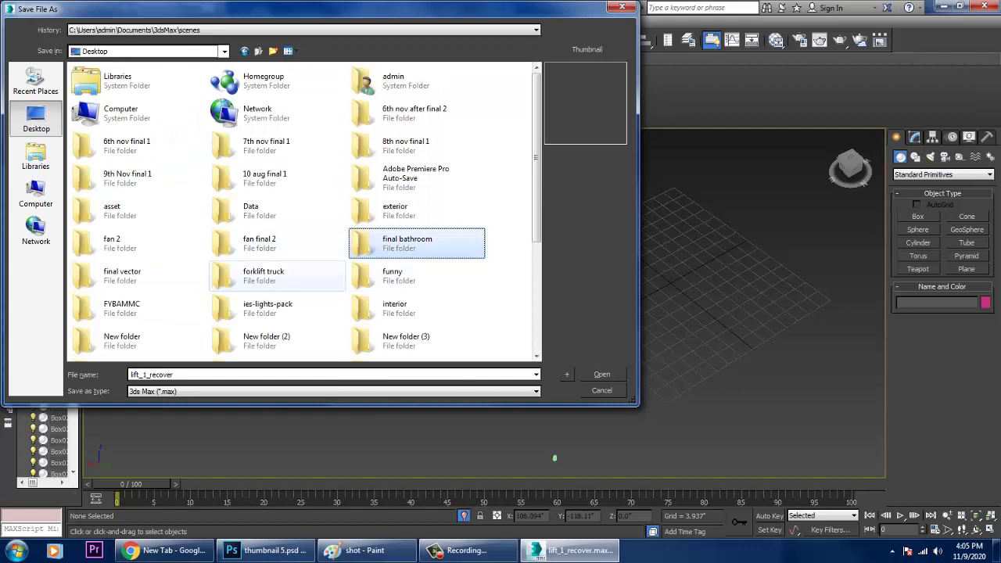
pyautogui.doubleClick(270, 276)
pyautogui.click(195, 375)
pyautogui.click(196, 374)
pyautogui.moveTo(178, 375); pyautogui.dragTo(143, 375)
pyautogui.write('2')
pyautogui.press('Return')
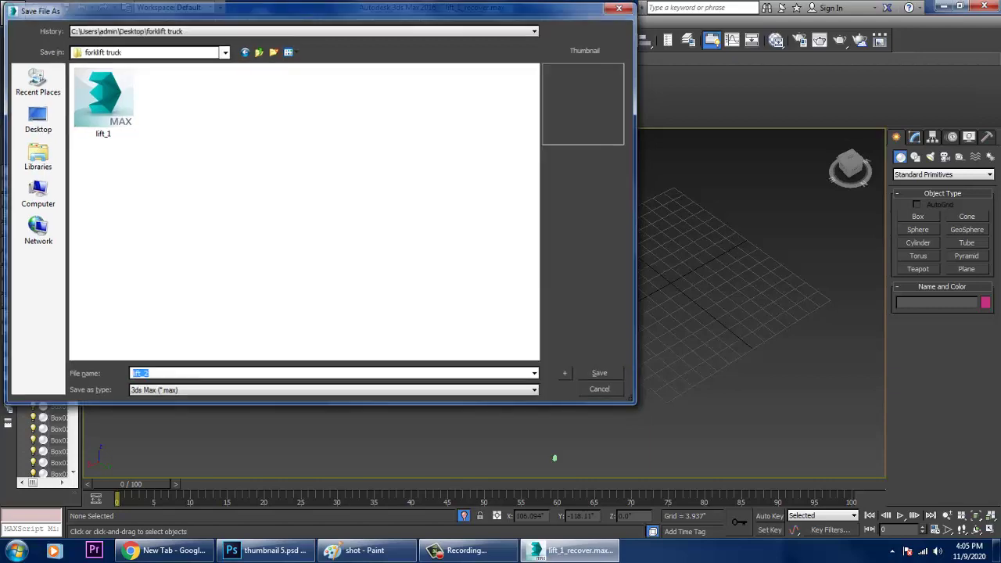
# Step: End the isolation to bring back the whole forklift and freeze the ground plane
pyautogui.rightClick(660, 271)
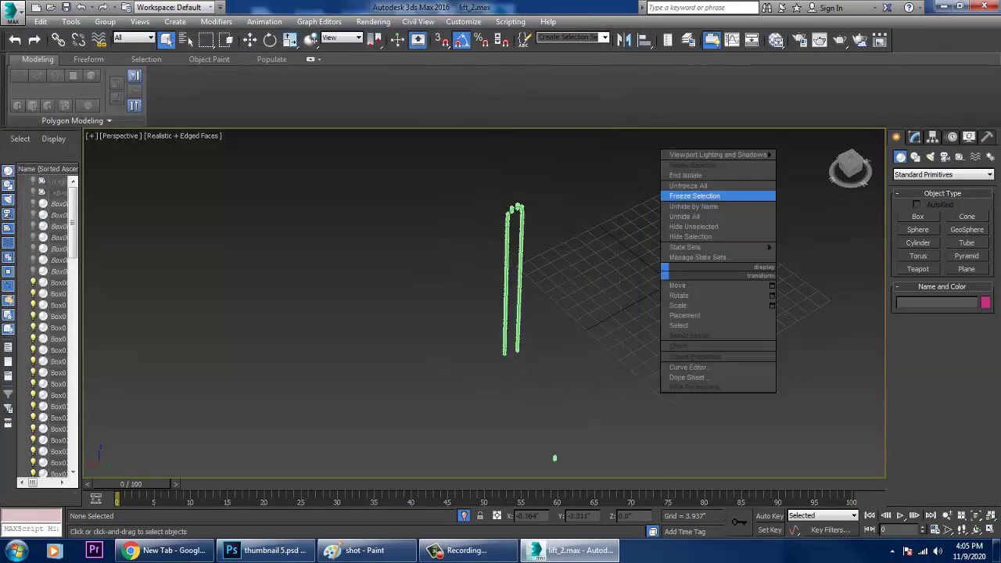
pyautogui.click(685, 175)
pyautogui.keyDown('alt'); pyautogui.moveTo(708, 178); pyautogui.dragTo(668, 257, button='middle'); pyautogui.keyUp('alt')
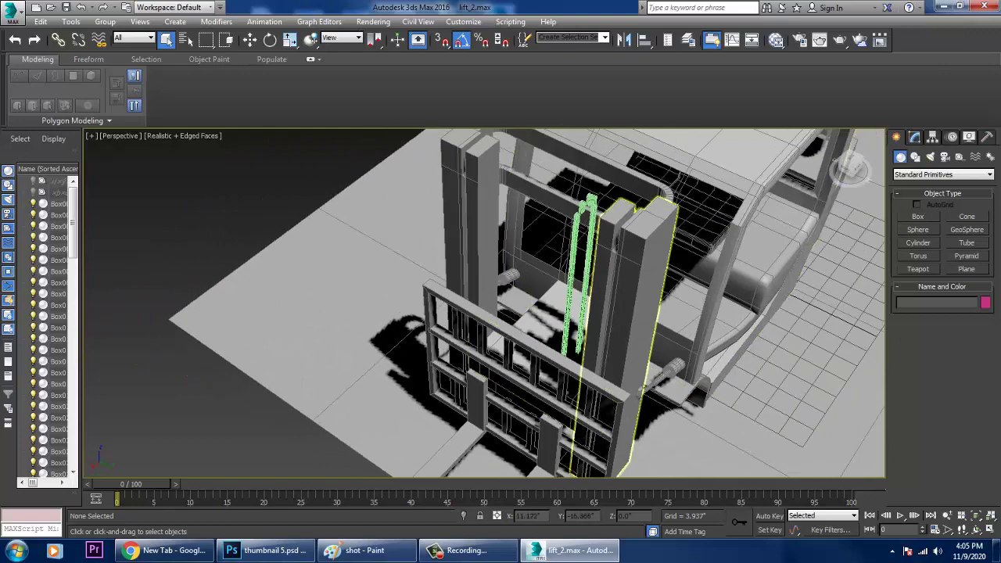
pyautogui.keyDown('alt'); pyautogui.moveTo(600, 222); pyautogui.dragTo(651, 391, button='middle'); pyautogui.keyUp('alt')
pyautogui.scroll(3, 533, 269)
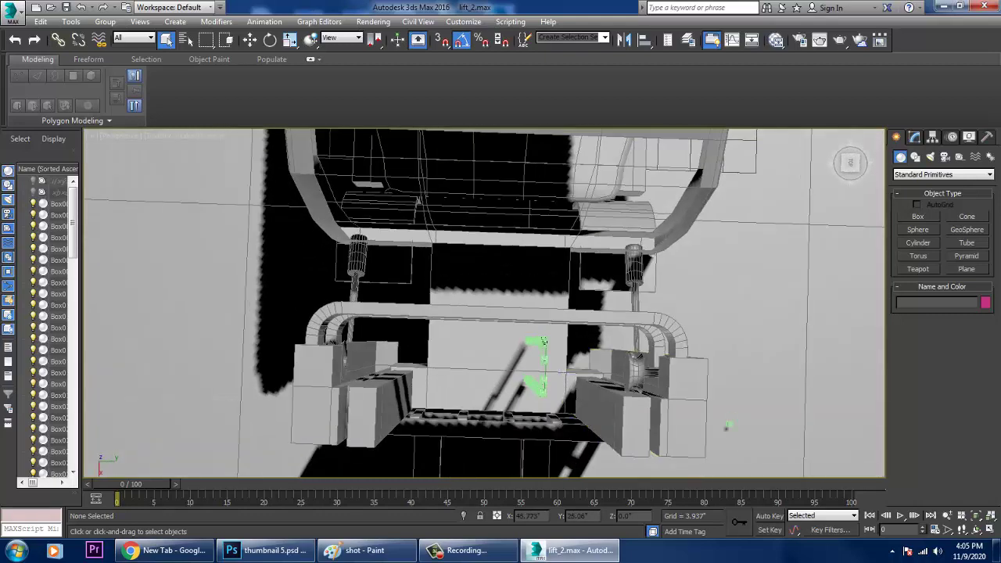
pyautogui.rightClick(735, 321)
pyautogui.click(770, 245)
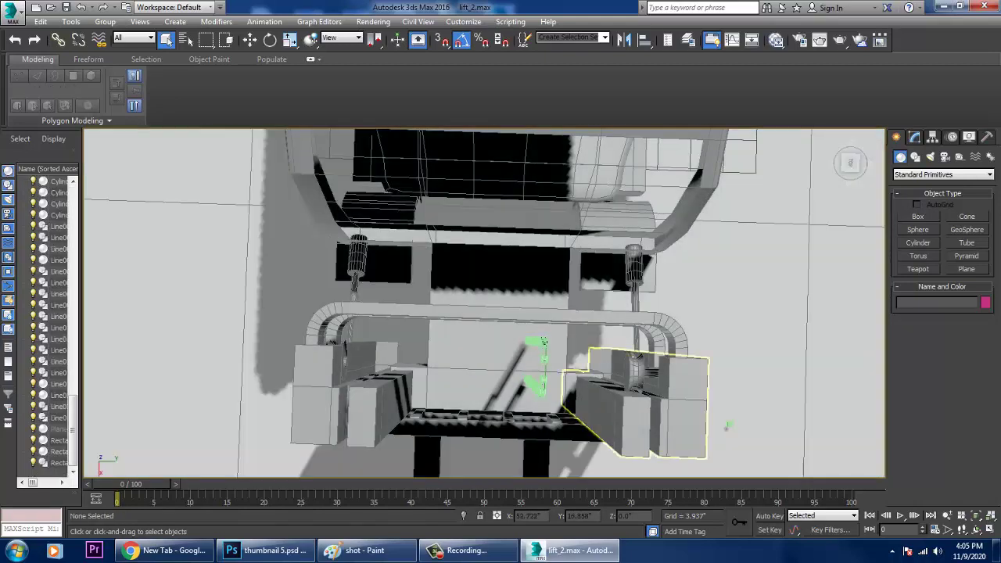
# Step: Select only the distributed chain links and their path line, and move them along Y well clear of the forklift
pyautogui.moveTo(794, 300); pyautogui.dragTo(478, 404)
pyautogui.keyDown('alt'); pyautogui.moveTo(804, 365); pyautogui.dragTo(679, 459); pyautogui.keyUp('alt')
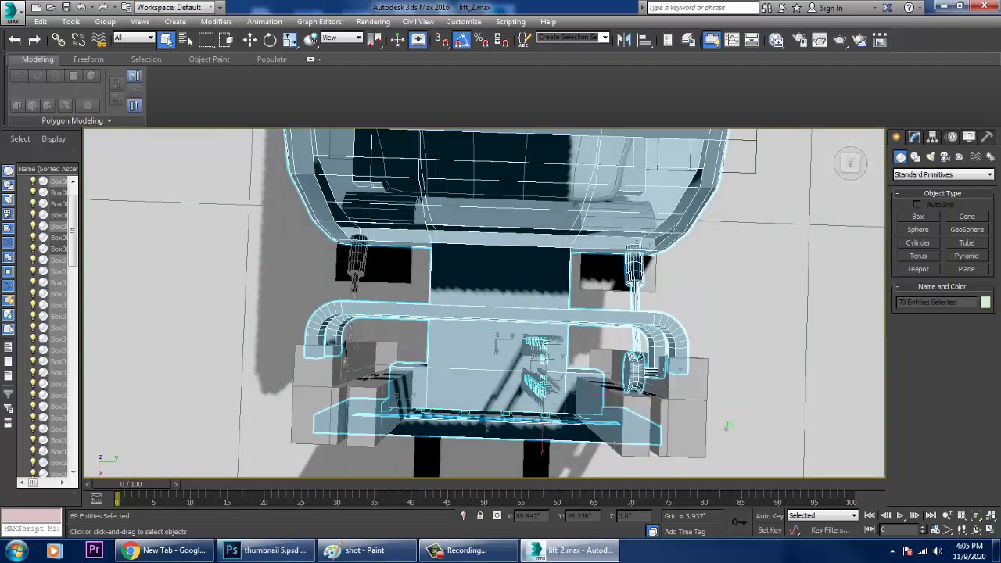
pyautogui.keyDown('alt'); pyautogui.moveTo(790, 206); pyautogui.dragTo(576, 477); pyautogui.keyUp('alt')
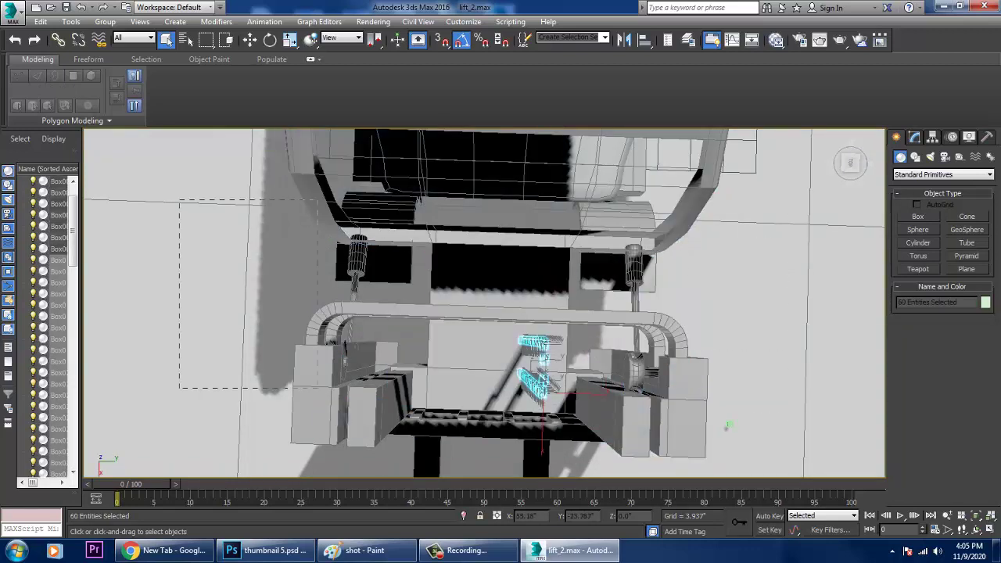
pyautogui.keyDown('alt'); pyautogui.moveTo(318, 388); pyautogui.dragTo(415, 422); pyautogui.keyUp('alt')
pyautogui.scroll(-4, 458, 387)
pyautogui.keyDown('alt'); pyautogui.moveTo(457, 387); pyautogui.dragTo(415, 258, button='middle'); pyautogui.keyUp('alt')
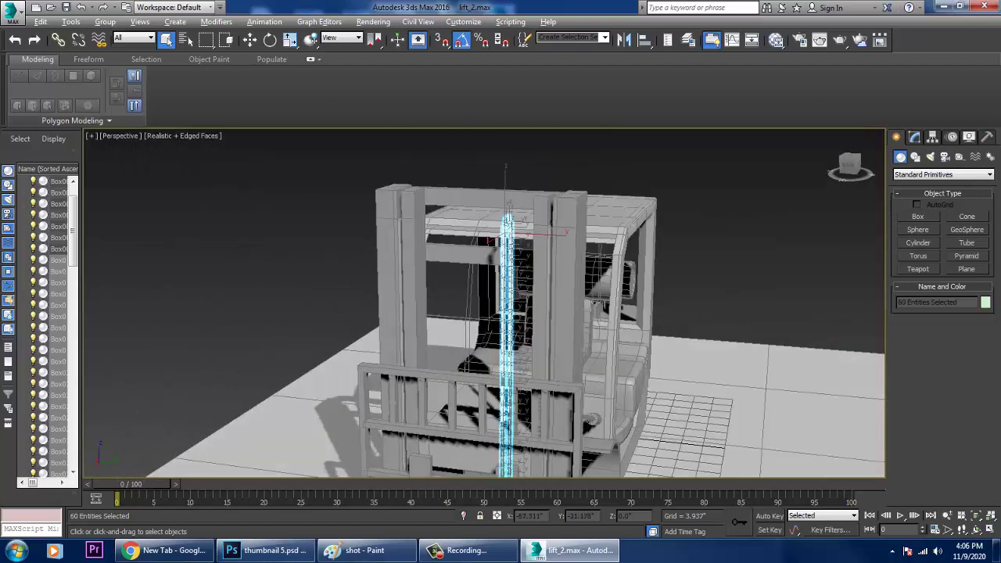
pyautogui.keyDown('alt'); pyautogui.moveTo(547, 375); pyautogui.dragTo(510, 424, button='middle'); pyautogui.keyUp('alt')
pyautogui.scroll(-5, 469, 383)
pyautogui.press('w')
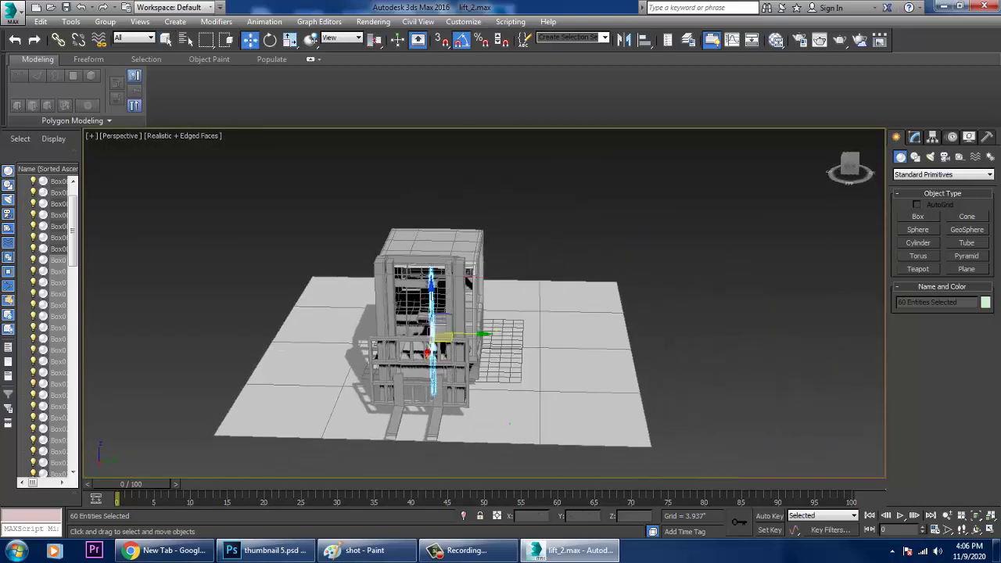
pyautogui.moveTo(474, 335); pyautogui.dragTo(713, 338)
pyautogui.click(600, 401)
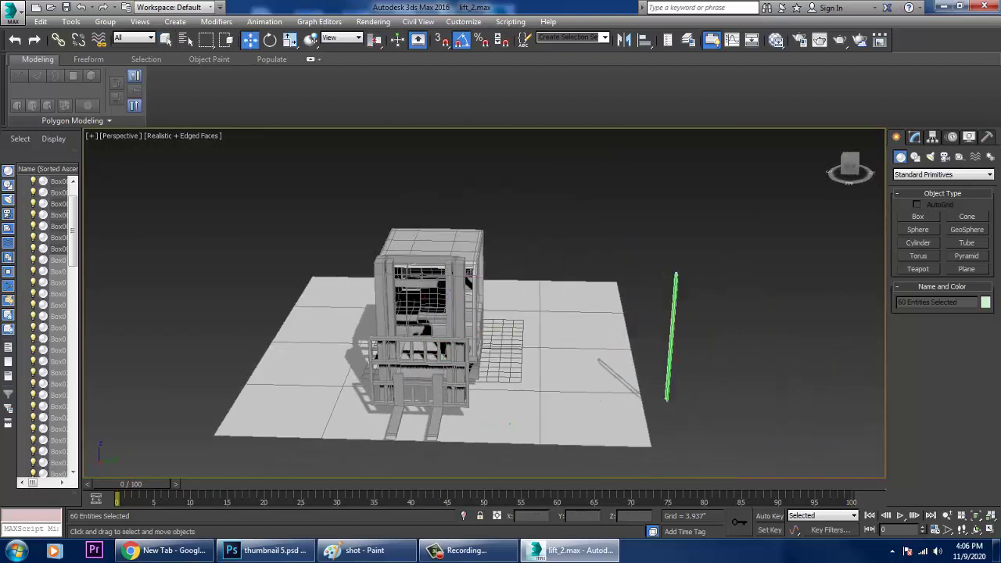
# Step: Move the arched path line along Y out of the chain and delete all the distributed links
pyautogui.scroll(6, 674, 312)
pyautogui.keyDown('alt'); pyautogui.moveTo(655, 310); pyautogui.dragTo(682, 305, button='middle'); pyautogui.keyUp('alt')
pyautogui.scroll(7, 665, 283)
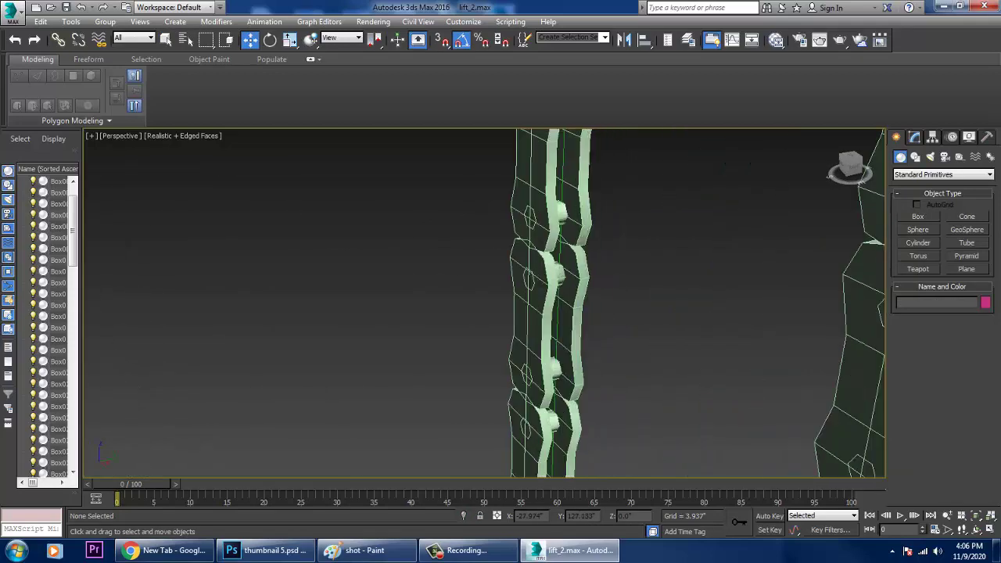
pyautogui.scroll(3, 585, 312)
pyautogui.moveTo(540, 250); pyautogui.dragTo(549, 262, button='middle')
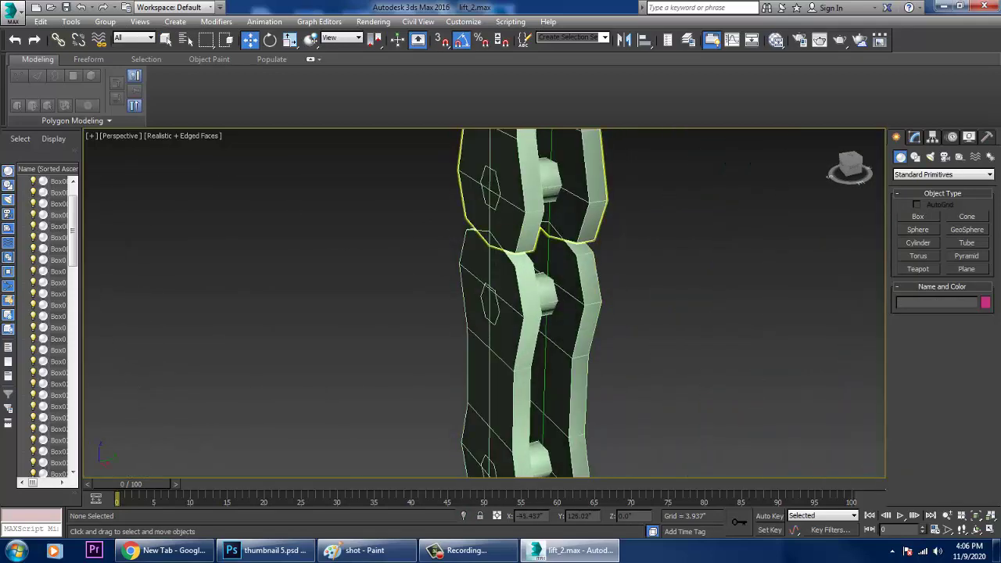
pyautogui.click(549, 235)
pyautogui.scroll(-13, 580, 275)
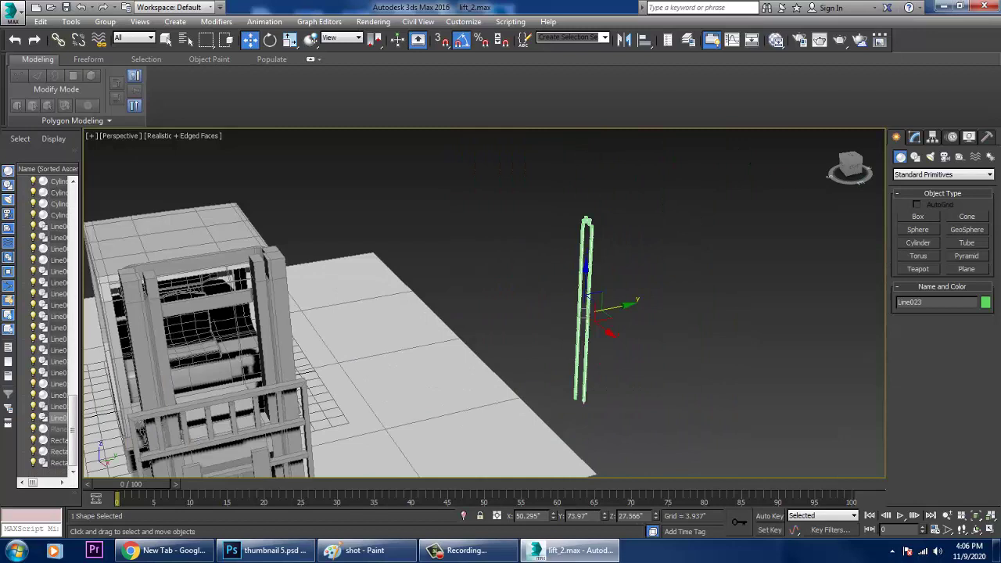
pyautogui.moveTo(621, 306); pyautogui.dragTo(726, 285)
pyautogui.moveTo(556, 188); pyautogui.dragTo(623, 415)
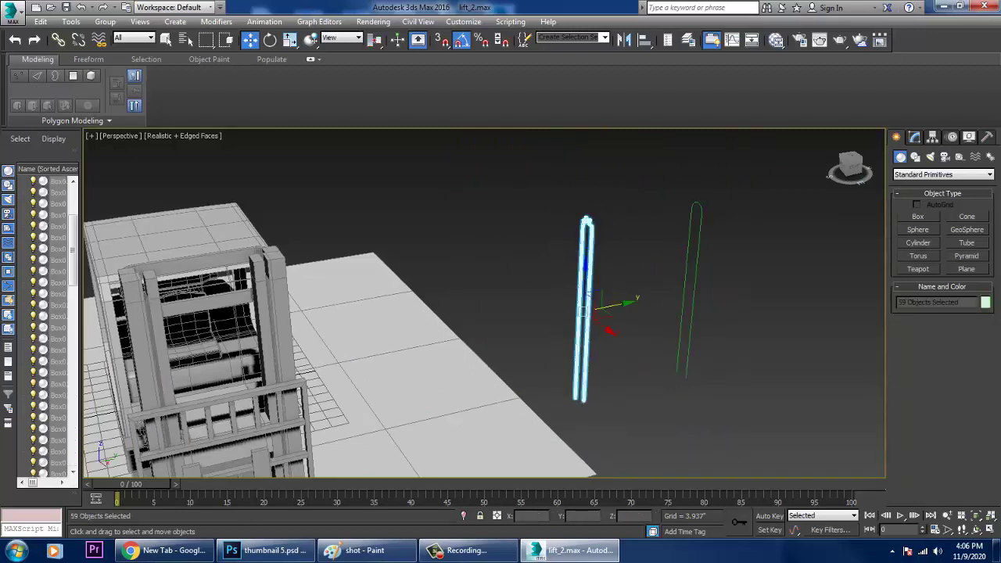
pyautogui.press('Delete')
# Step: Move the original chain link along Y to just beside the lower ends of the arched path line
pyautogui.keyDown('alt'); pyautogui.moveTo(458, 366); pyautogui.dragTo(400, 378, button='middle'); pyautogui.keyUp('alt')
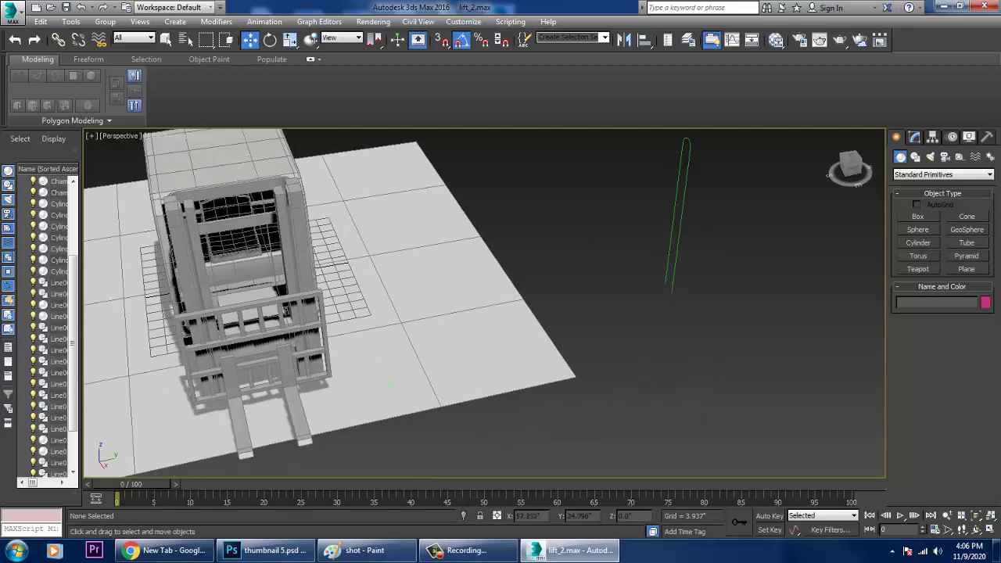
pyautogui.click(389, 383)
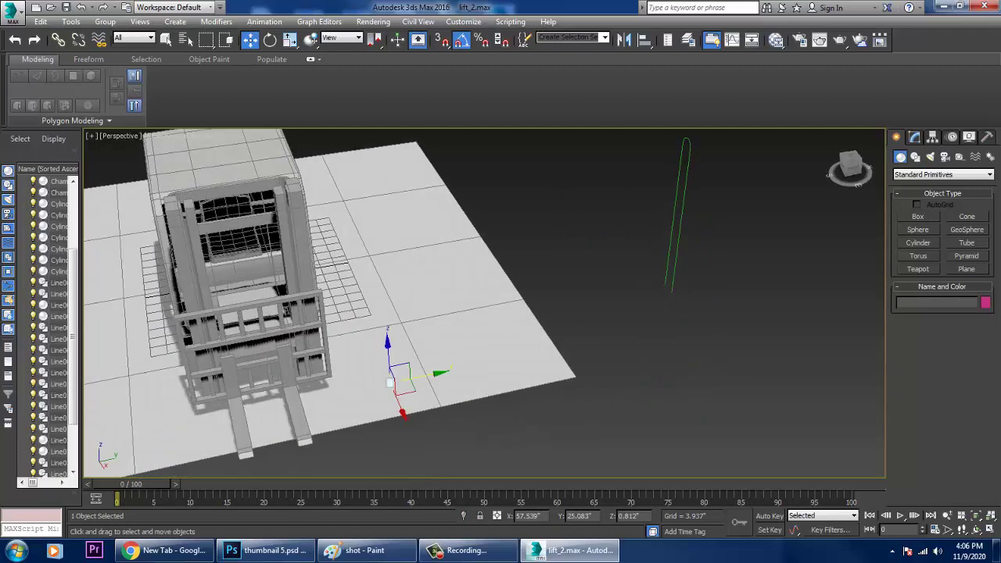
pyautogui.moveTo(390, 383); pyautogui.dragTo(680, 321)
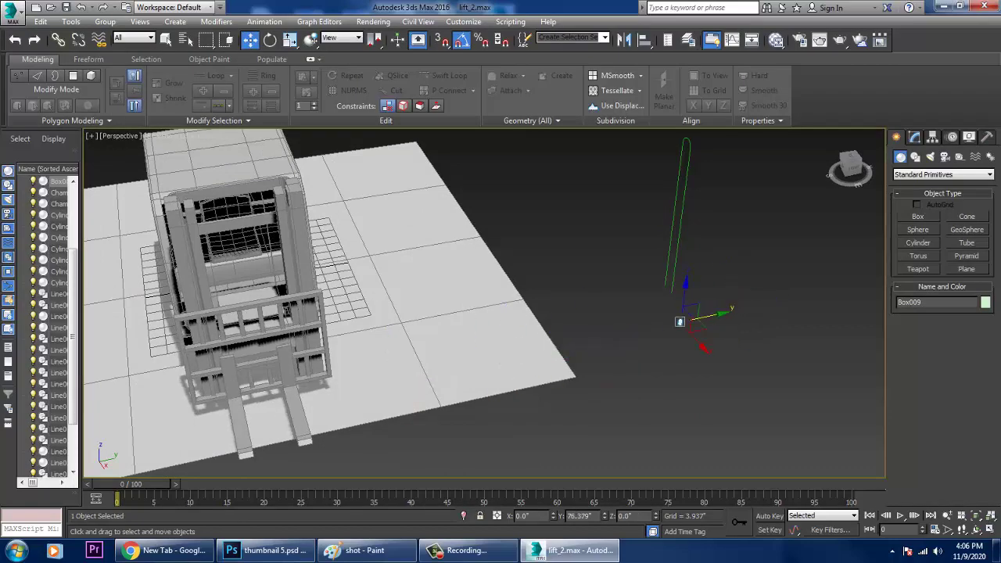
pyautogui.press('z')
pyautogui.keyDown('alt'); pyautogui.moveTo(594, 319); pyautogui.dragTo(627, 420, button='middle'); pyautogui.keyUp('alt')
pyautogui.scroll(-10, 646, 316)
pyautogui.scroll(-3, 521, 313)
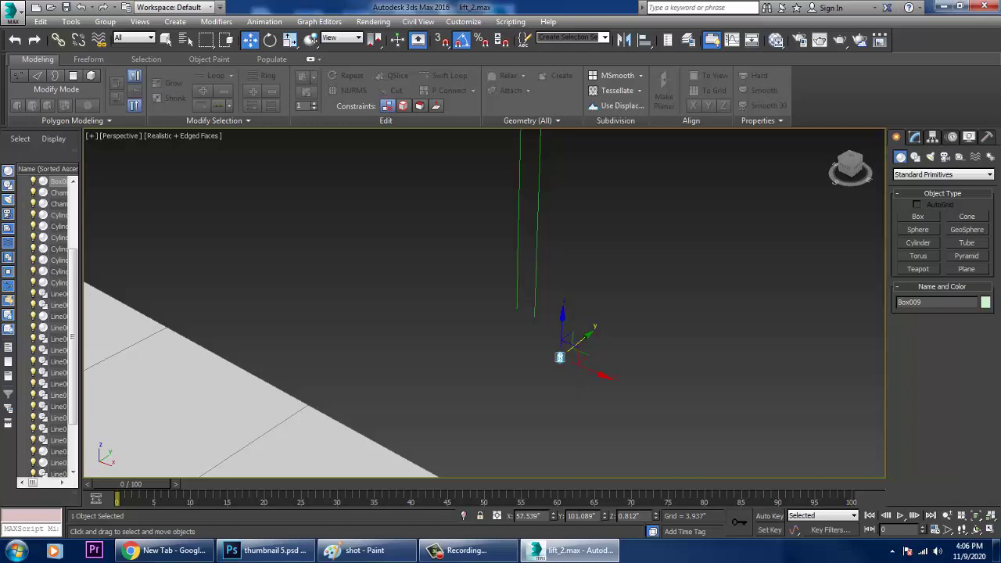
pyautogui.click(70, 21)
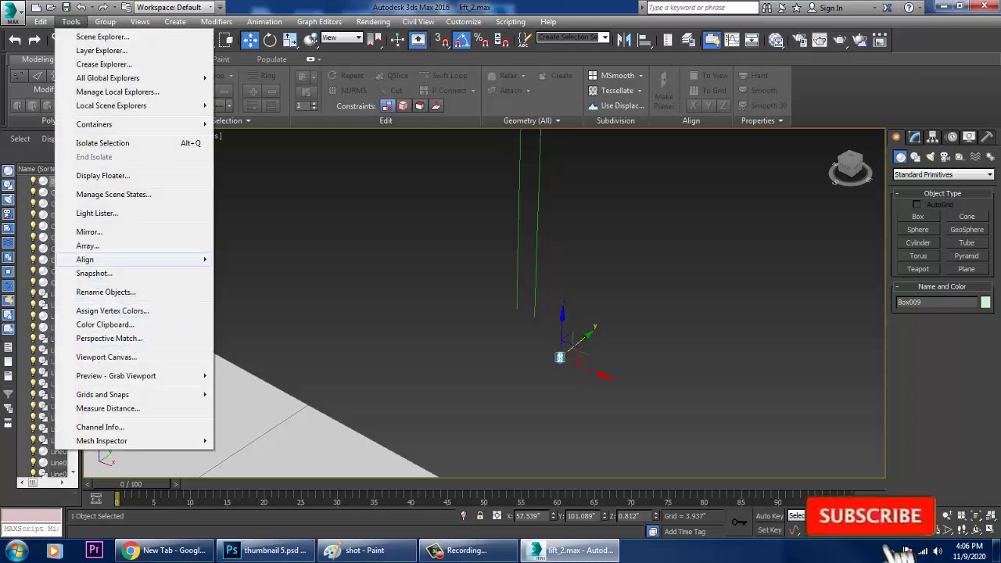
pyautogui.moveTo(125, 259)
pyautogui.click(256, 286)
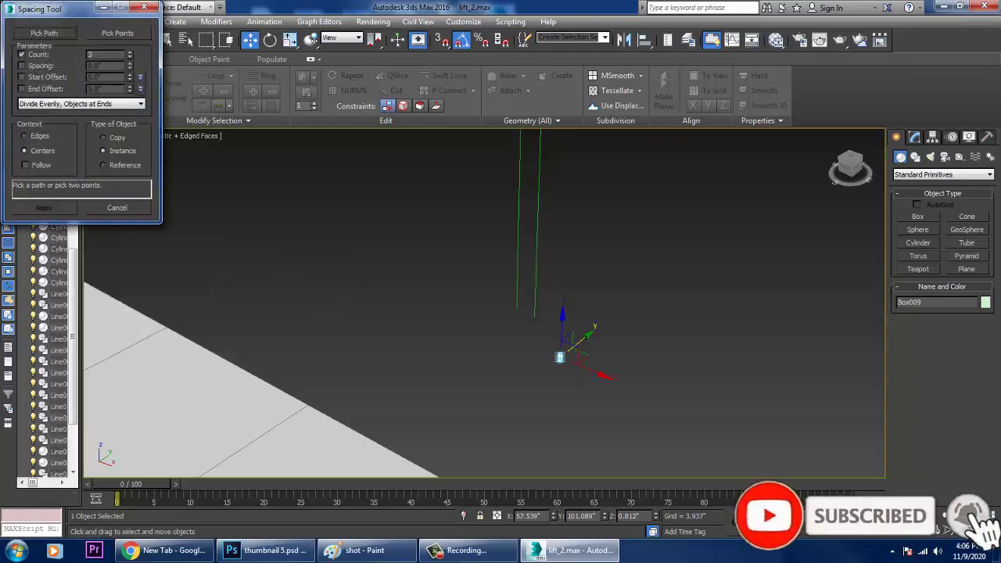
pyautogui.click(44, 33)
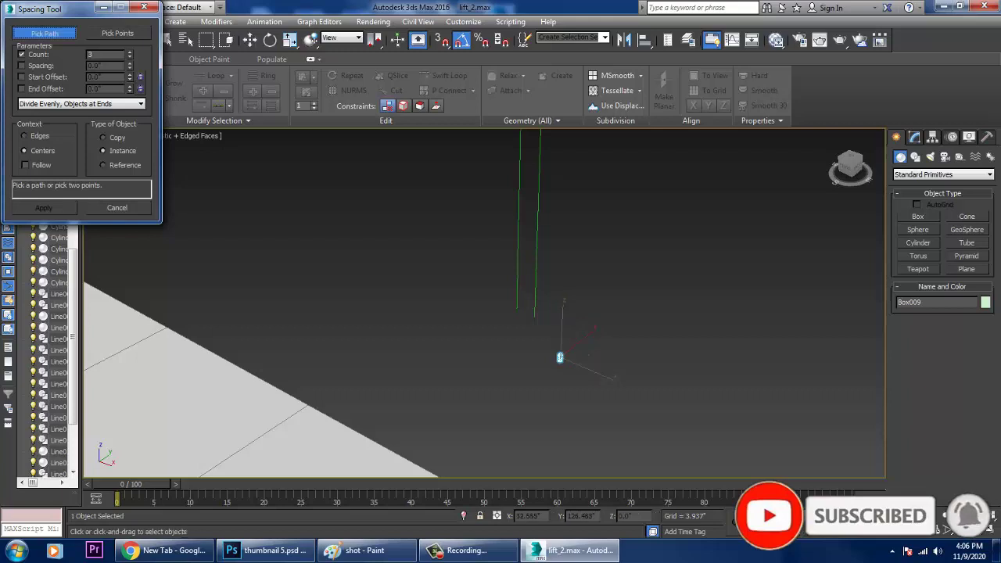
pyautogui.click(559, 357)
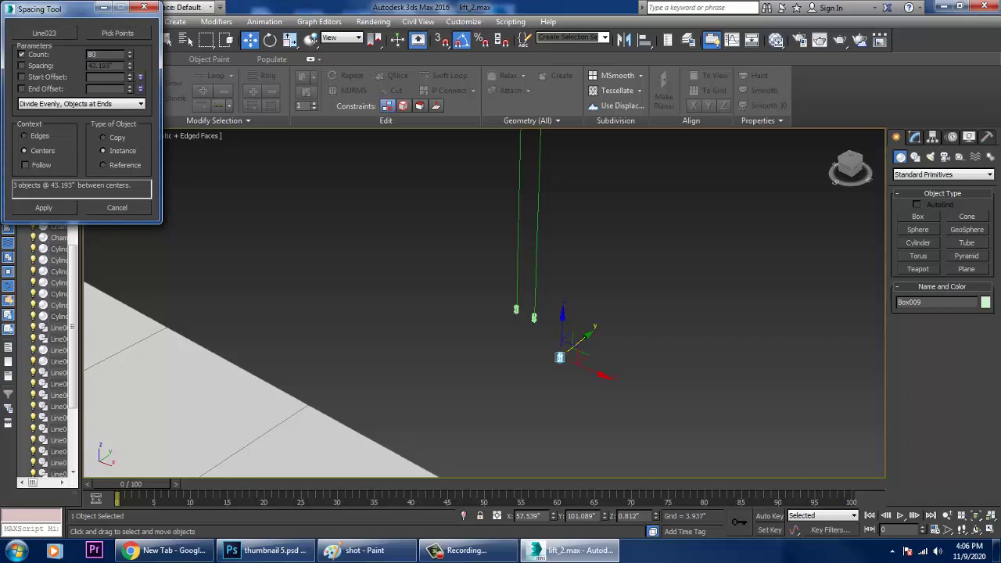
pyautogui.click(551, 246)
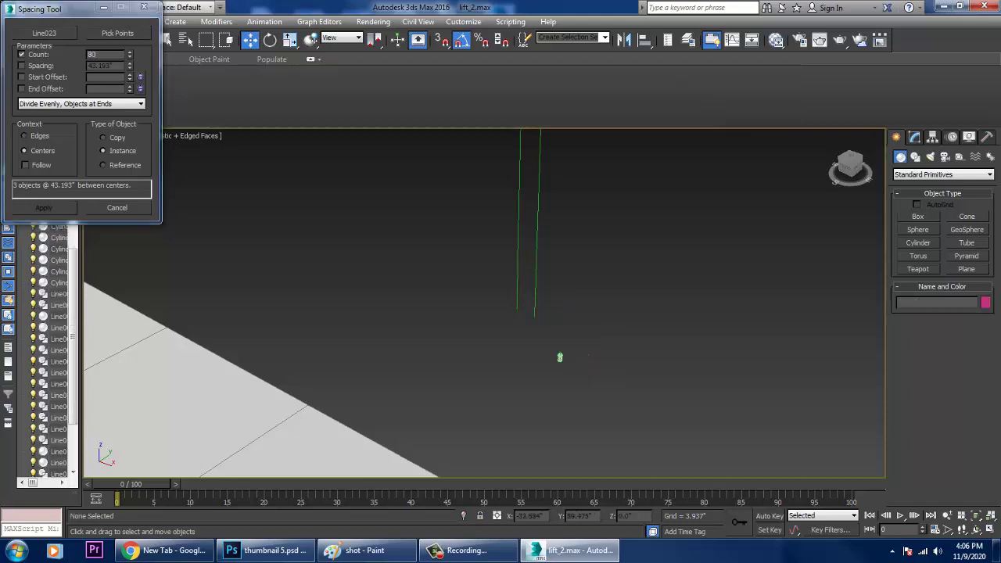
pyautogui.click(536, 247)
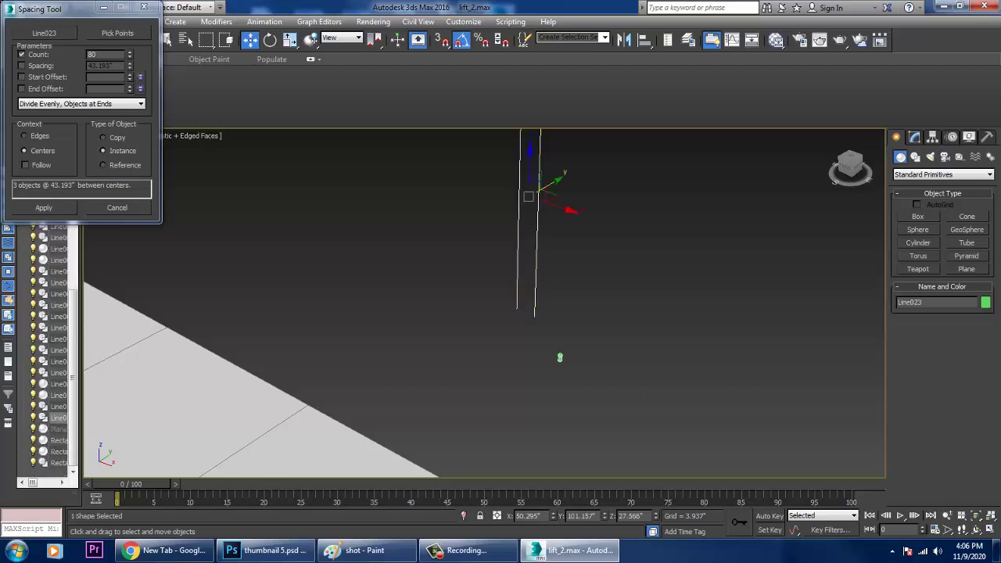
pyautogui.keyDown('alt'); pyautogui.moveTo(536, 203); pyautogui.dragTo(478, 280, button='middle'); pyautogui.keyUp('alt')
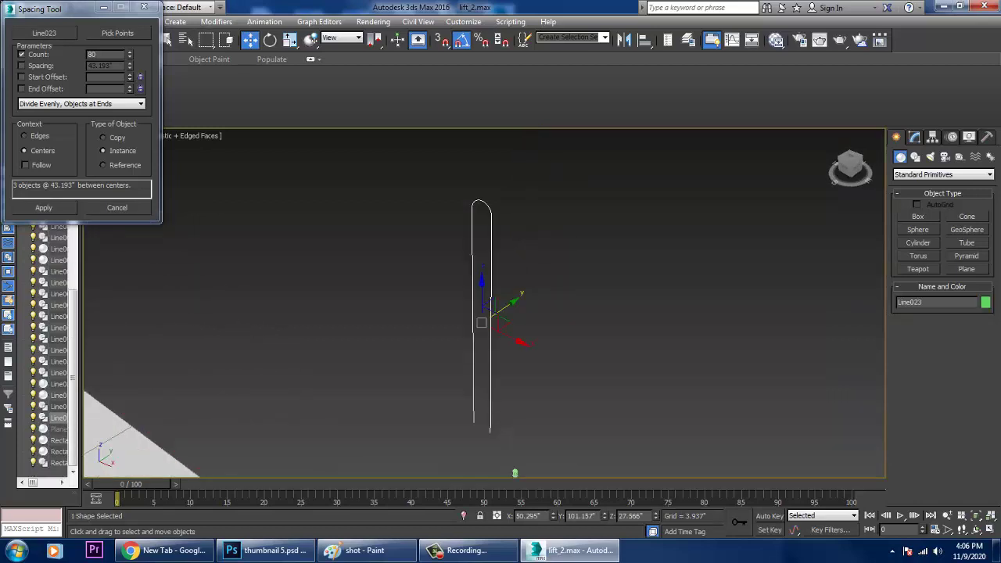
pyautogui.click(515, 473)
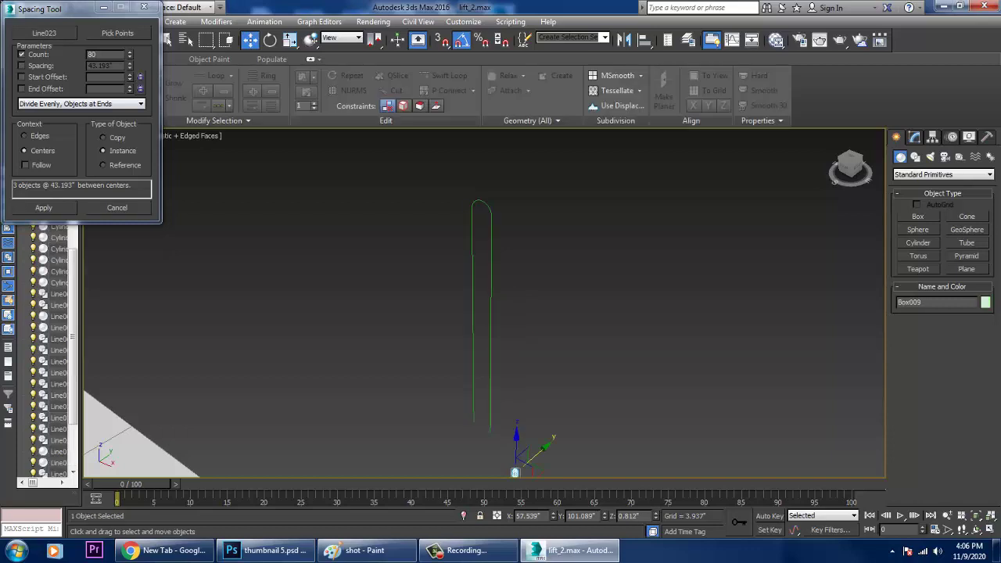
pyautogui.click(117, 208)
pyautogui.click(423, 368)
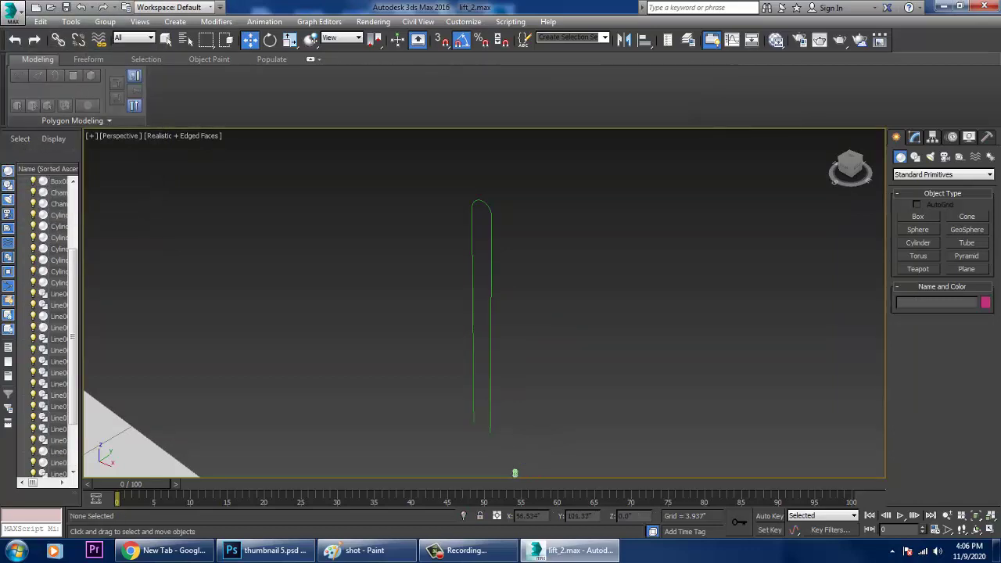
# Step: Distribute the original chain link along the arched path line with the Spacing Tool, using a count of 27
pyautogui.click(514, 472)
pyautogui.click(70, 21)
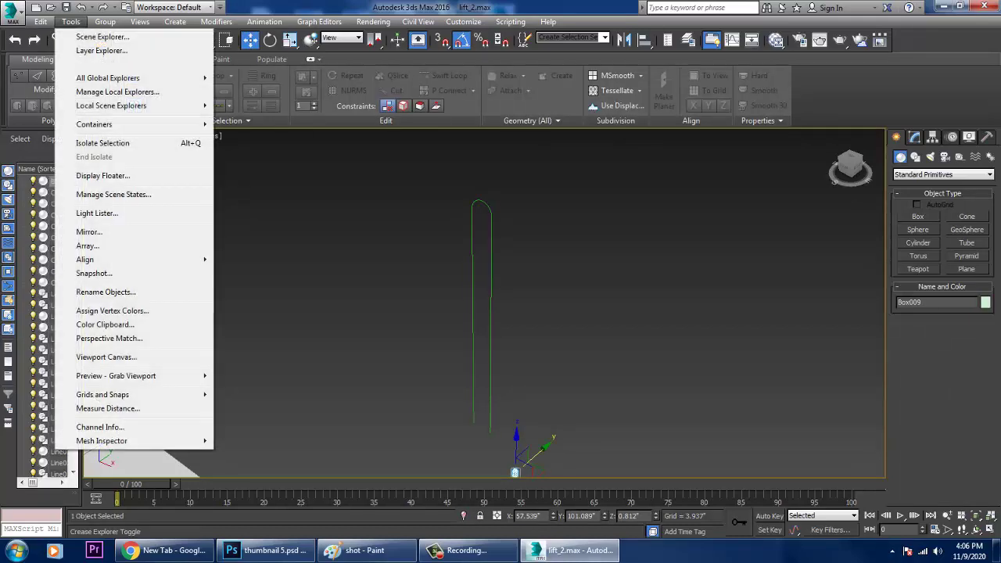
pyautogui.moveTo(156, 259)
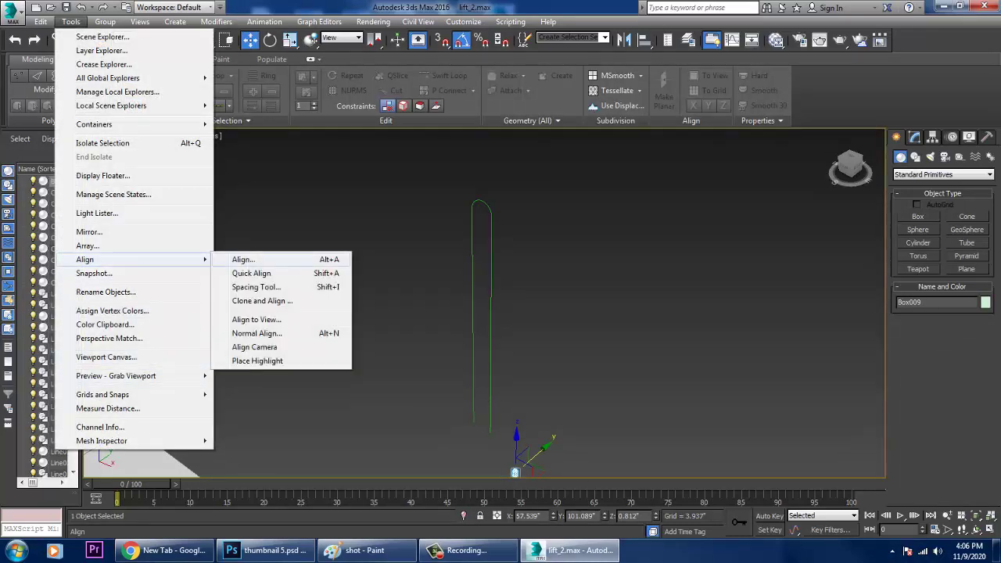
pyautogui.click(257, 287)
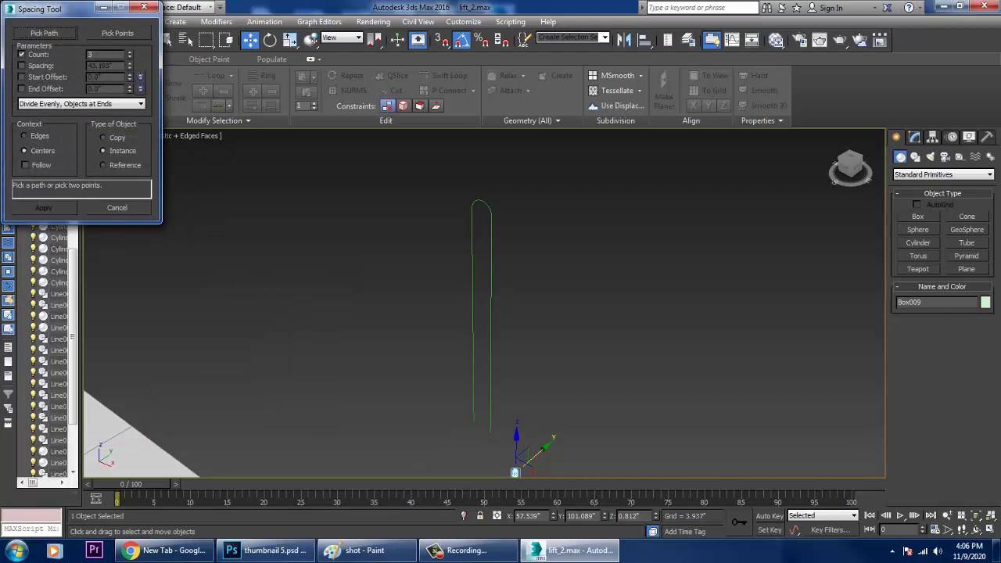
pyautogui.click(45, 33)
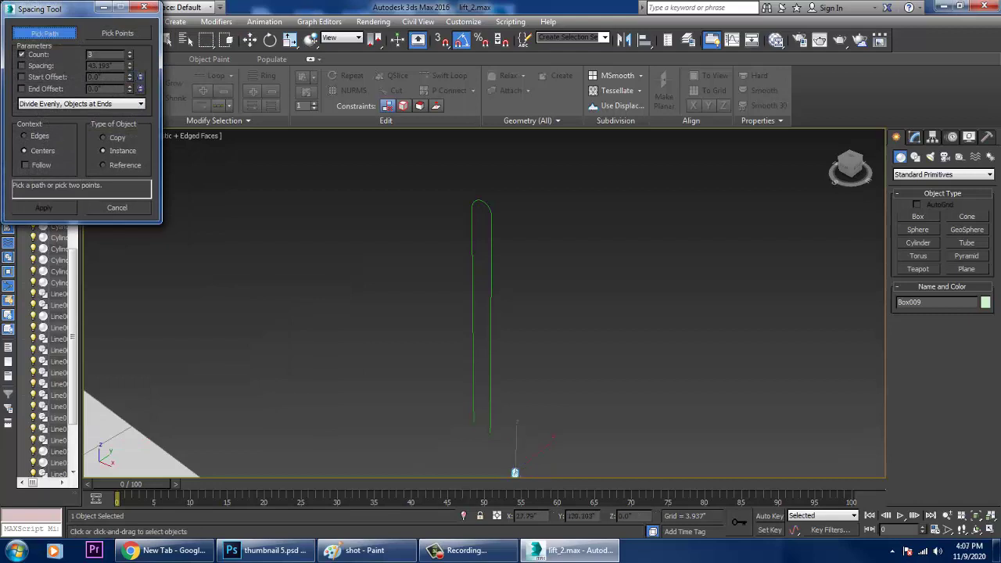
pyautogui.click(491, 309)
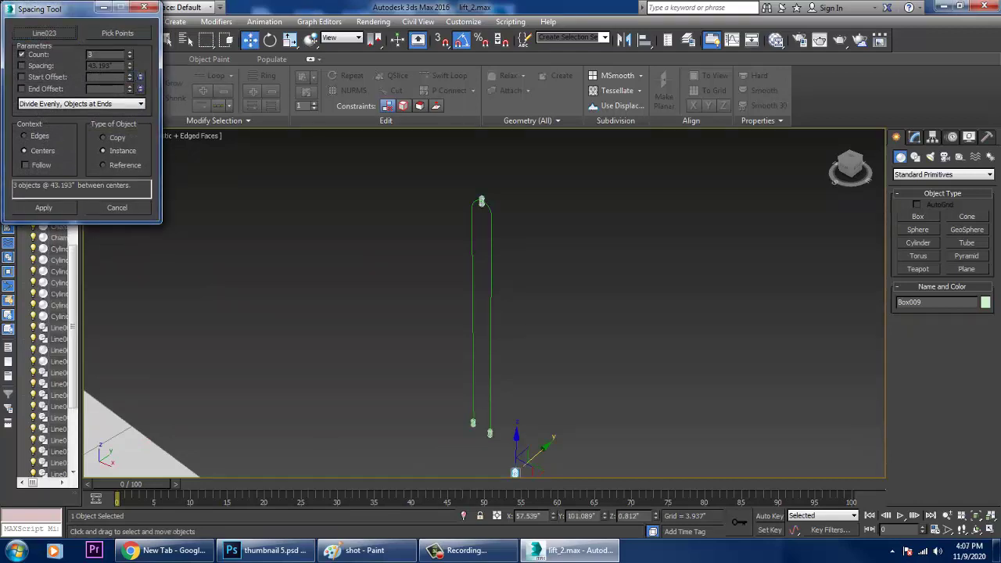
pyautogui.click(129, 53)
pyautogui.click(129, 52)
pyautogui.click(130, 52)
pyautogui.click(129, 52)
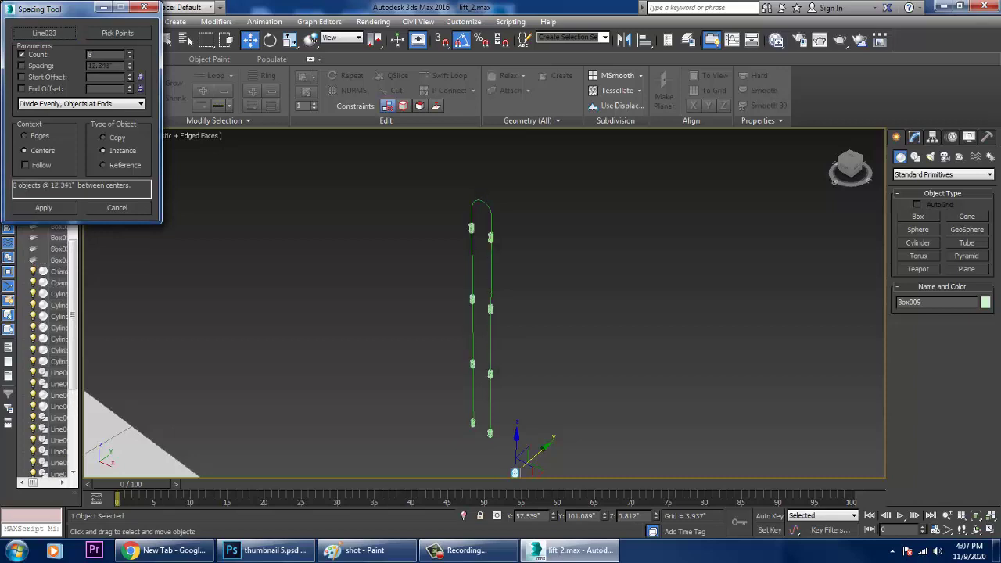
pyautogui.click(130, 53)
pyautogui.click(130, 53)
pyautogui.click(130, 52)
pyautogui.click(130, 52)
pyautogui.click(130, 52)
pyautogui.moveTo(130, 52); pyautogui.dragTo(130, 52)
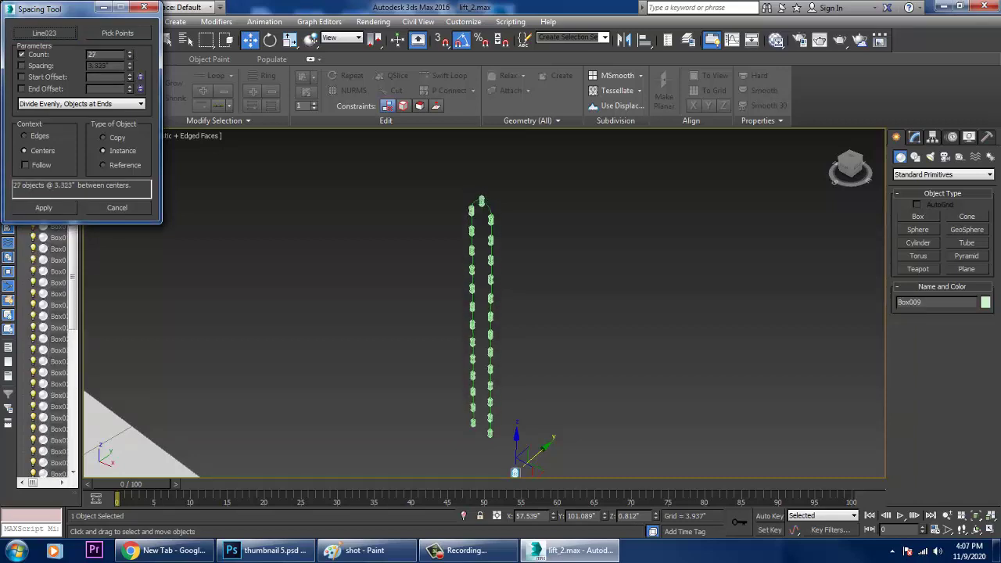
# Step: Try the Follow option and edge-based spacing on the distributed links, then return to unrotated links spaced by centers
pyautogui.click(25, 165)
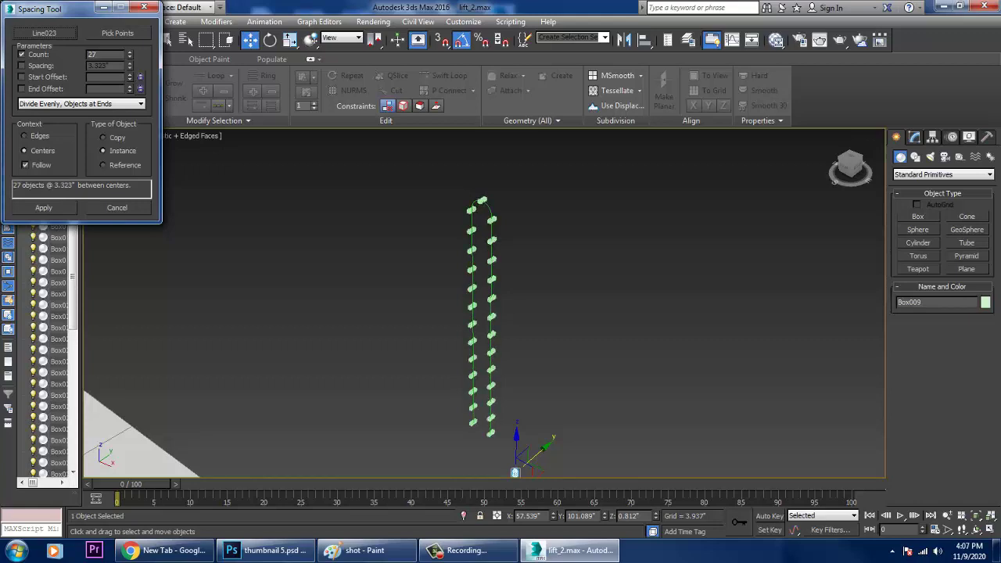
pyautogui.click(24, 136)
pyautogui.click(25, 165)
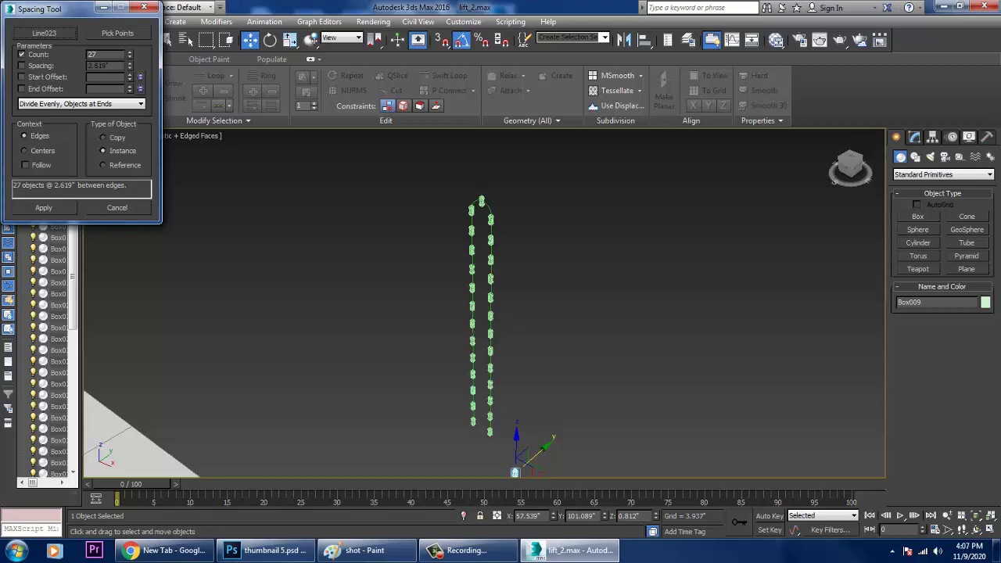
pyautogui.click(24, 151)
pyautogui.click(25, 165)
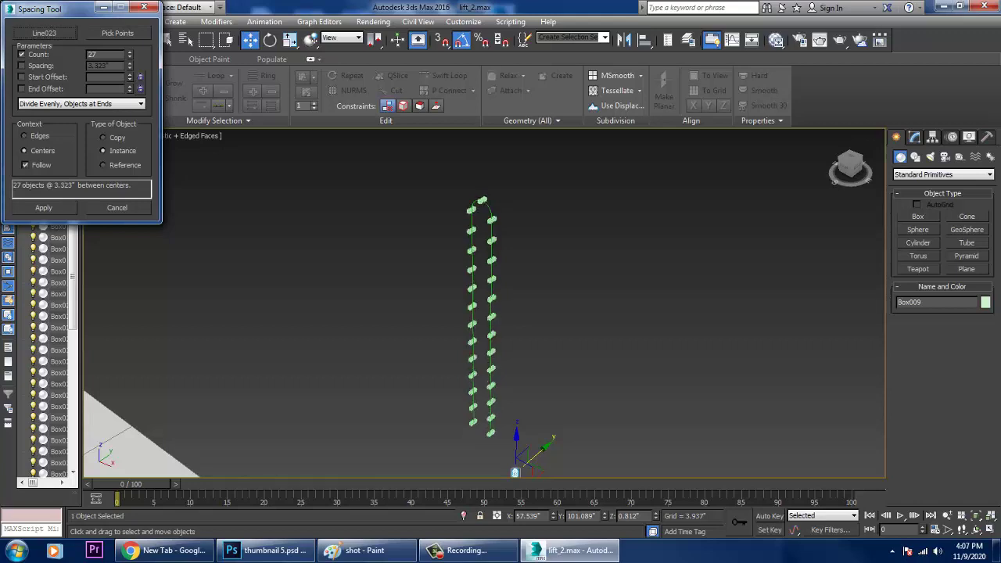
pyautogui.click(25, 165)
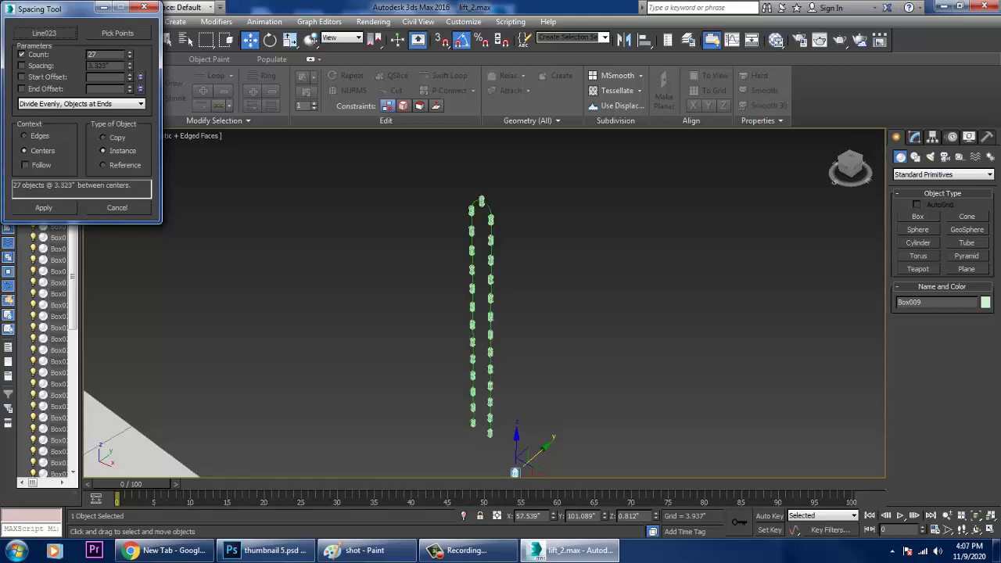
# Step: Raise the spacing count to 64 links, apply the distribution as instances and close the Spacing Tool
pyautogui.moveTo(130, 53)
pyautogui.mouseDown()
pyautogui.moveTo(130, 35)
pyautogui.moveTo(130, 53)
pyautogui.mouseUp()
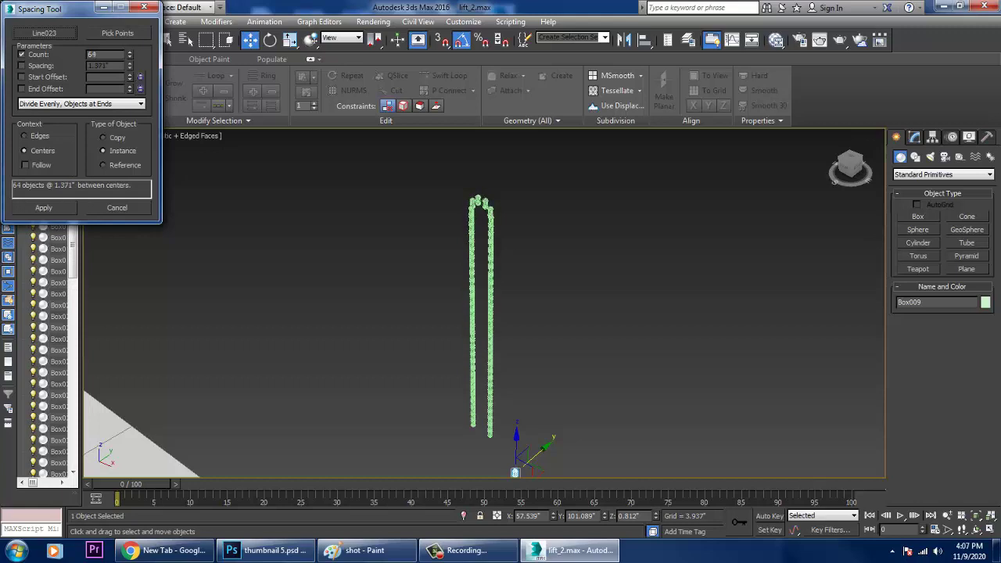
pyautogui.click(43, 208)
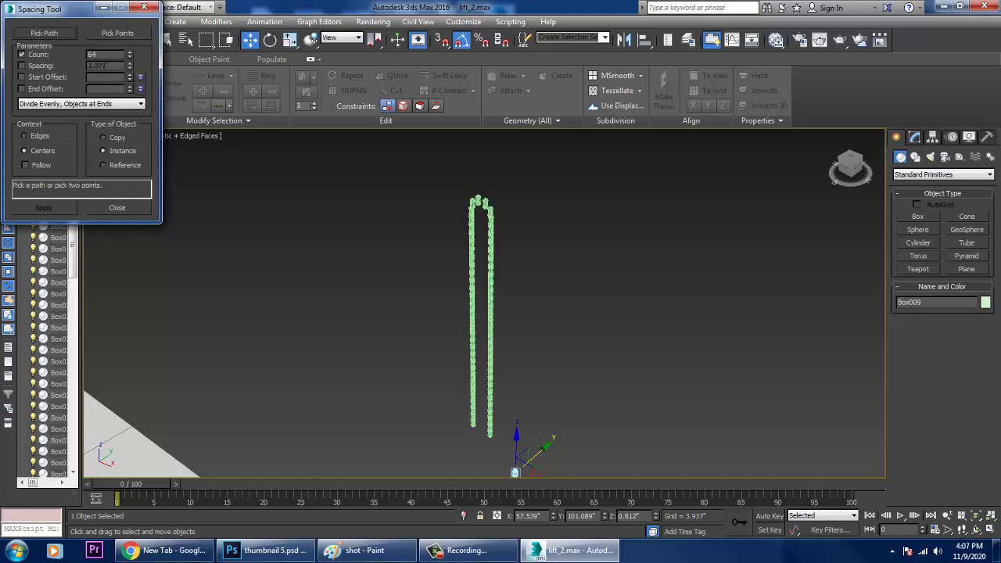
pyautogui.click(117, 208)
# Step: Rotate the two links at the top of the arch to lie along the curve, the first by about 68 degrees
pyautogui.keyDown('alt'); pyautogui.moveTo(383, 301); pyautogui.dragTo(461, 279, button='middle'); pyautogui.keyUp('alt')
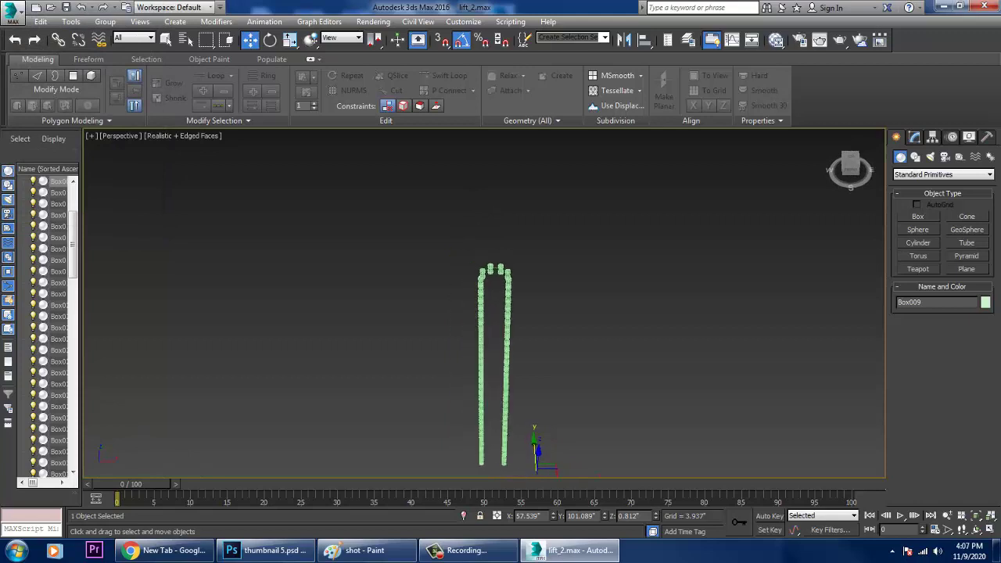
pyautogui.scroll(5, 461, 279)
pyautogui.scroll(7, 610, 221)
pyautogui.scroll(-2, 540, 274)
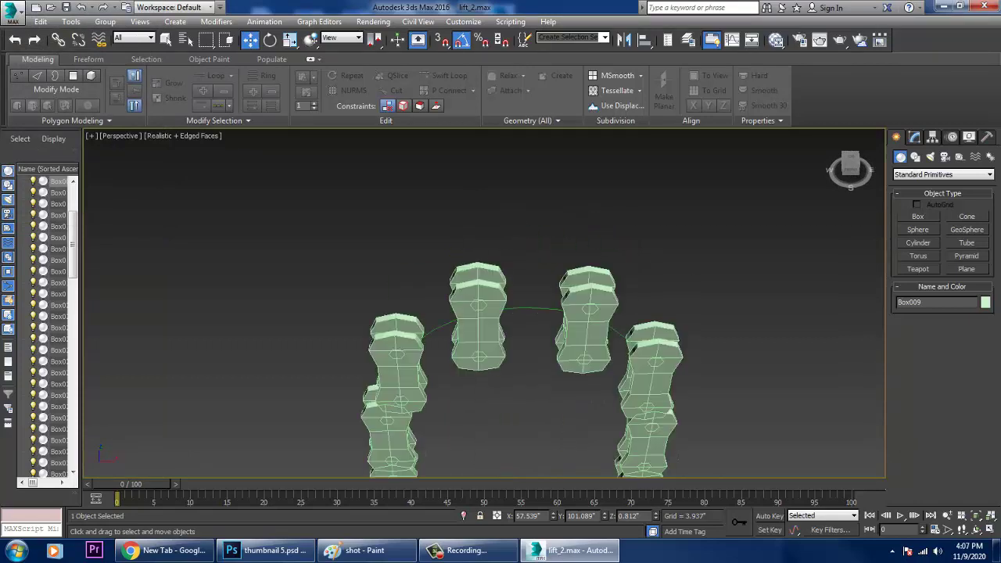
pyautogui.click(478, 319)
pyautogui.press('e')
pyautogui.moveTo(505, 288); pyautogui.dragTo(480, 279)
pyautogui.hotkey('ctrl', 'z')
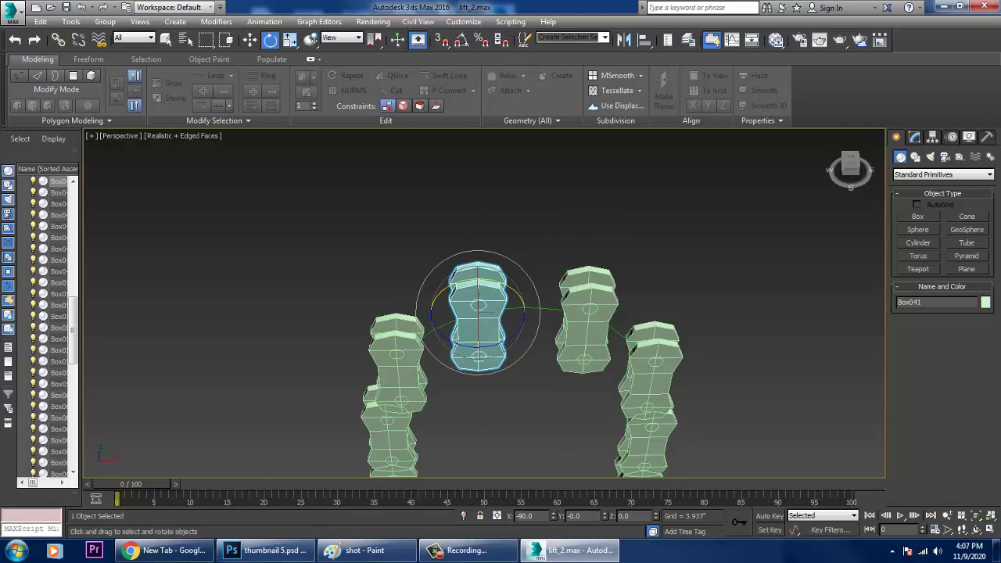
pyautogui.moveTo(449, 290); pyautogui.dragTo(508, 269)
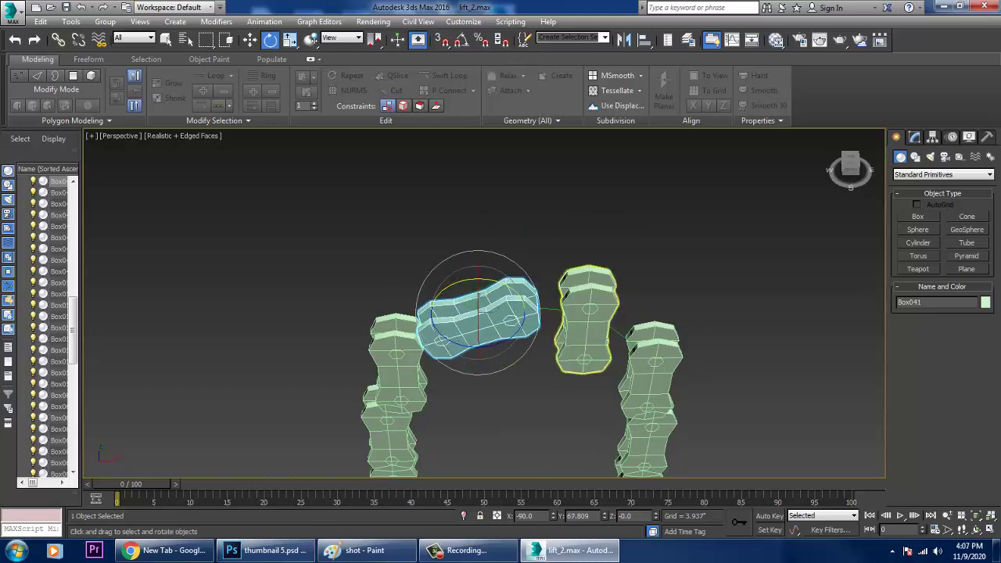
pyautogui.click(588, 313)
pyautogui.moveTo(556, 291); pyautogui.dragTo(625, 257)
# Step: Select all the distributed links with their path line and move them along Y by about -115.9" onto the forklift mast
pyautogui.scroll(-10, 634, 315)
pyautogui.moveTo(633, 315); pyautogui.dragTo(491, 280, button='middle')
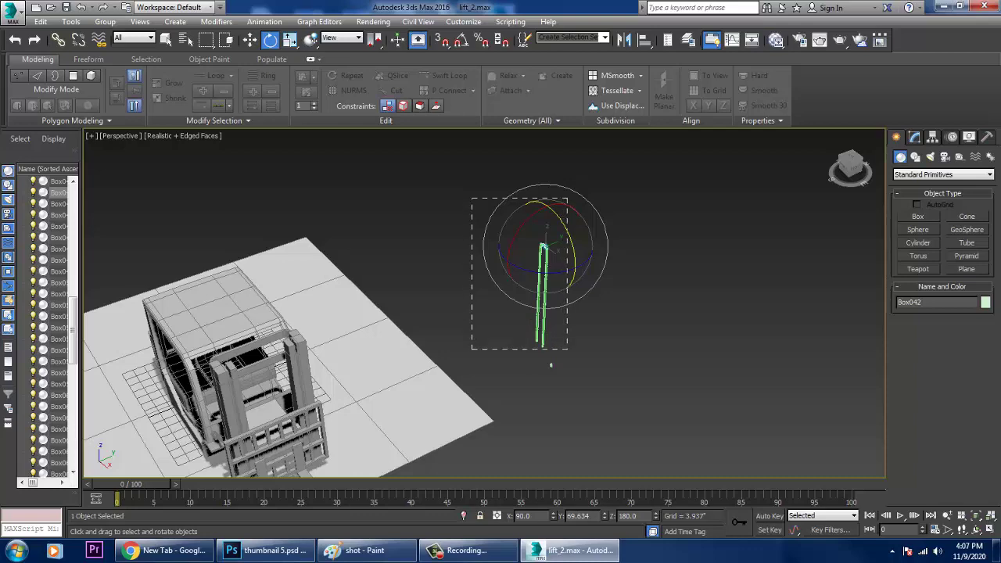
pyautogui.moveTo(566, 348); pyautogui.dragTo(572, 355)
pyautogui.press('w')
pyautogui.moveTo(570, 280); pyautogui.dragTo(272, 411)
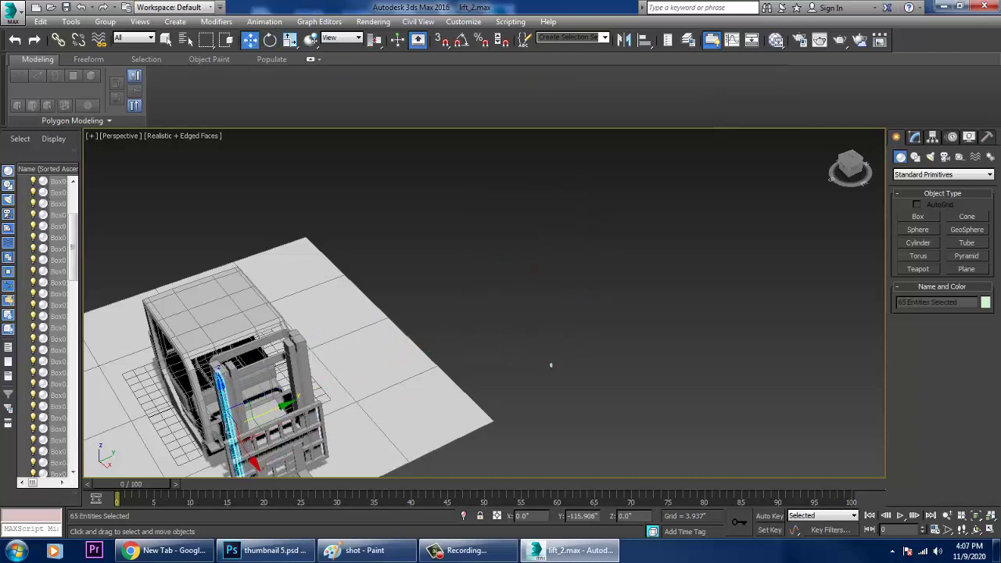
# Step: Shift the selected chain slightly along Y to fit it between the rails of the mast
pyautogui.press('z')
pyautogui.keyDown('alt'); pyautogui.moveTo(336, 375); pyautogui.dragTo(578, 407, button='middle'); pyautogui.keyUp('alt')
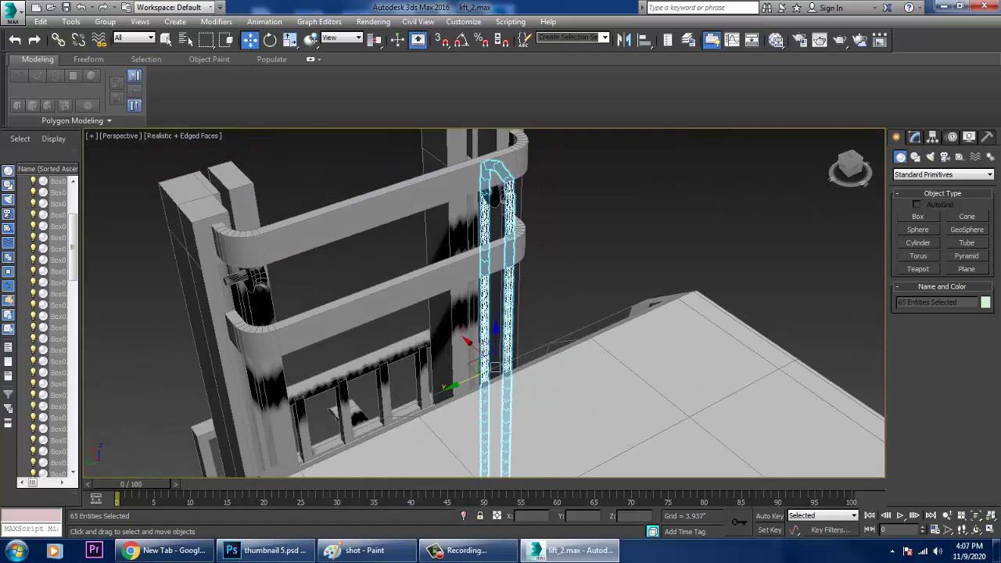
pyautogui.scroll(3, 454, 192)
pyautogui.keyDown('alt'); pyautogui.moveTo(453, 192); pyautogui.dragTo(538, 245, button='middle'); pyautogui.keyUp('alt')
pyautogui.moveTo(533, 469); pyautogui.dragTo(529, 364, button='middle')
pyautogui.moveTo(529, 365)
pyautogui.keyDown('alt'); pyautogui.mouseDown(button='middle')
pyautogui.moveTo(530, 380)
pyautogui.moveTo(523, 374)
pyautogui.mouseUp(button='middle'); pyautogui.keyUp('alt')
pyautogui.click(522, 375)
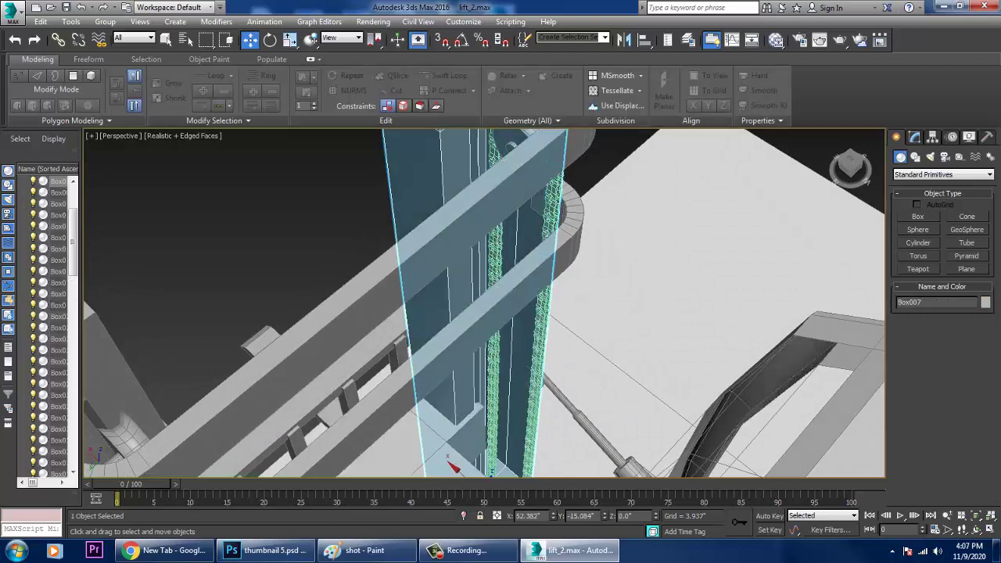
pyautogui.hotkey('ctrl', 'z')
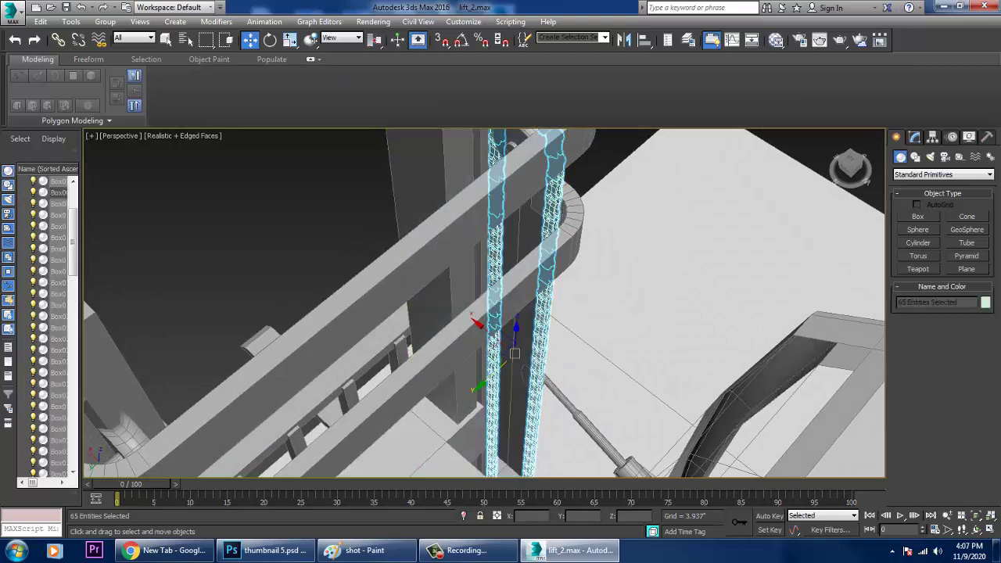
pyautogui.moveTo(495, 370); pyautogui.dragTo(483, 380)
# Step: Move the selected chain along Y across to the mast rails on the forklift's opposite side
pyautogui.keyDown('alt'); pyautogui.moveTo(483, 381); pyautogui.dragTo(476, 477, button='middle'); pyautogui.keyUp('alt')
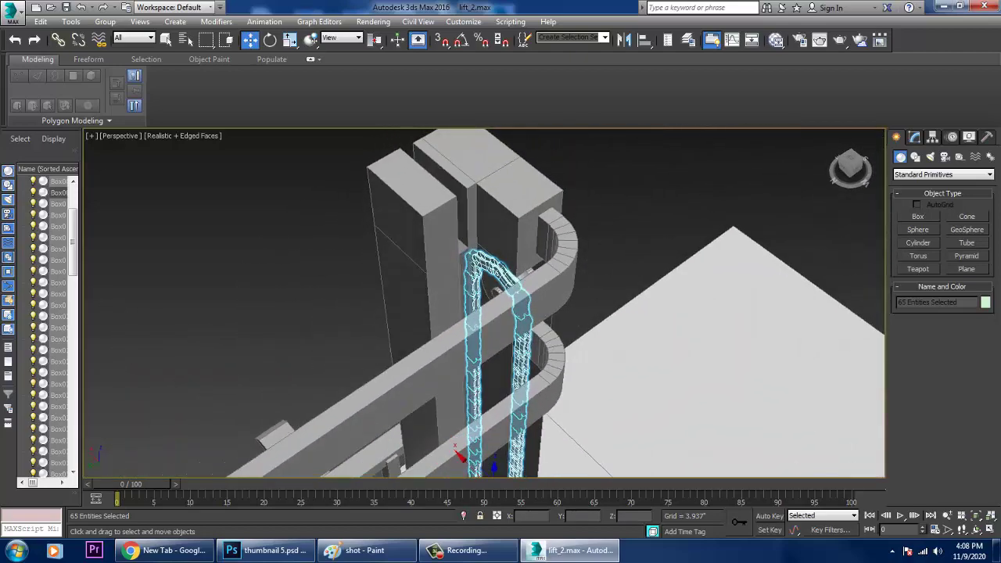
pyautogui.scroll(-4, 508, 328)
pyautogui.keyDown('alt'); pyautogui.moveTo(509, 328); pyautogui.dragTo(446, 375, button='middle'); pyautogui.keyUp('alt')
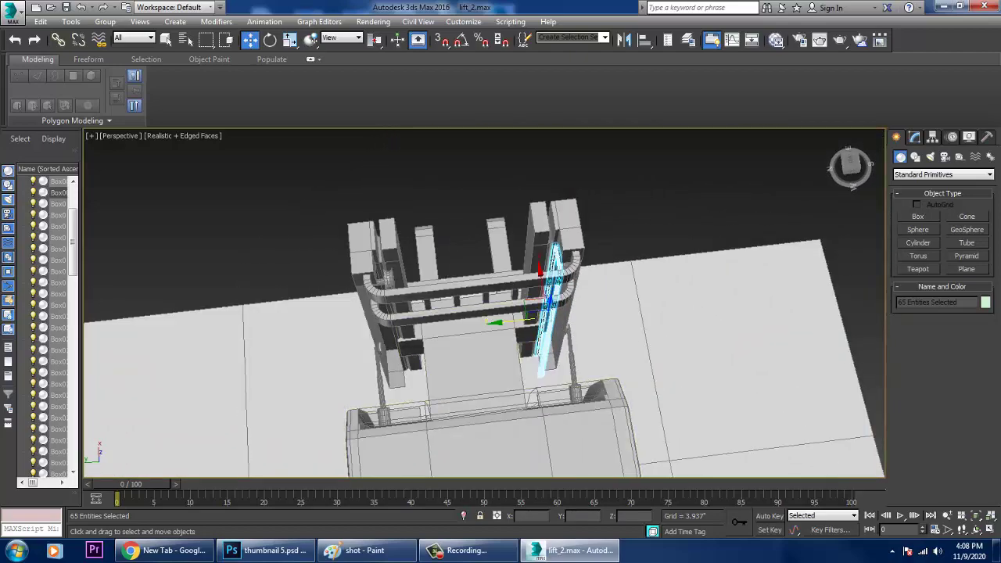
pyautogui.moveTo(504, 321); pyautogui.dragTo(359, 339)
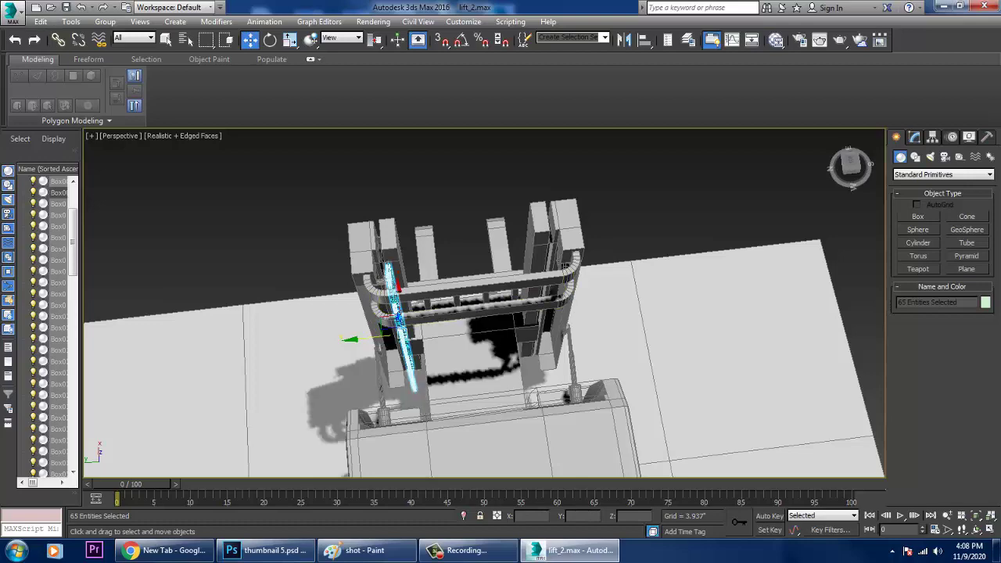
pyautogui.keyDown('alt'); pyautogui.moveTo(477, 291); pyautogui.dragTo(539, 291, button='middle'); pyautogui.keyUp('alt')
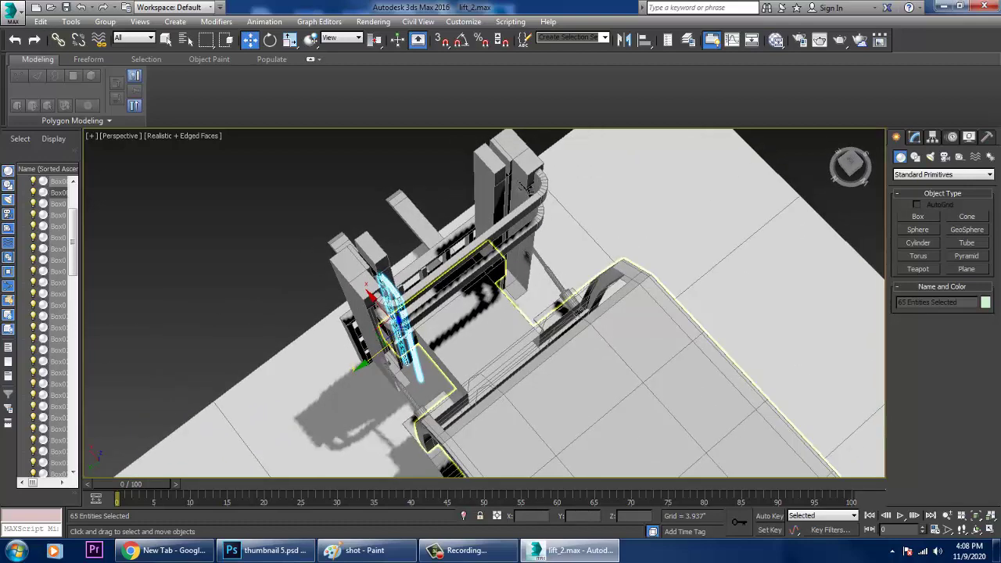
# Step: Copy the selected chain along Y to the mast rails on the forklift's opposite side
pyautogui.keyDown('alt'); pyautogui.moveTo(526, 188); pyautogui.dragTo(561, 210, button='middle'); pyautogui.keyUp('alt')
pyautogui.scroll(7, 559, 205)
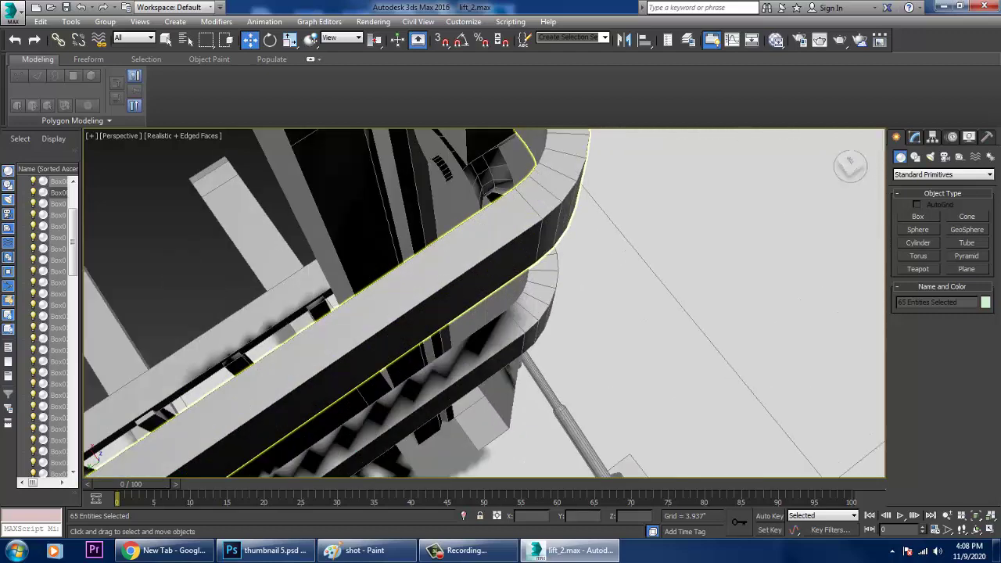
pyautogui.scroll(-8, 473, 228)
pyautogui.moveTo(381, 309); pyautogui.dragTo(399, 267, button='middle')
pyautogui.scroll(3, 394, 267)
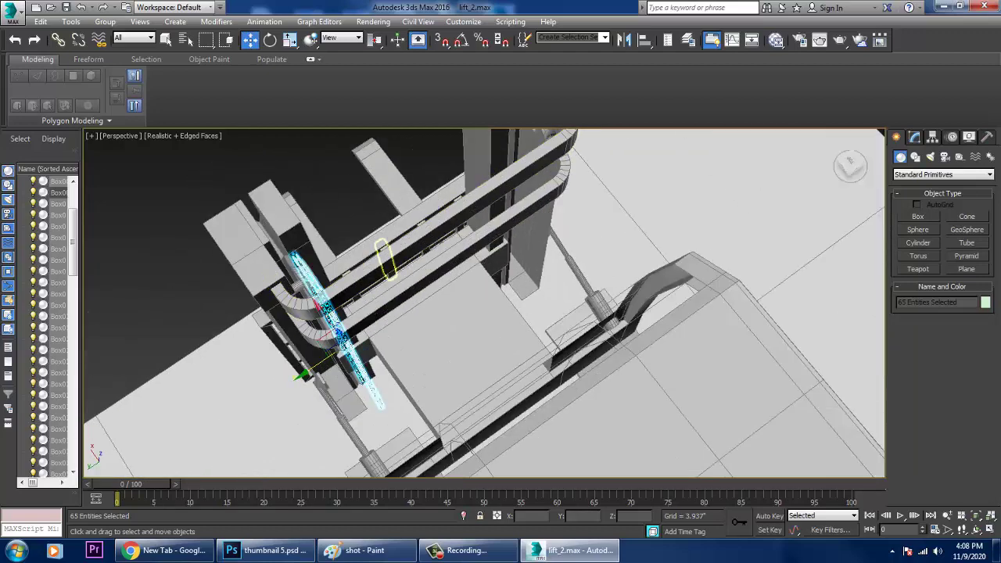
pyautogui.keyDown('shift'); pyautogui.moveTo(316, 367); pyautogui.dragTo(502, 239); pyautogui.keyUp('shift')
pyautogui.click(501, 323)
# Step: Shift the copied chain slightly along Y to fit it between the rails on its side of the mast
pyautogui.keyDown('alt'); pyautogui.moveTo(501, 323); pyautogui.dragTo(485, 375, button='middle'); pyautogui.keyUp('alt')
pyautogui.moveTo(467, 324); pyautogui.dragTo(422, 315, button='middle')
pyautogui.scroll(3, 422, 315)
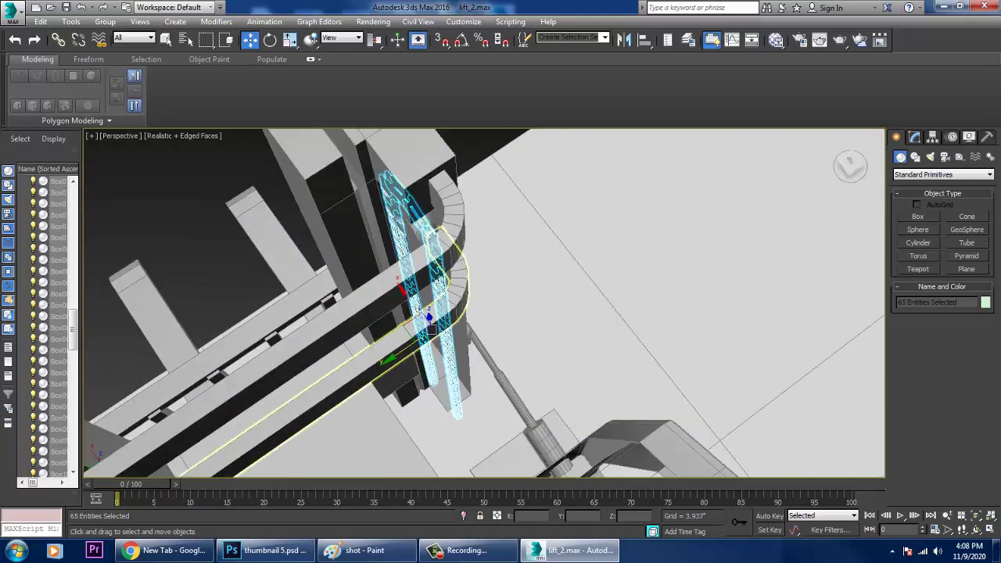
pyautogui.click(455, 301)
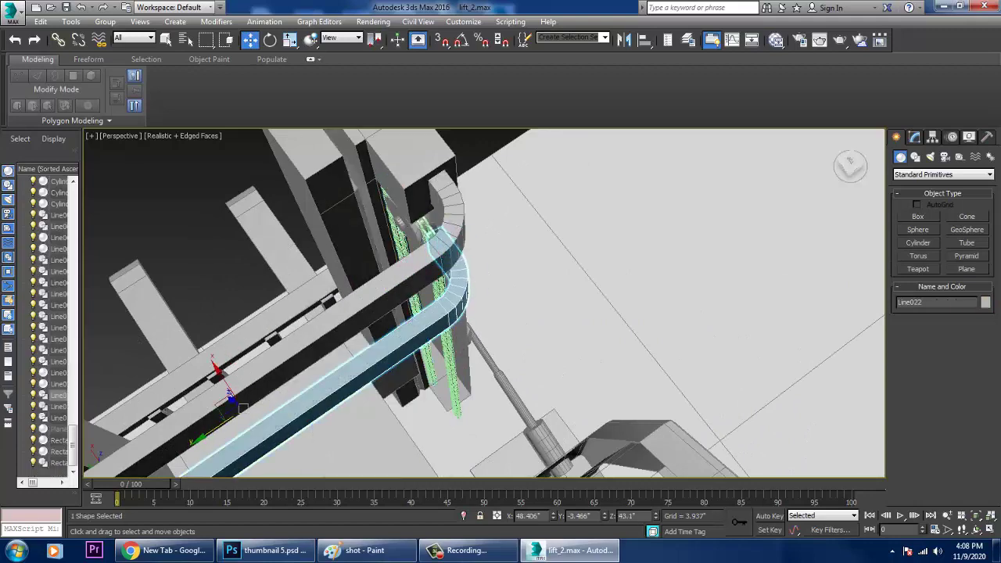
pyautogui.hotkey('ctrl', 'z')
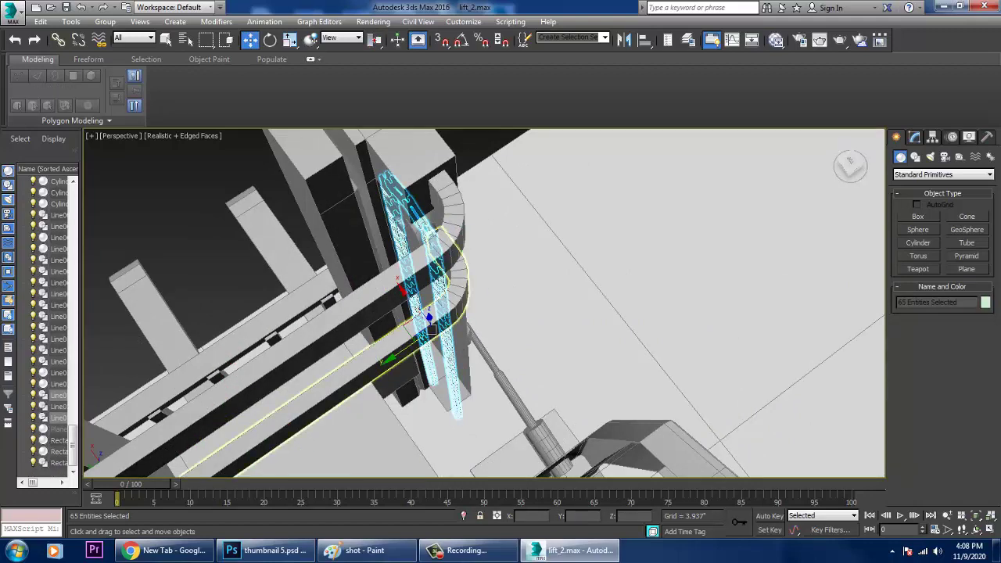
pyautogui.moveTo(408, 347)
pyautogui.mouseDown()
pyautogui.moveTo(420, 339)
pyautogui.moveTo(405, 348)
pyautogui.mouseUp()
pyautogui.keyDown('alt'); pyautogui.moveTo(405, 348); pyautogui.dragTo(438, 430, button='middle'); pyautogui.keyUp('alt')
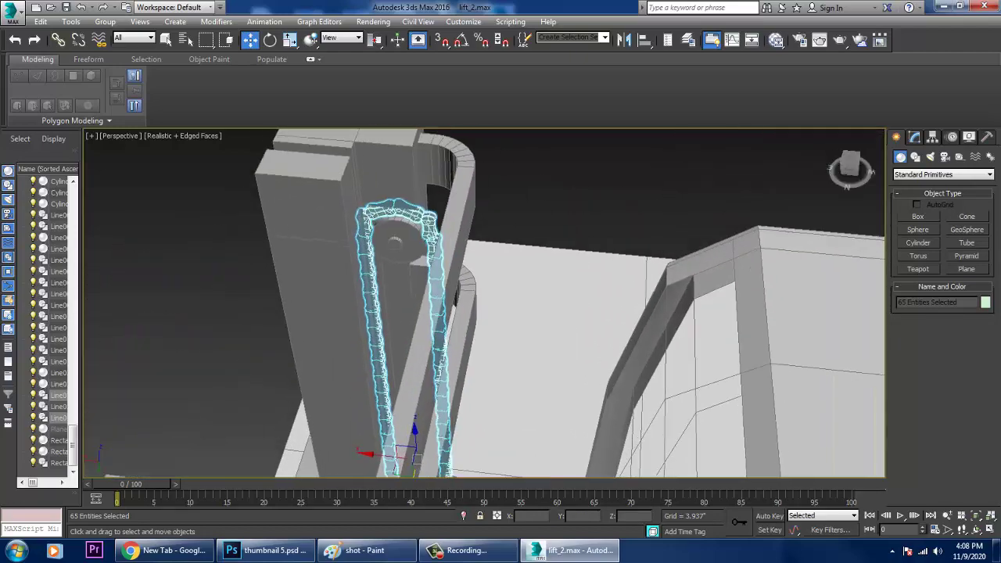
pyautogui.keyDown('alt'); pyautogui.moveTo(438, 313); pyautogui.dragTo(430, 205, button='middle'); pyautogui.keyUp('alt')
pyautogui.scroll(-3, 501, 348)
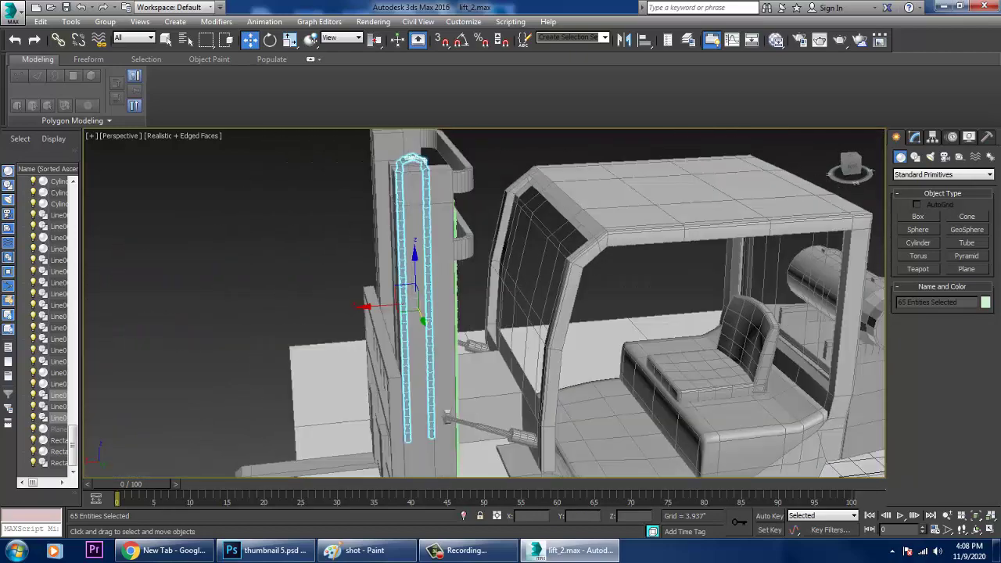
# Step: Select all forklift parts together, assign them a light grey custom object color, and clear the selection
pyautogui.scroll(-5, 428, 202)
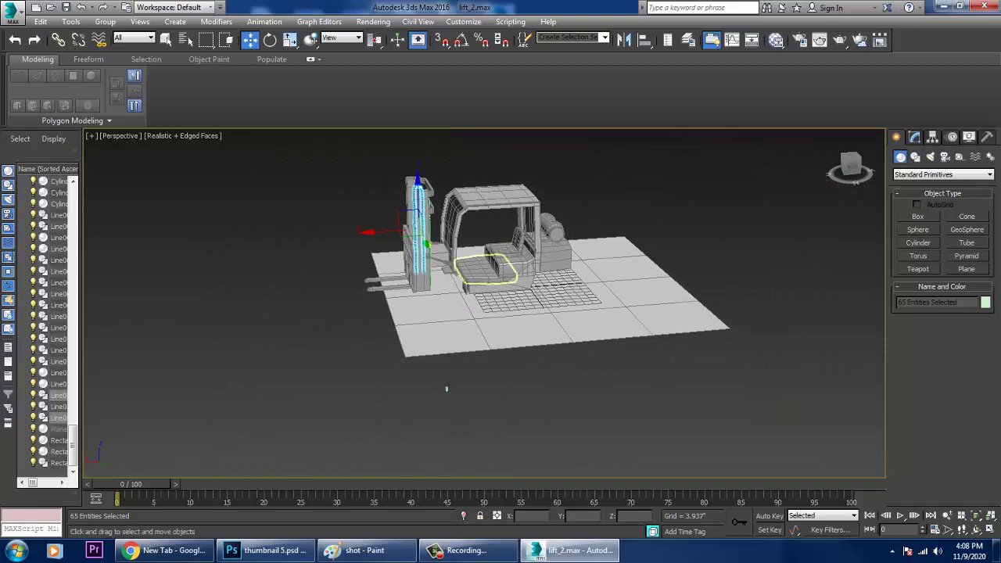
pyautogui.moveTo(315, 141); pyautogui.dragTo(727, 362)
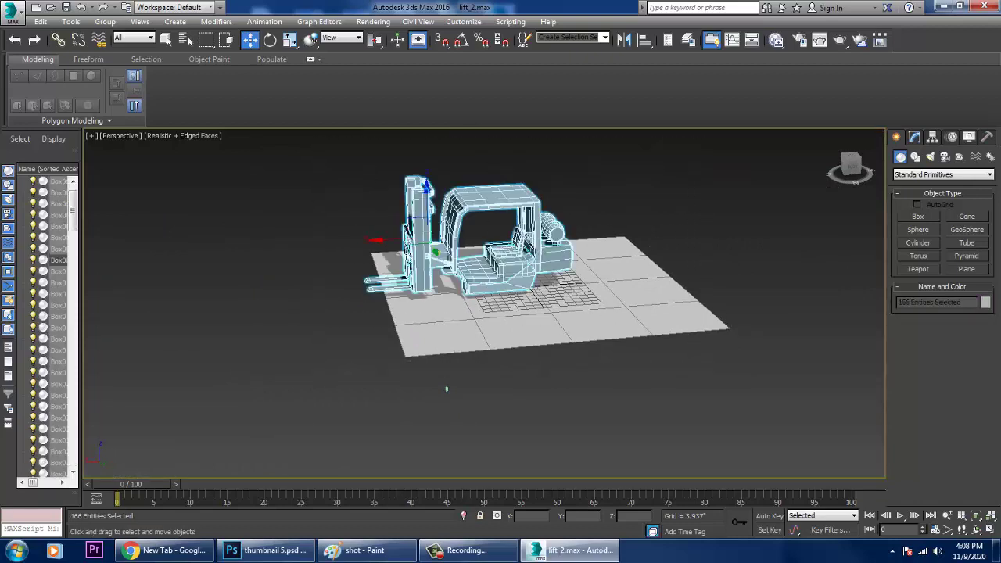
pyautogui.click(985, 302)
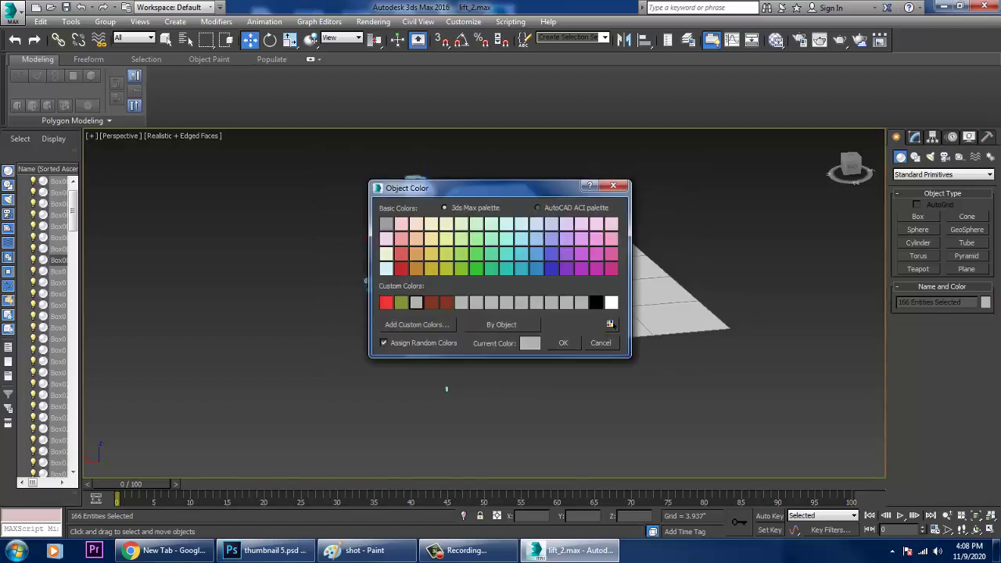
pyautogui.click(581, 303)
pyautogui.click(563, 342)
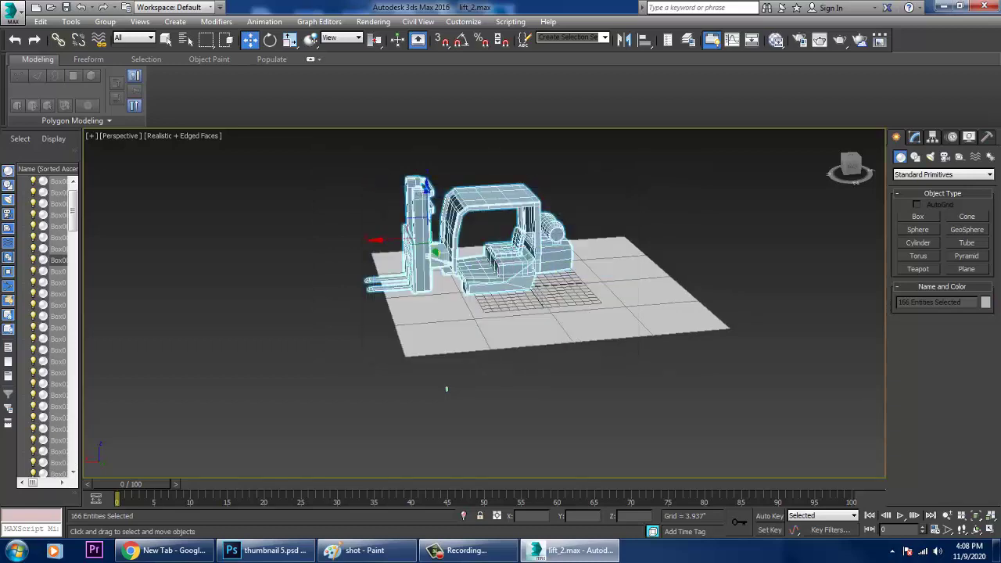
pyautogui.click(603, 406)
pyautogui.scroll(4, 422, 407)
pyautogui.keyDown('alt'); pyautogui.moveTo(391, 431); pyautogui.dragTo(520, 469, button='middle'); pyautogui.keyUp('alt')
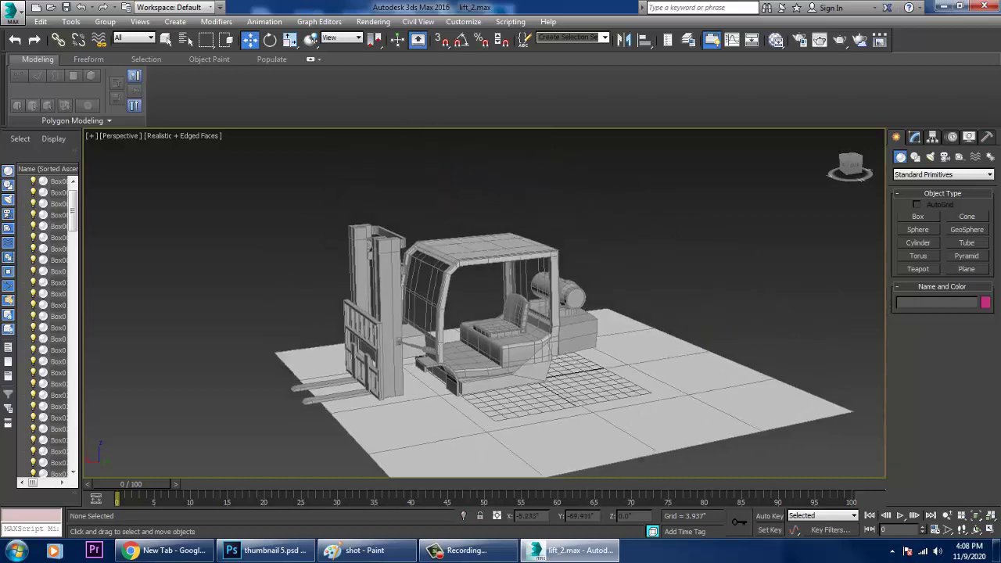
pyautogui.scroll(4, 520, 454)
pyautogui.keyDown('alt'); pyautogui.moveTo(477, 344); pyautogui.dragTo(504, 329, button='middle'); pyautogui.keyUp('alt')
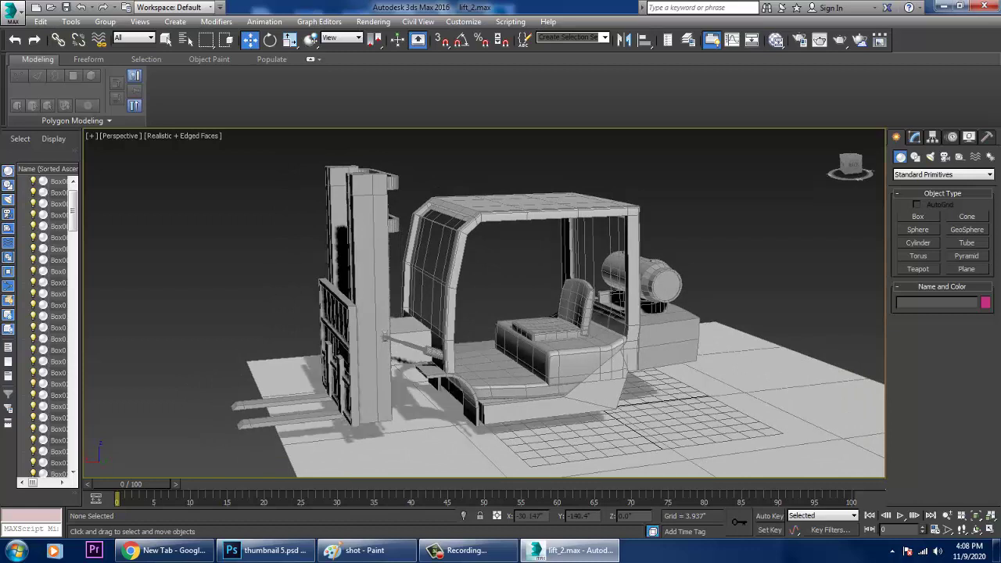